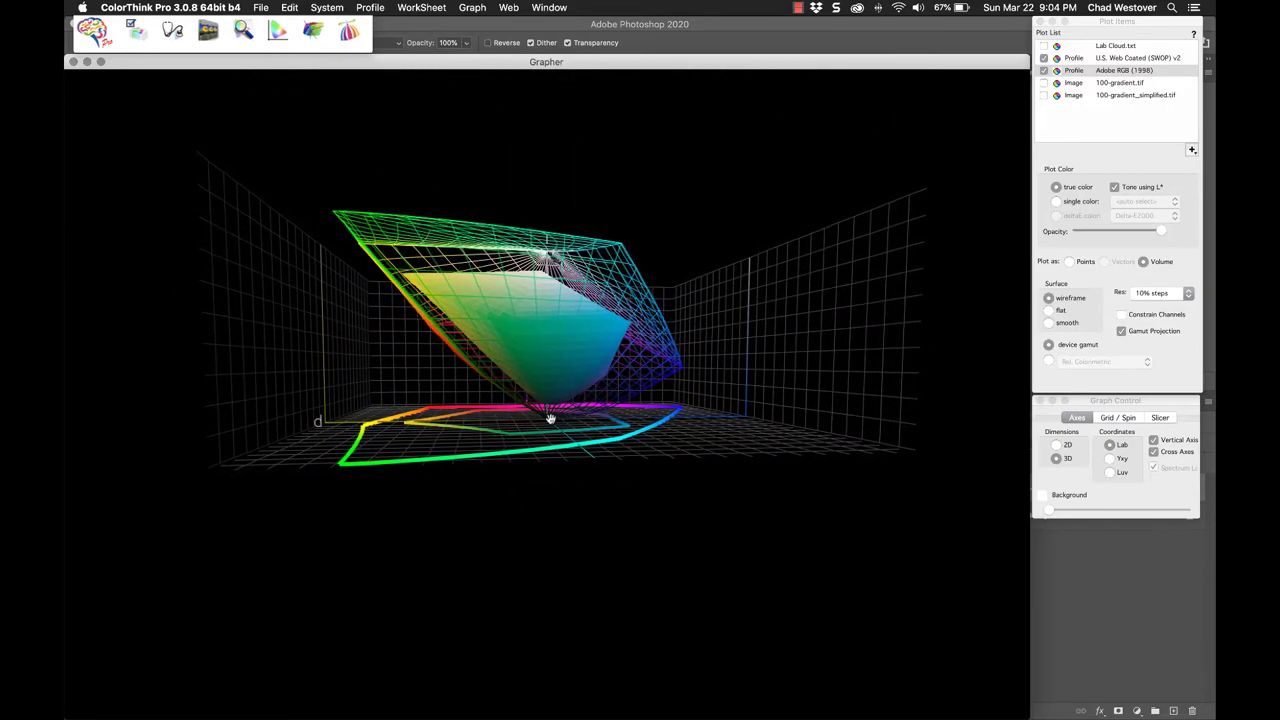
Step: Compare the SWOP and Adobe RGB (1998) gamuts in 3D and switch to Photoshop to view 100-gradient.tif
left_click_drag(571, 357, 515, 453)
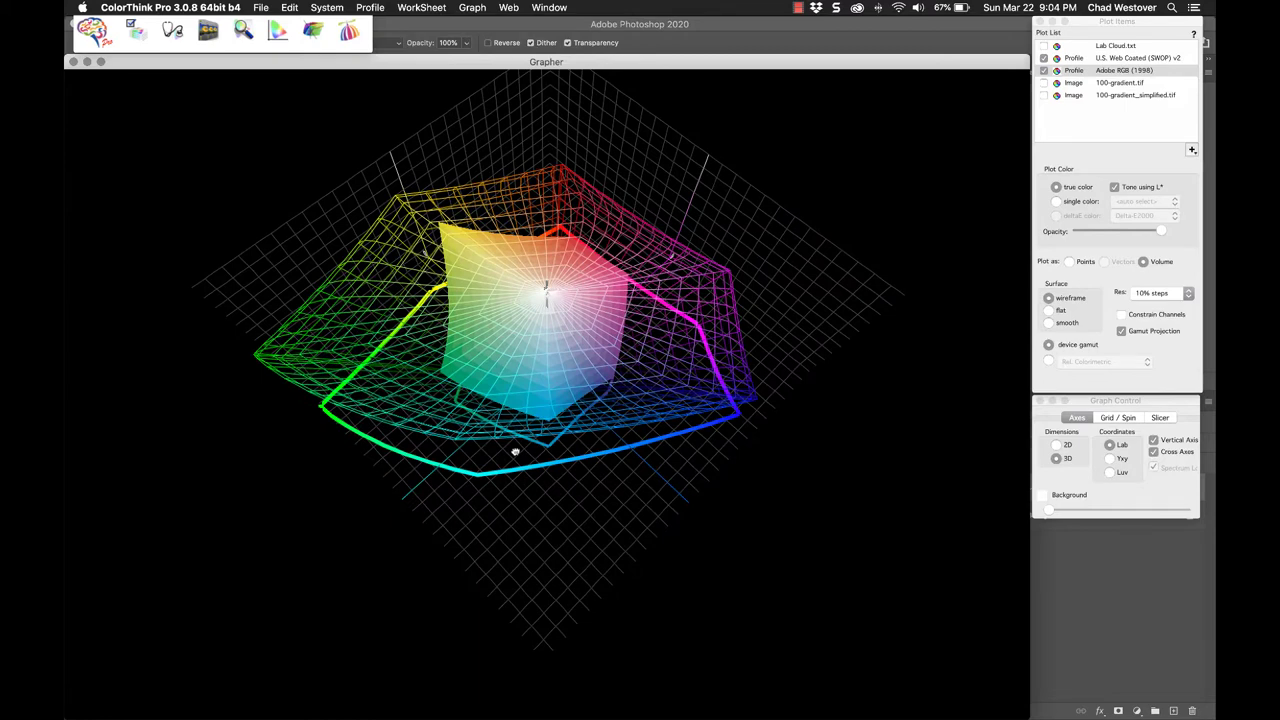
left_click_drag(515, 453, 508, 455)
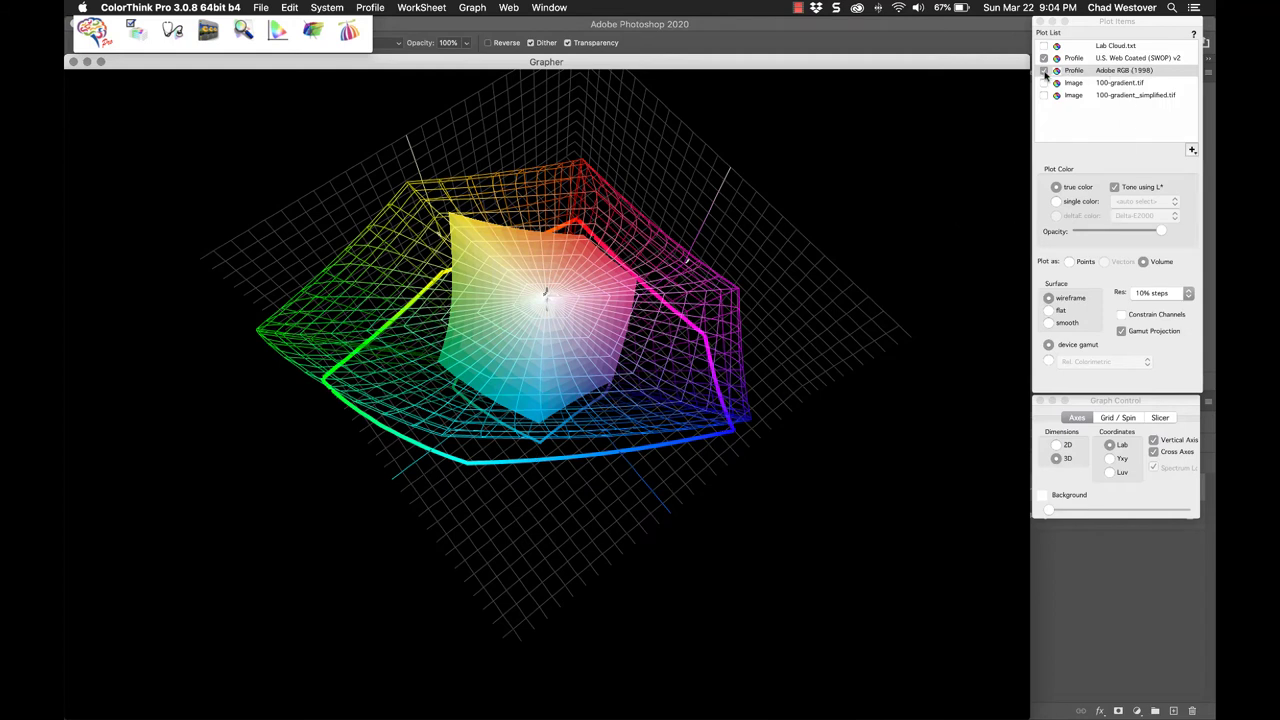
key("super+Tab")
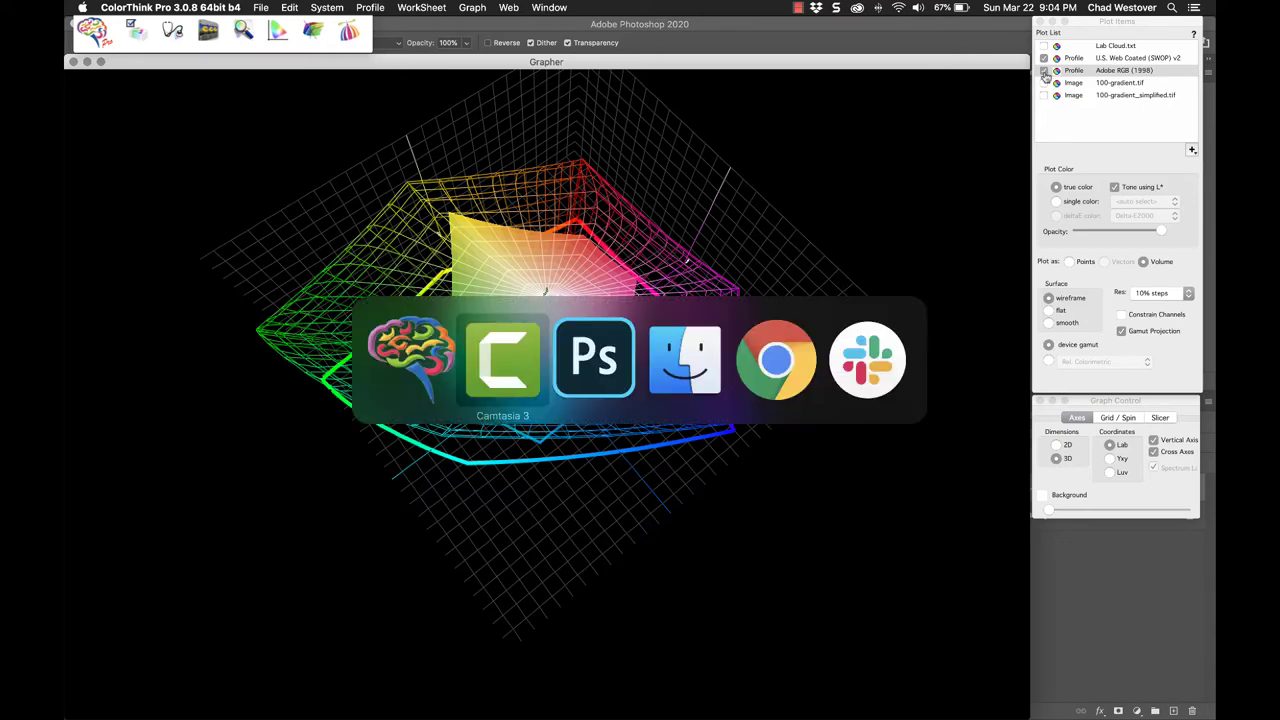
key("super+Tab")
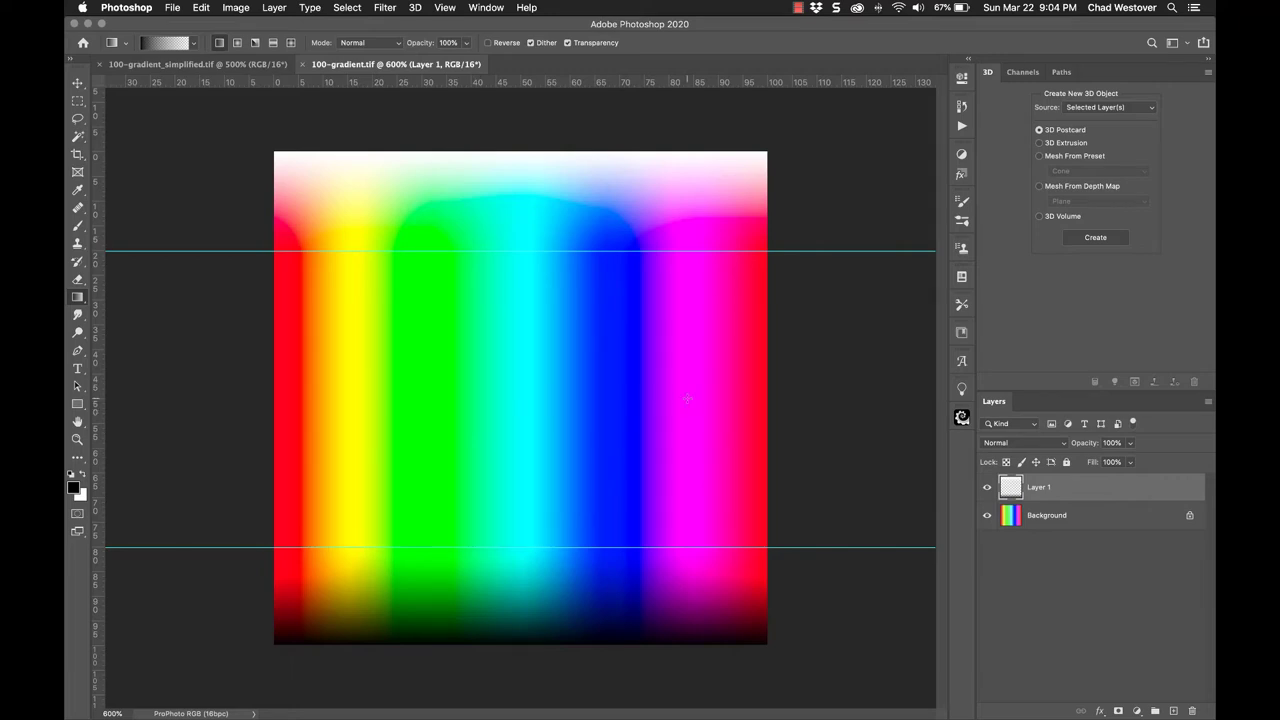
Step: Switch back to ColorThink Pro, hide the SWOP and Adobe RGB (1998) profiles, and show the 100-gradient.tif plot
key("super+Tab")
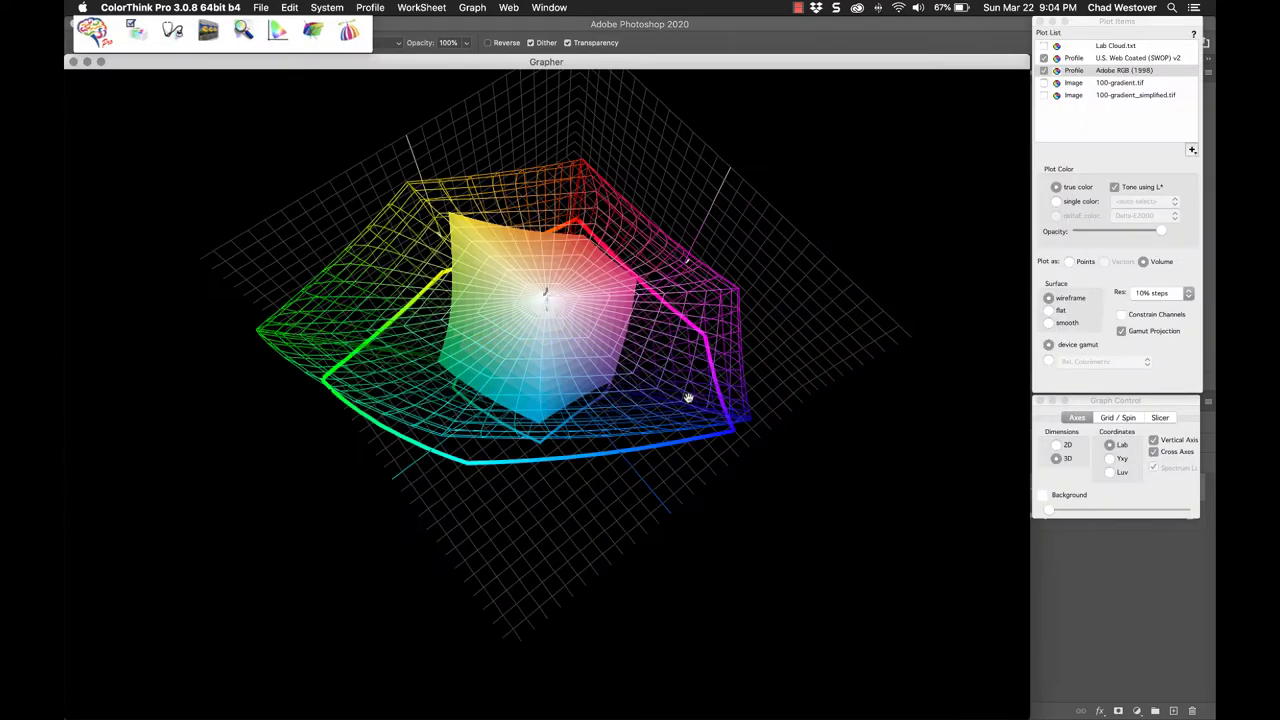
left_click(1044, 58)
left_click(1044, 70)
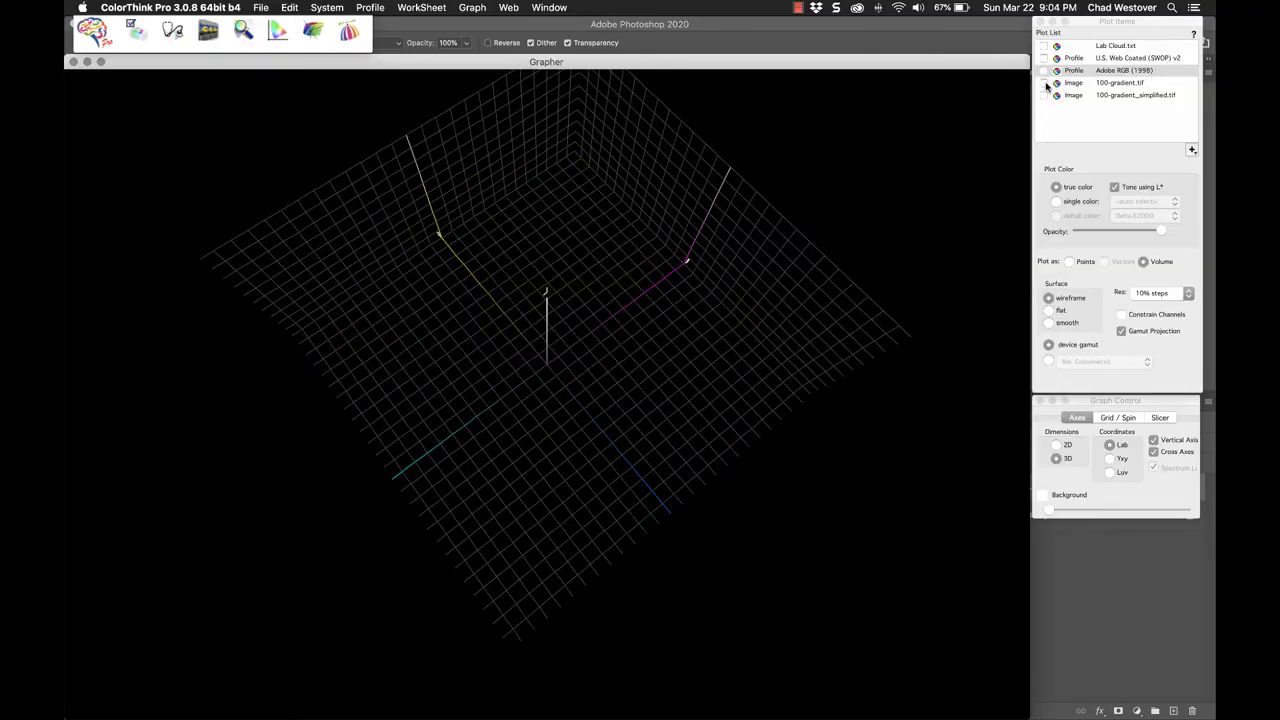
left_click(1044, 83)
left_click_drag(764, 262, 786, 209)
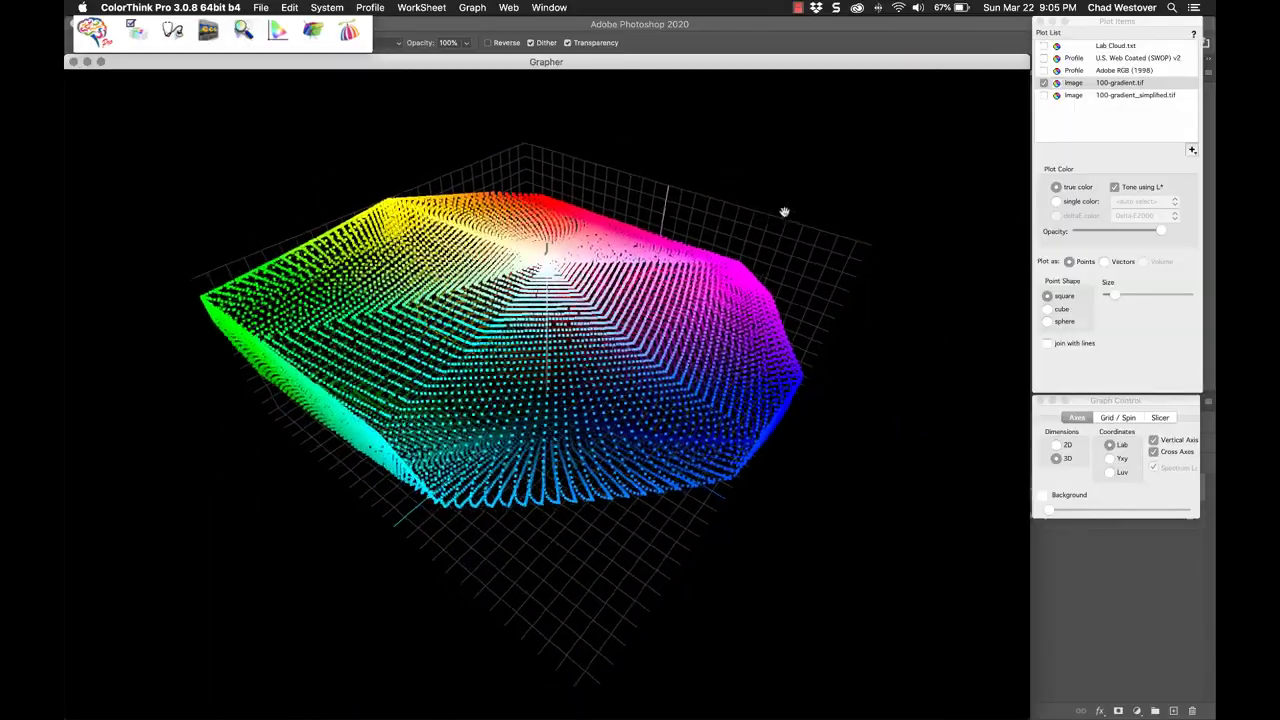
Step: Show the Adobe RGB (1998) profile with a flat surface and compare it with the 100-gradient.tif points
left_click(1043, 70)
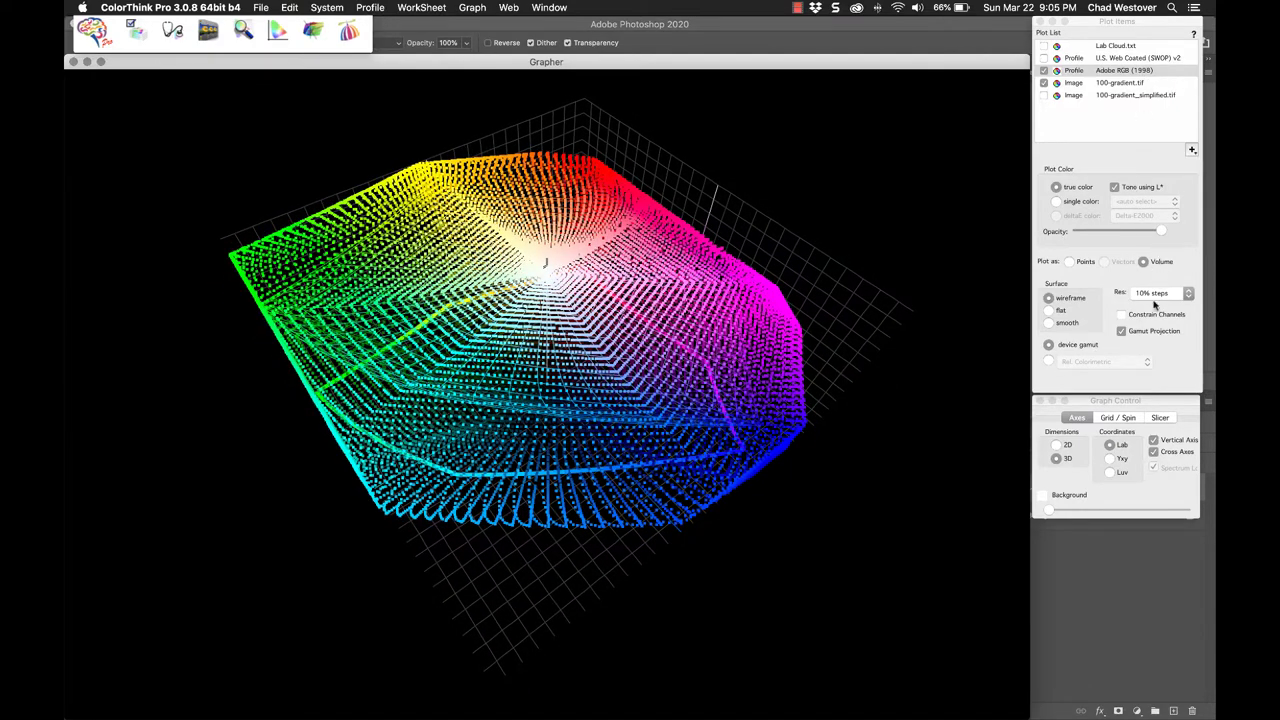
left_click(1049, 311)
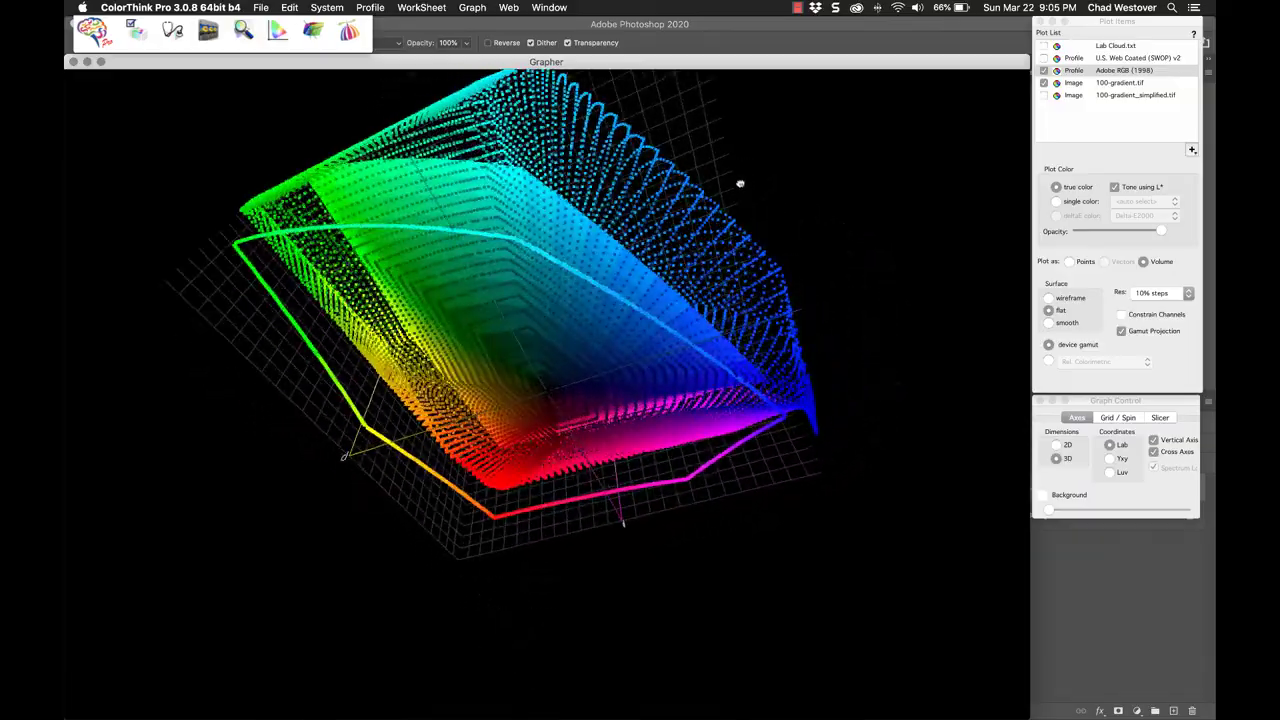
left_click_drag(689, 251, 723, 327)
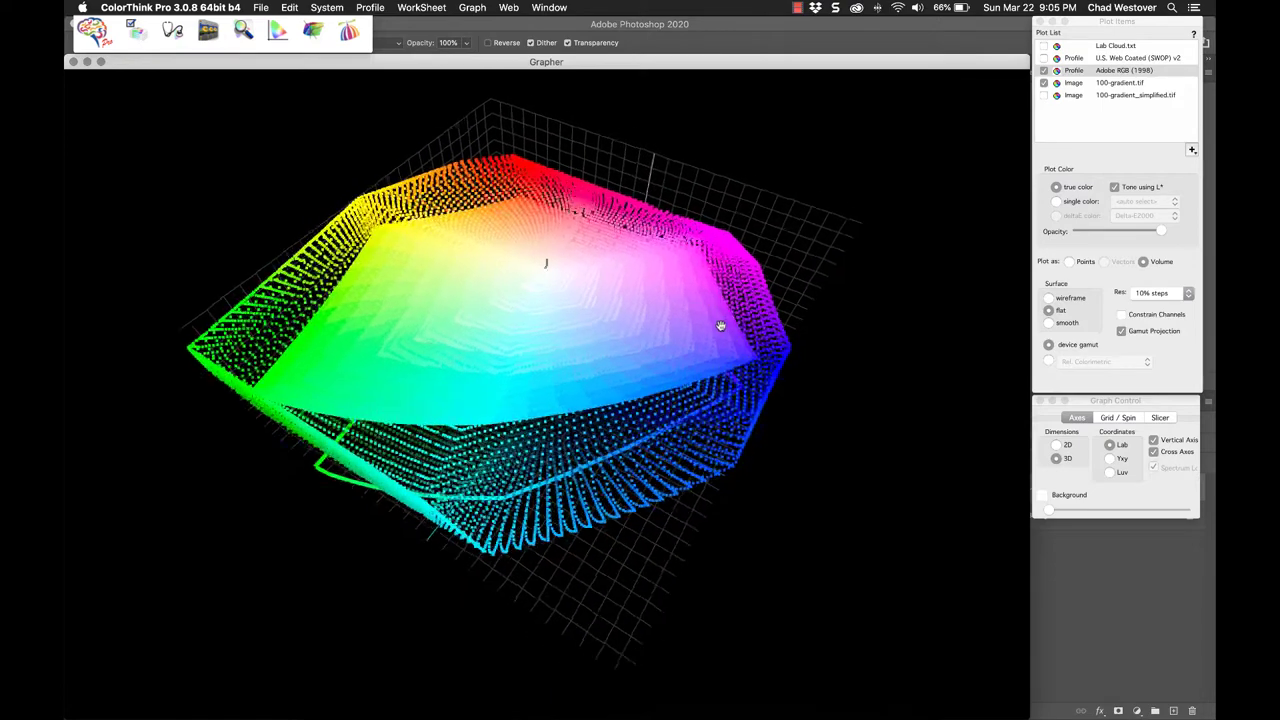
left_click(720, 323)
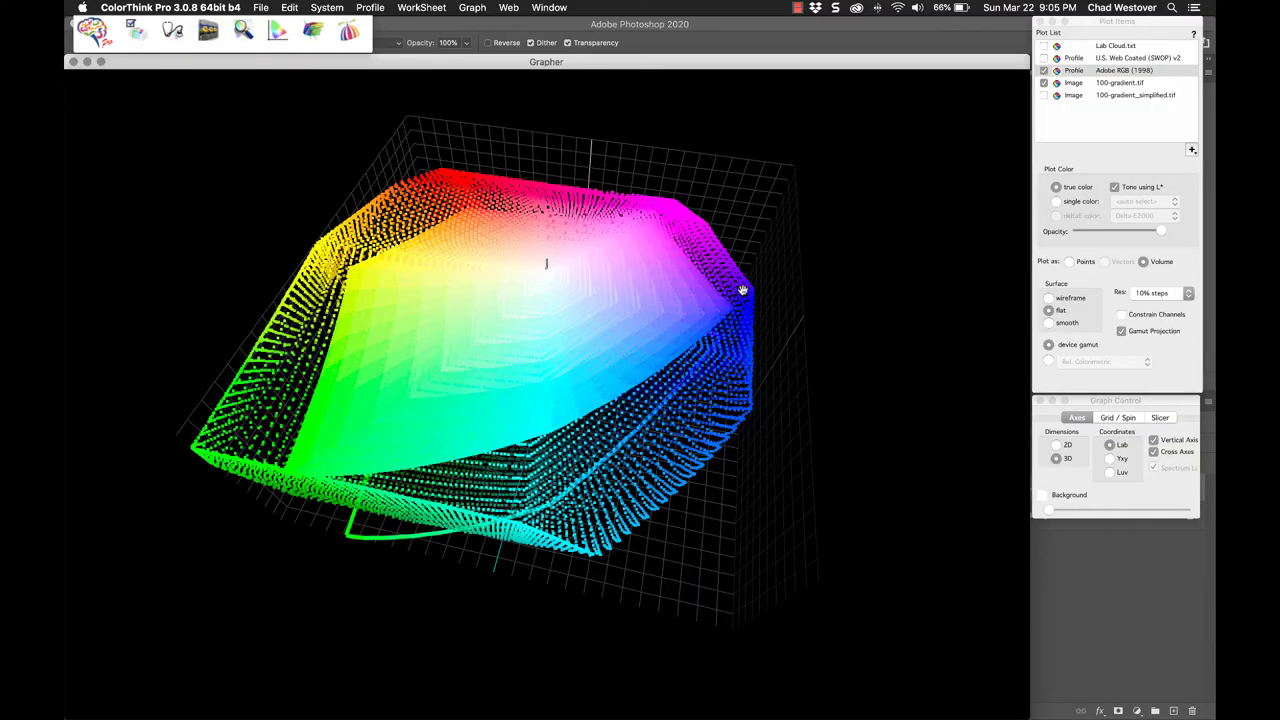
mouse_move(466, 351)
left_mouse_down()
mouse_move(504, 326)
mouse_move(537, 343)
mouse_move(589, 337)
mouse_move(589, 391)
mouse_move(606, 406)
mouse_move(560, 378)
mouse_move(531, 303)
mouse_move(486, 343)
left_mouse_up()
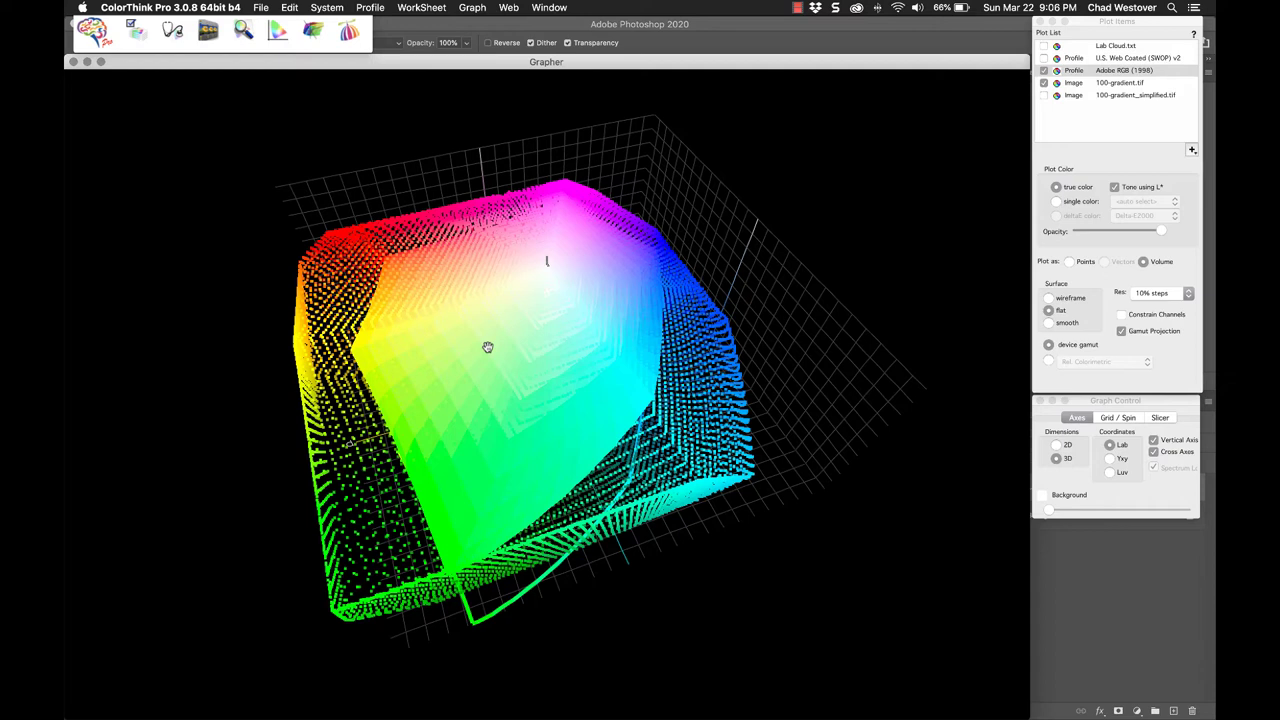
left_click_drag(483, 357, 530, 318)
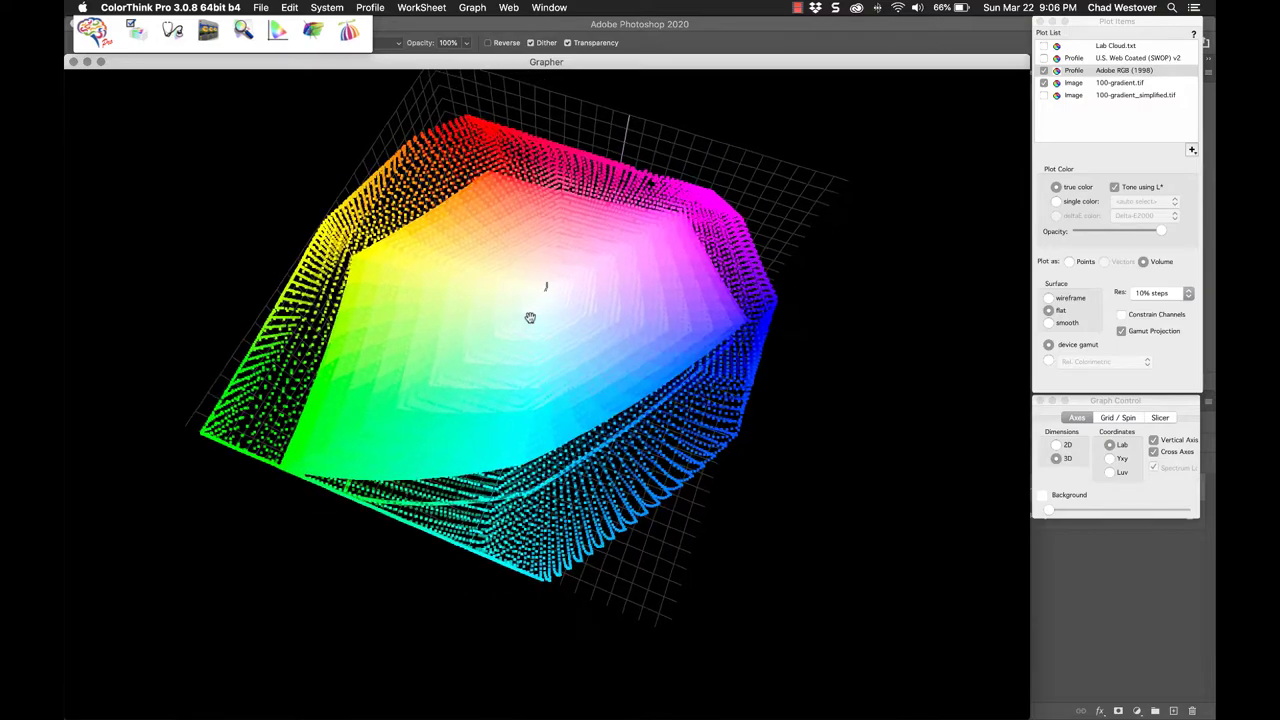
Step: Switch to Photoshop, view 100-gradient_simplified.tif, and return to ColorThink Pro
key("super+Tab")
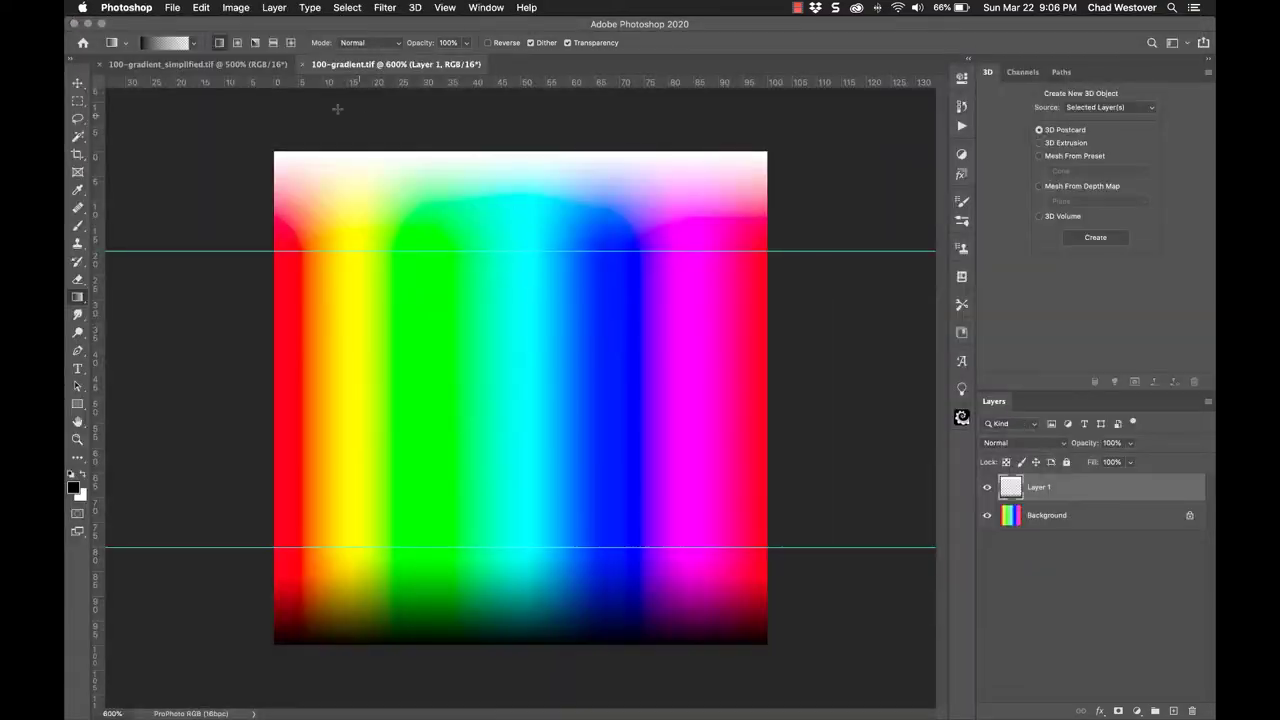
left_click(214, 65)
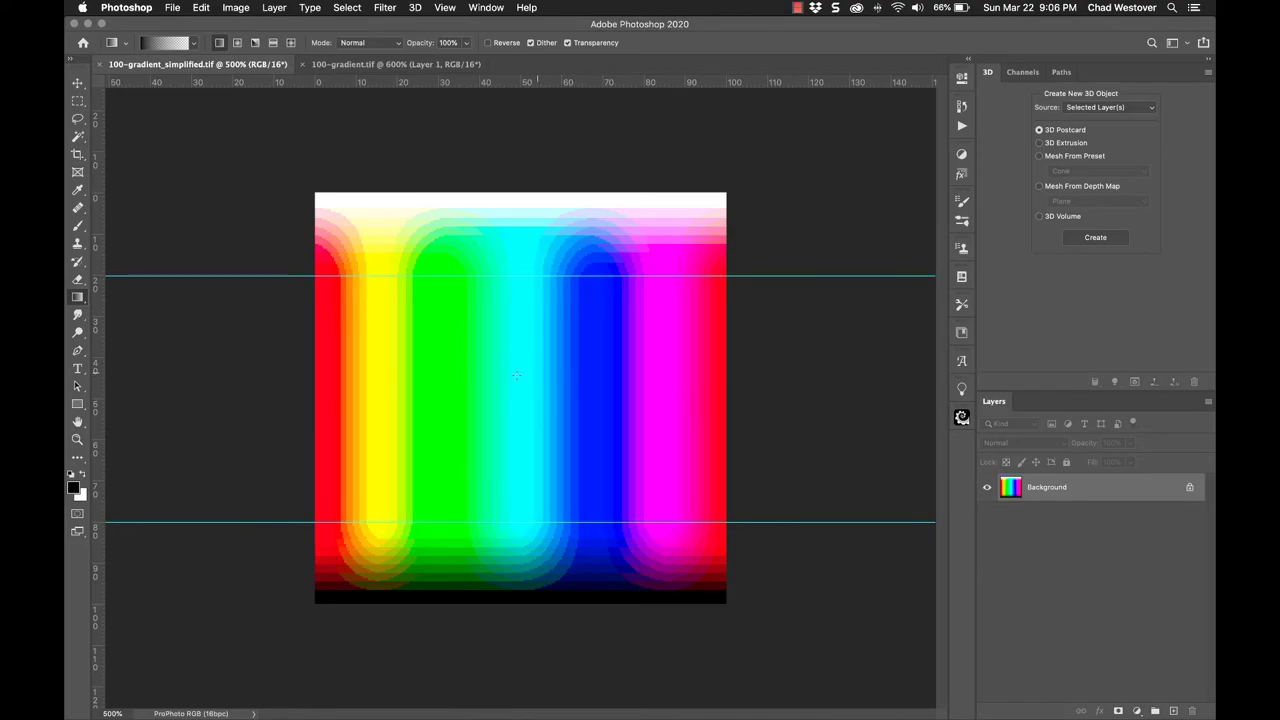
key("super+Tab")
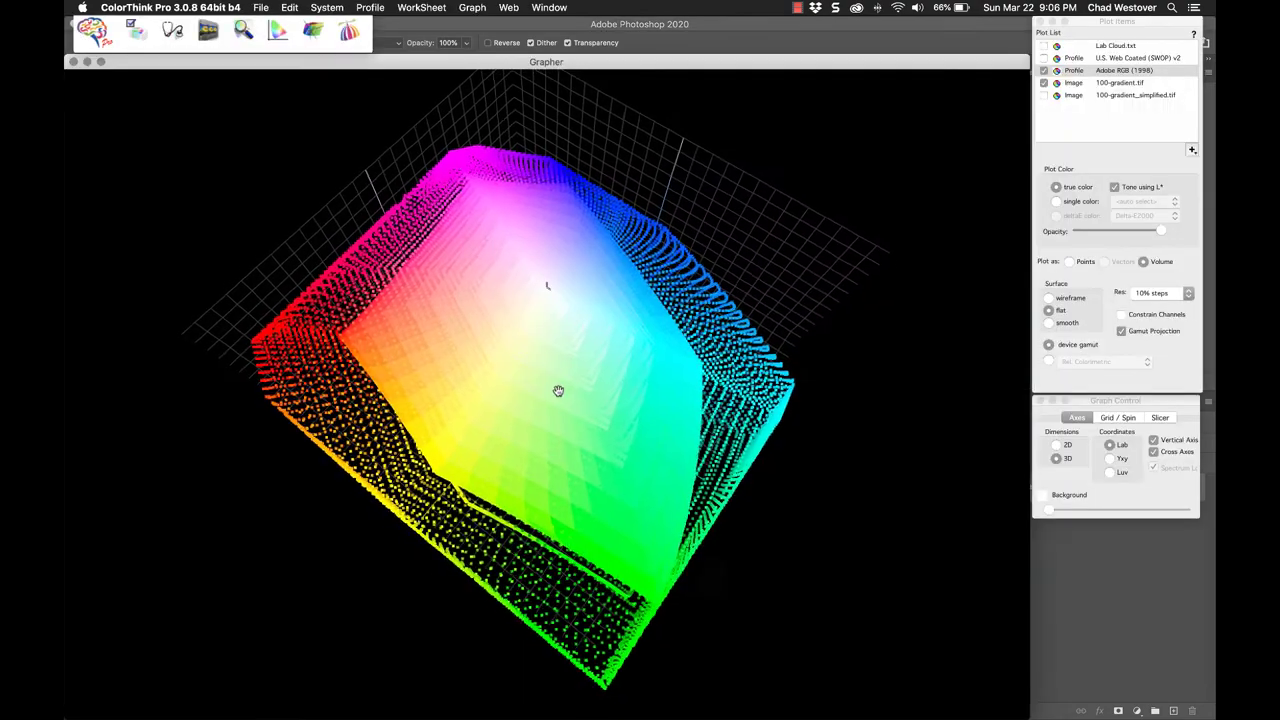
Step: Hide the 100-gradient.tif and Adobe RGB (1998) plots and show 100-gradient_simplified.tif as points
left_click(1043, 84)
left_click(1043, 71)
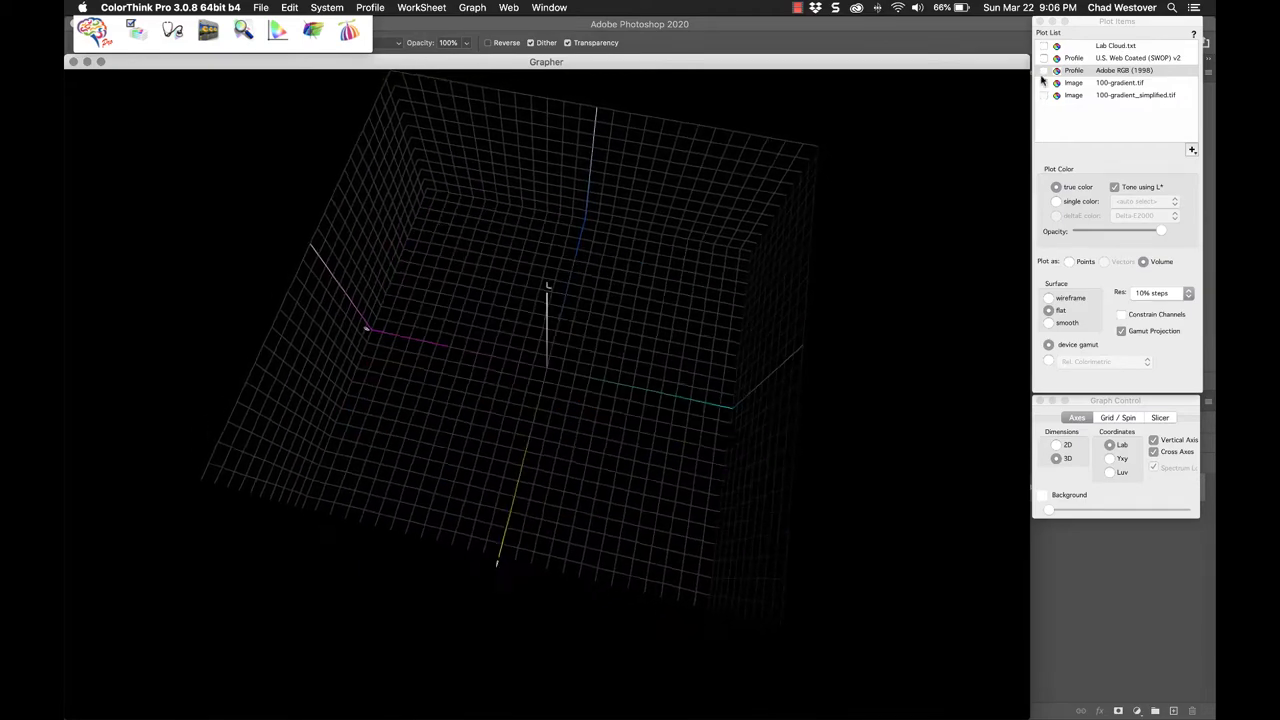
left_click(1043, 95)
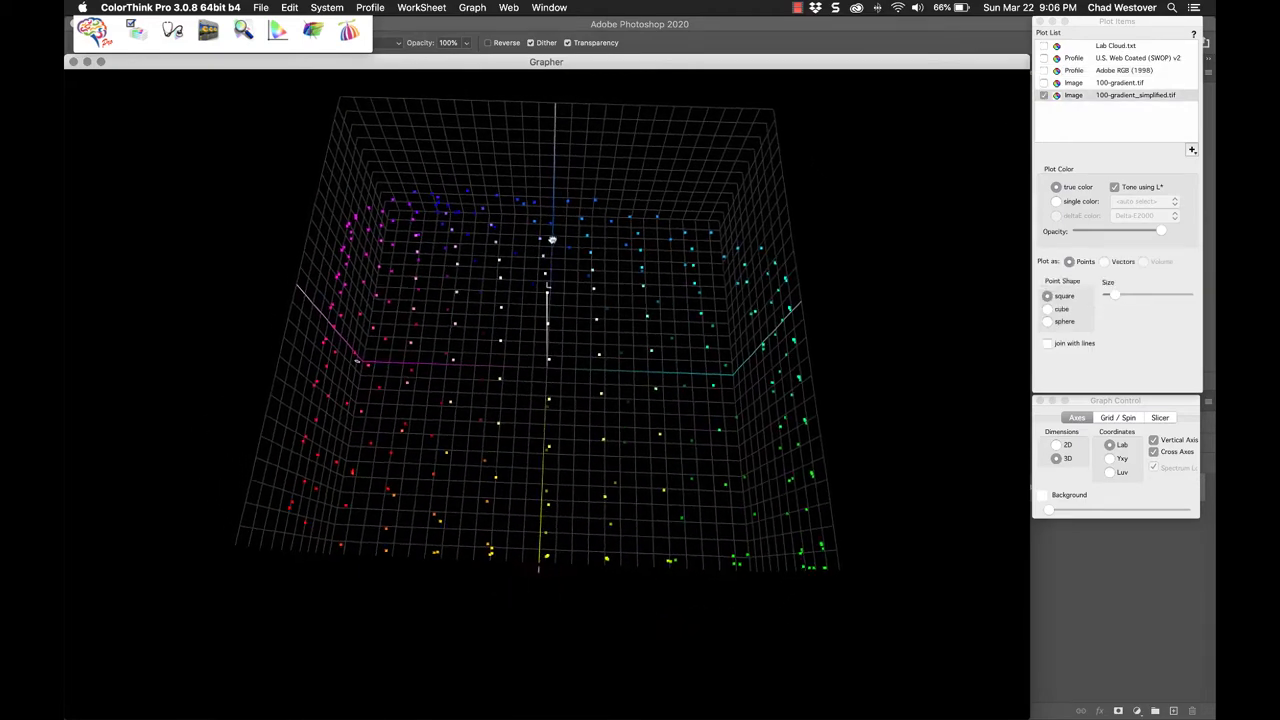
left_click_drag(505, 193, 503, 274)
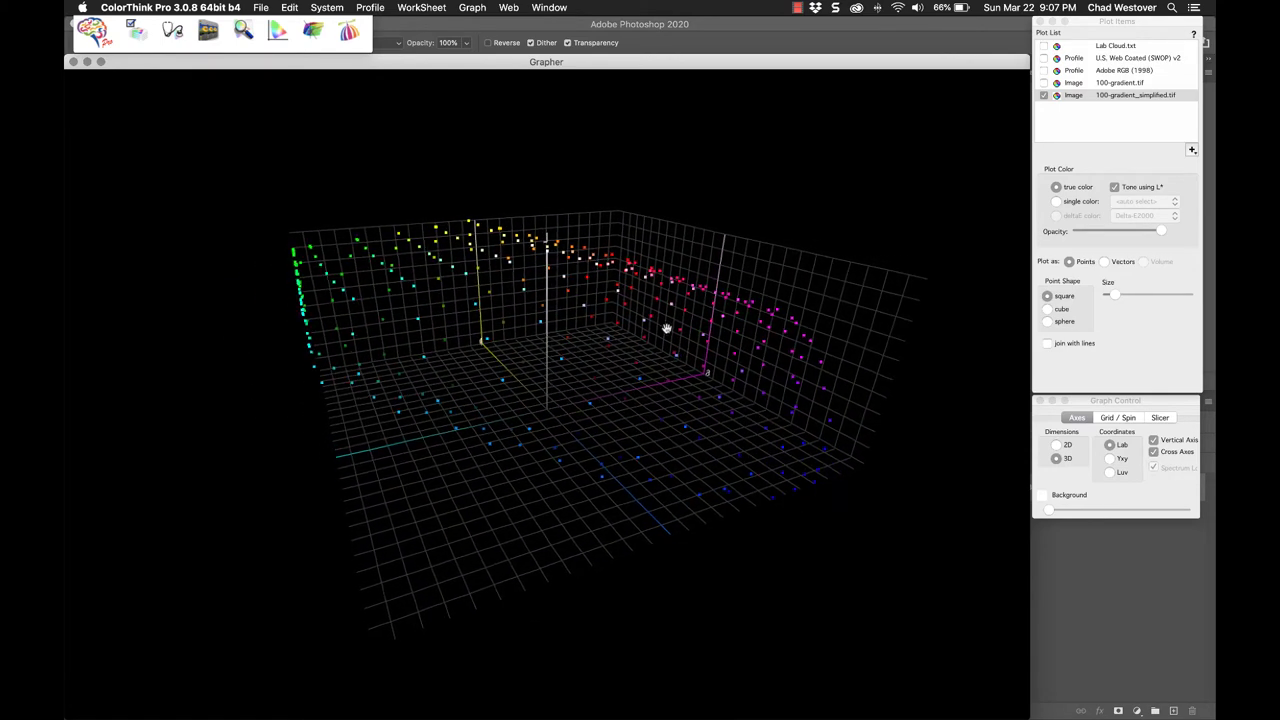
Step: Add the favorite system profile USNewsprintSNAP2007.icc to the graph and compare its gamut with the image points
left_click(1191, 150)
mouse_move(1188, 208)
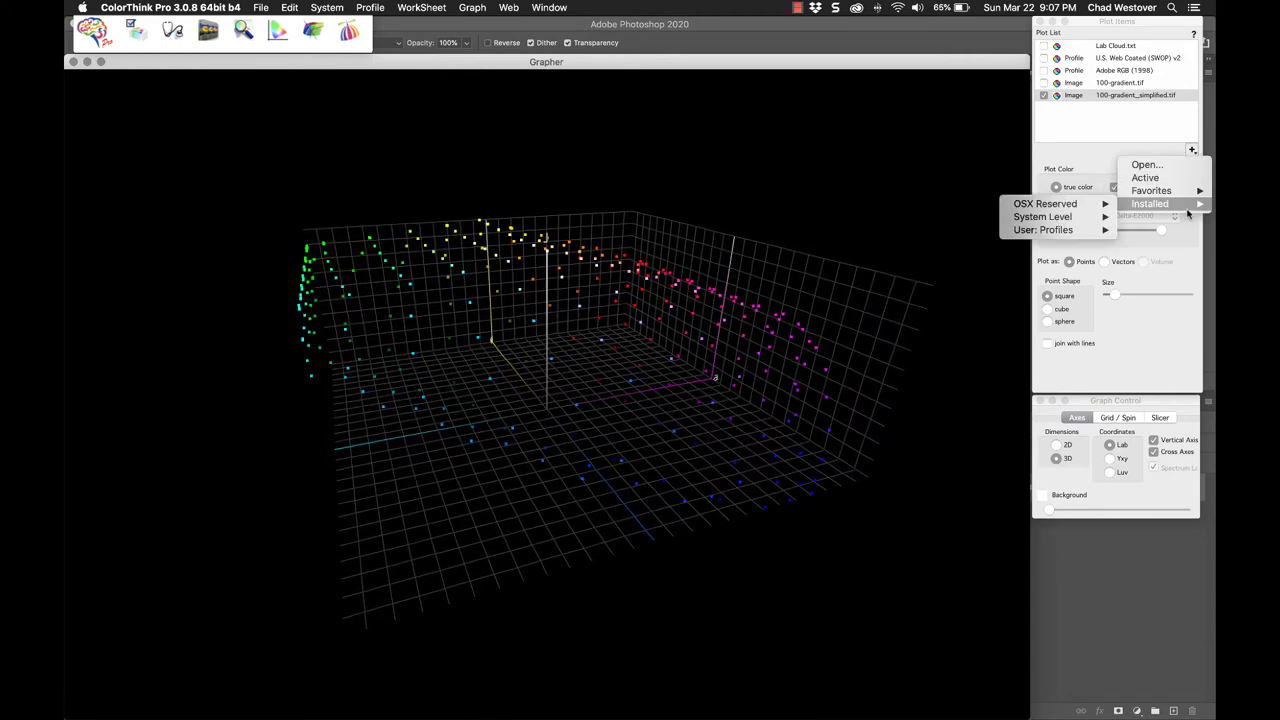
mouse_move(1152, 191)
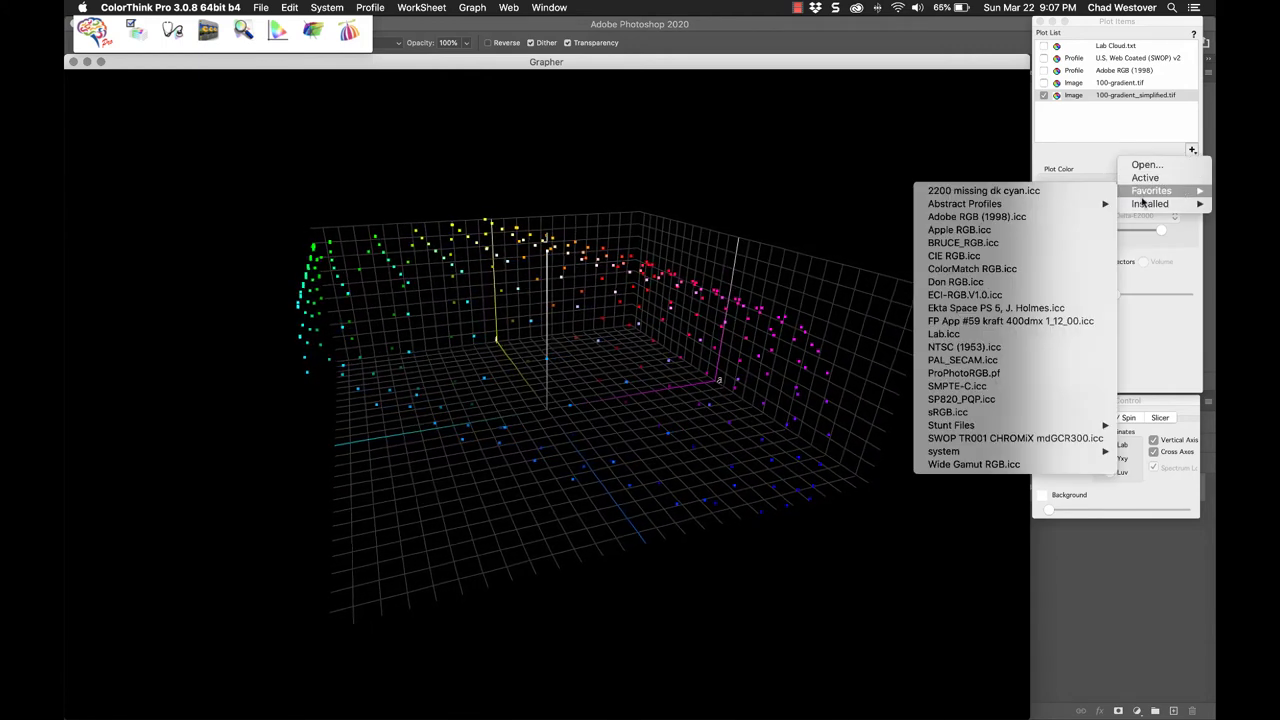
mouse_move(956, 455)
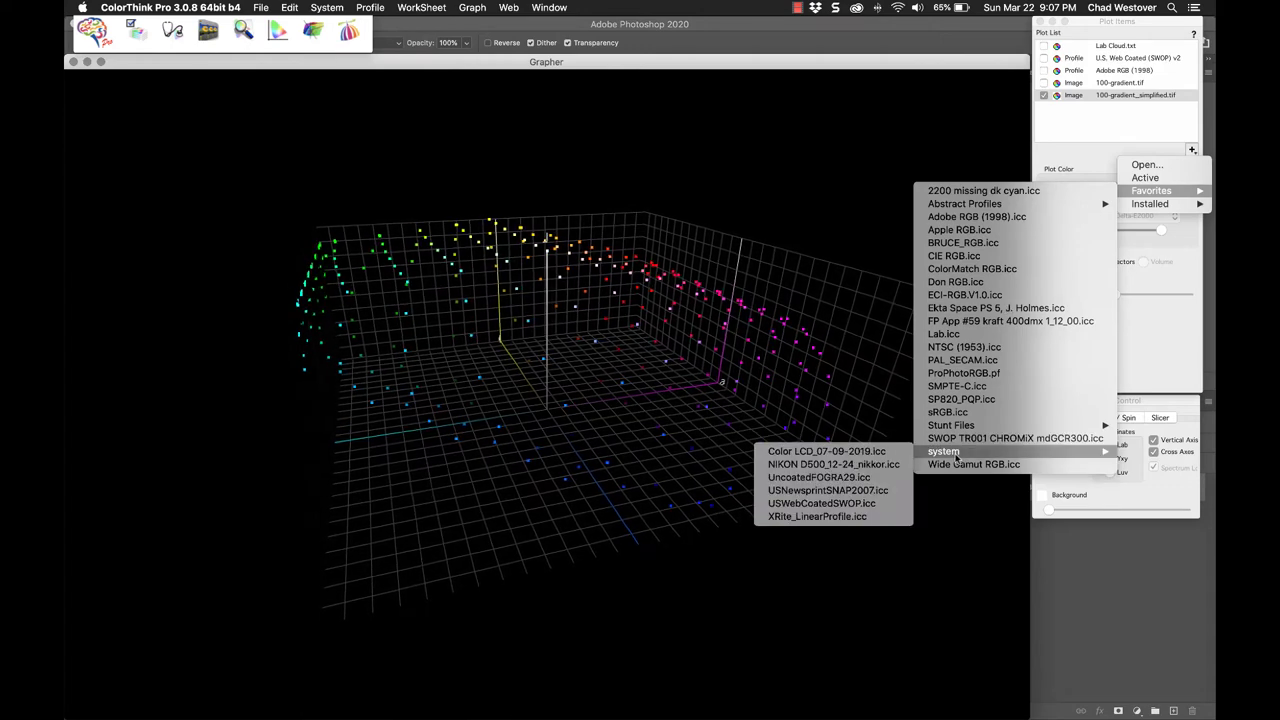
left_click(852, 491)
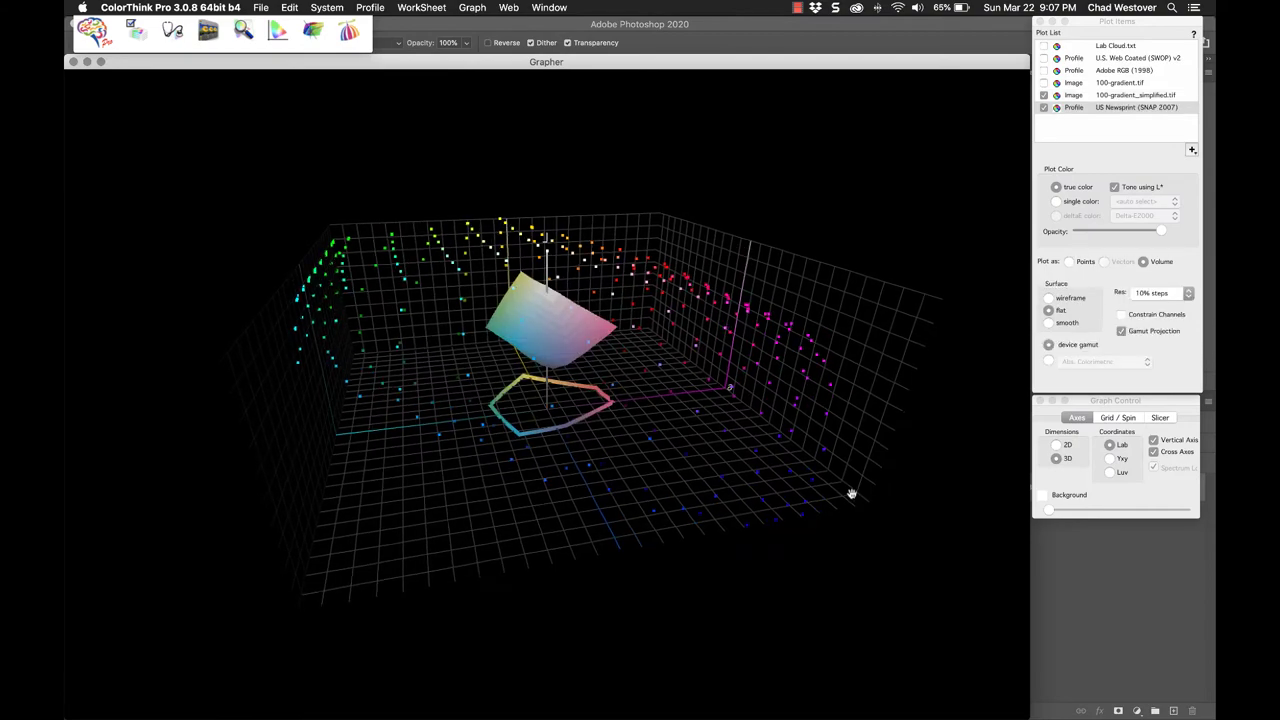
left_click_drag(654, 410, 654, 446)
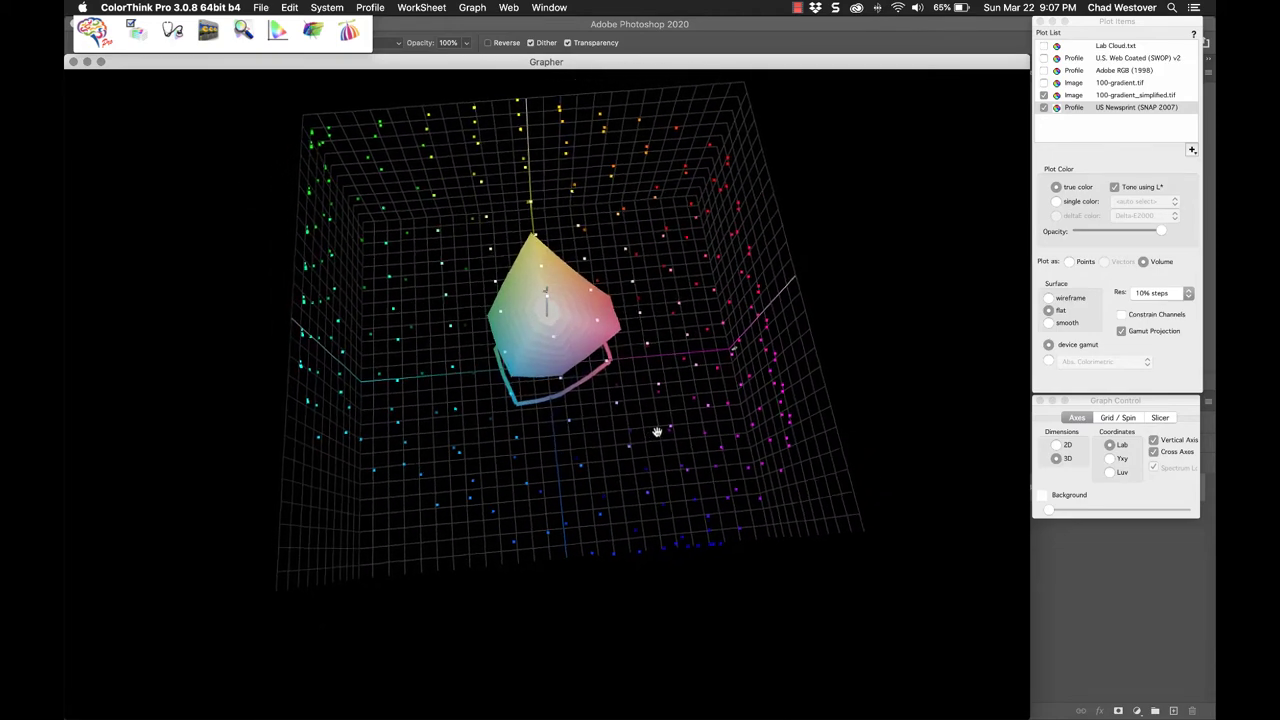
scroll(568, 334, "up", 10)
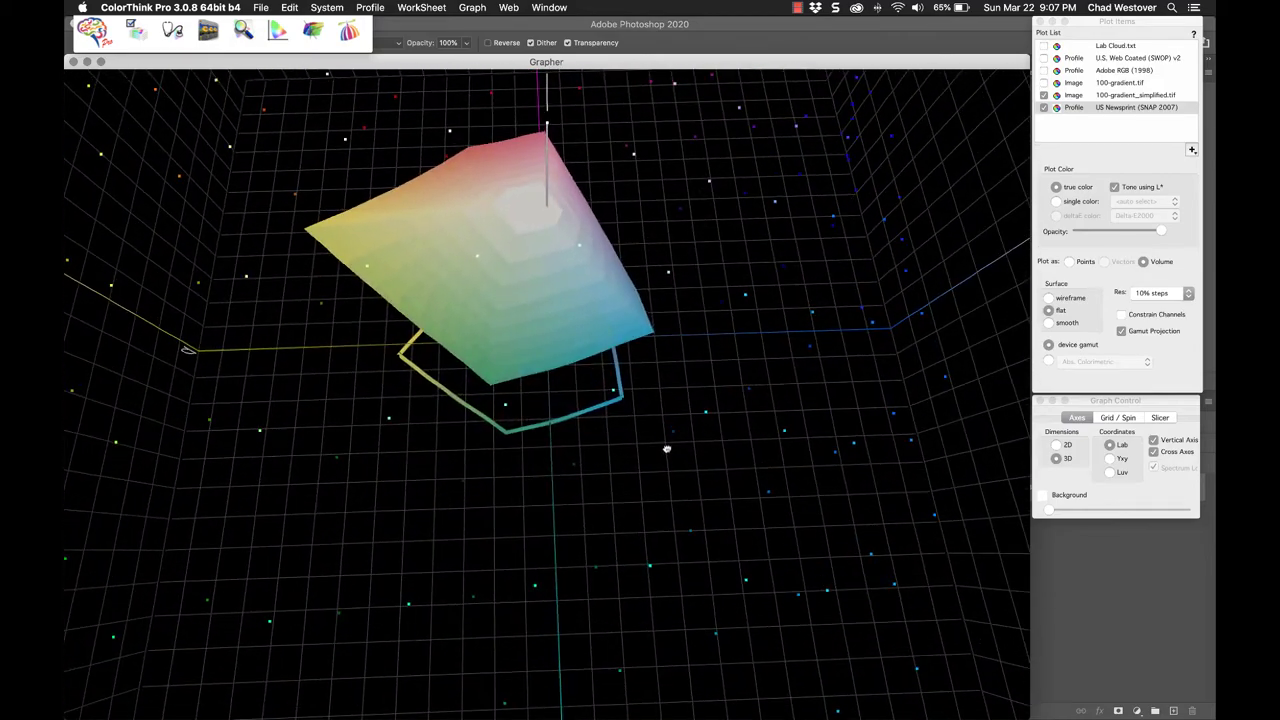
left_click_drag(617, 332, 571, 343)
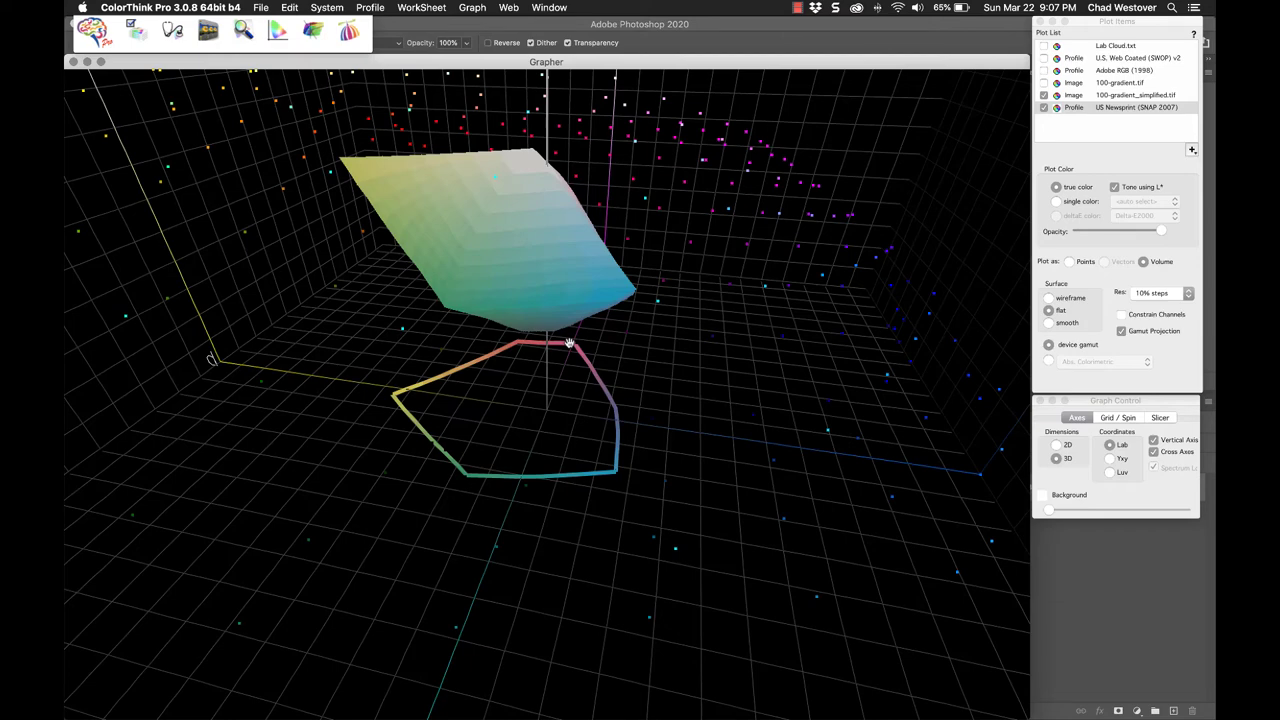
Step: Examine the newsprint gamut as a lightness slice and return to the full 3D volume
key("s")
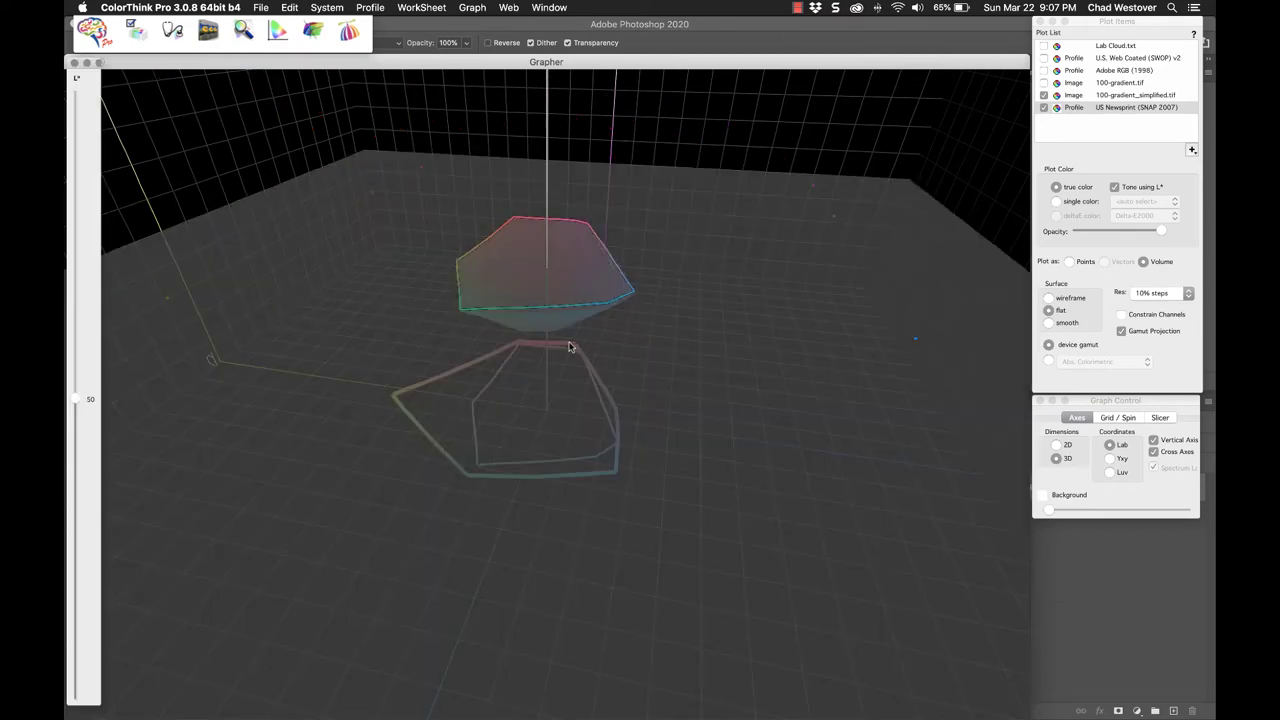
left_click_drag(571, 300, 674, 280)
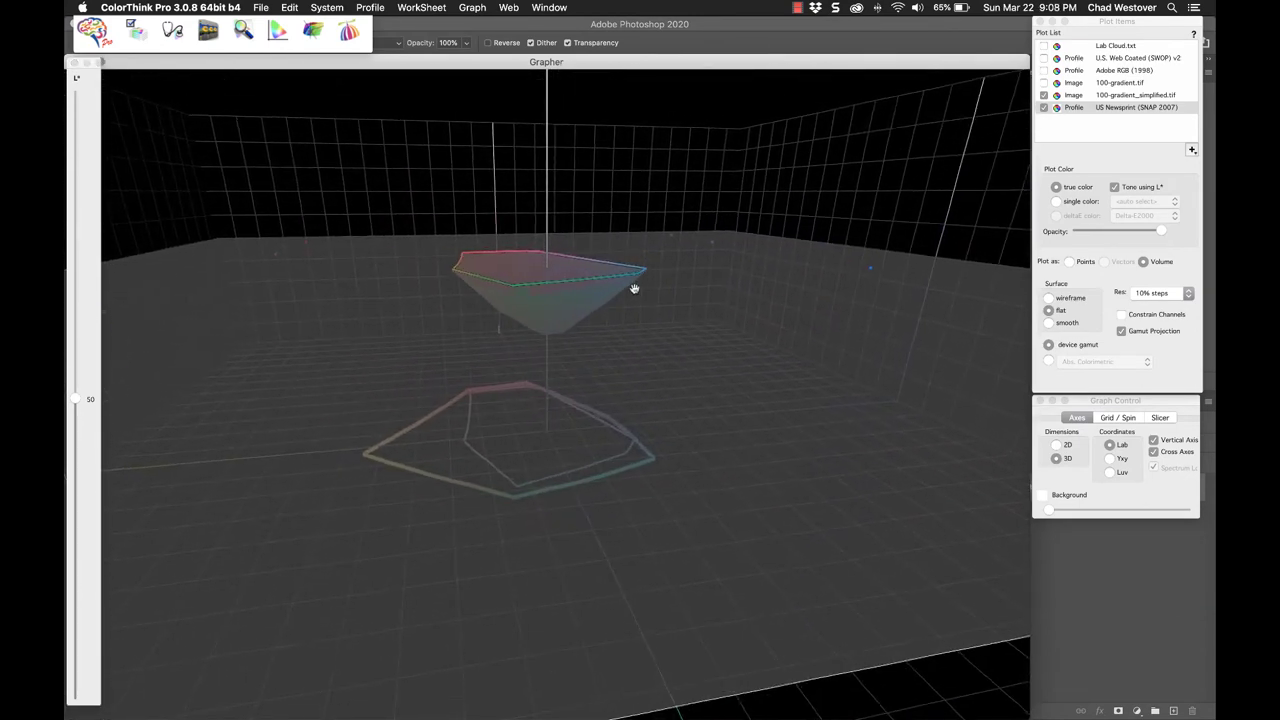
key("s")
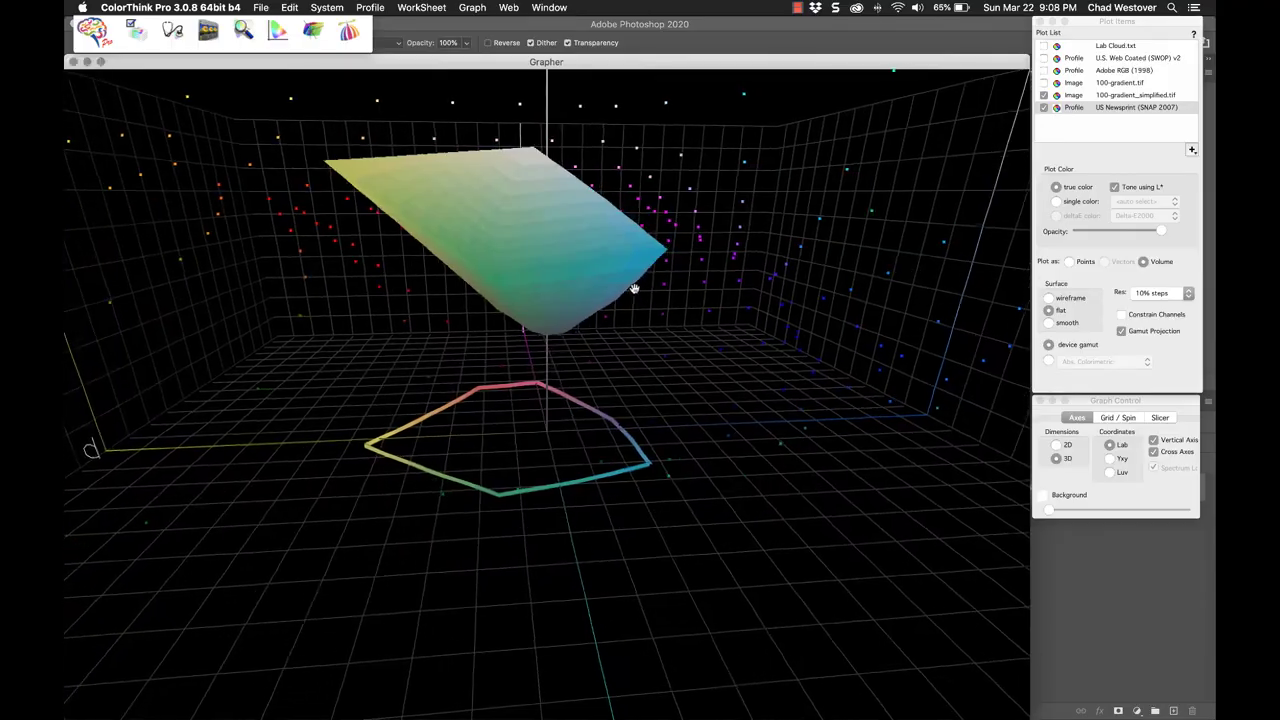
left_click_drag(634, 286, 729, 286)
Step: Recheck the simplified gradient image in Photoshop and return to ColorThink Pro to view the newsprint gamut from another side
key("super+Tab")
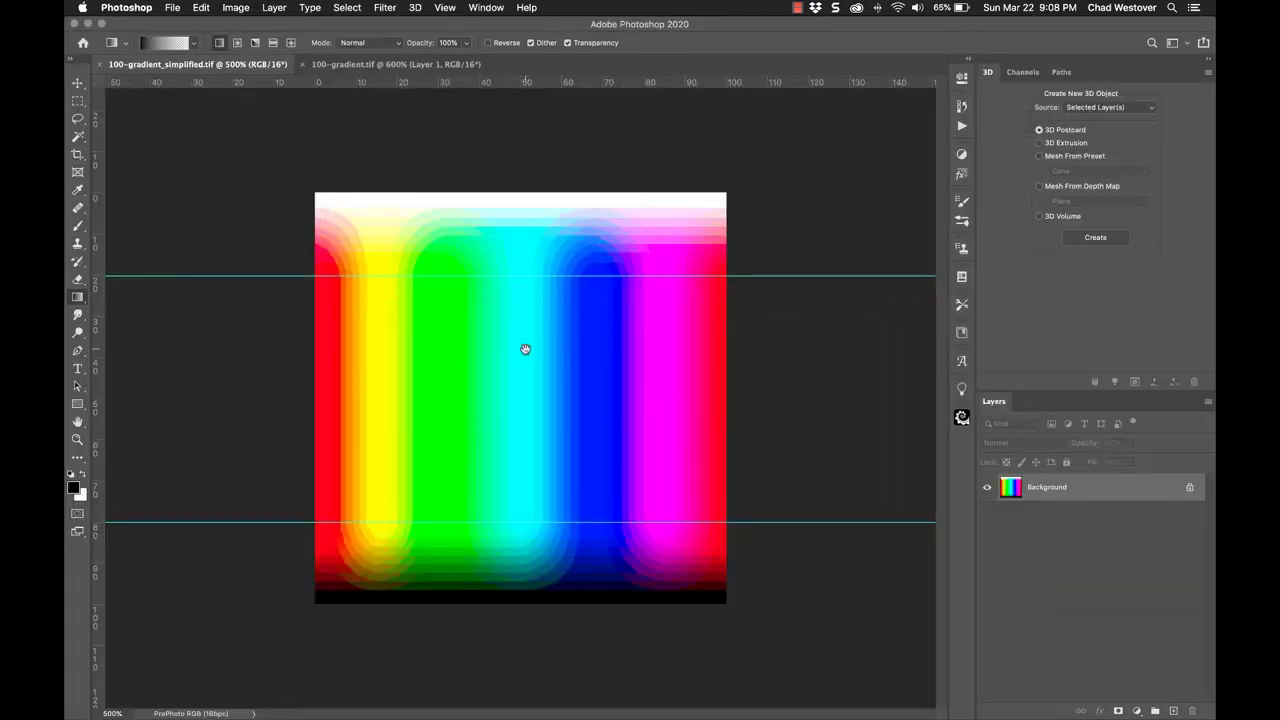
key("super+Tab")
mouse_move(552, 286)
left_mouse_down()
mouse_move(491, 297)
mouse_move(536, 294)
mouse_move(546, 277)
mouse_move(557, 289)
left_mouse_up()
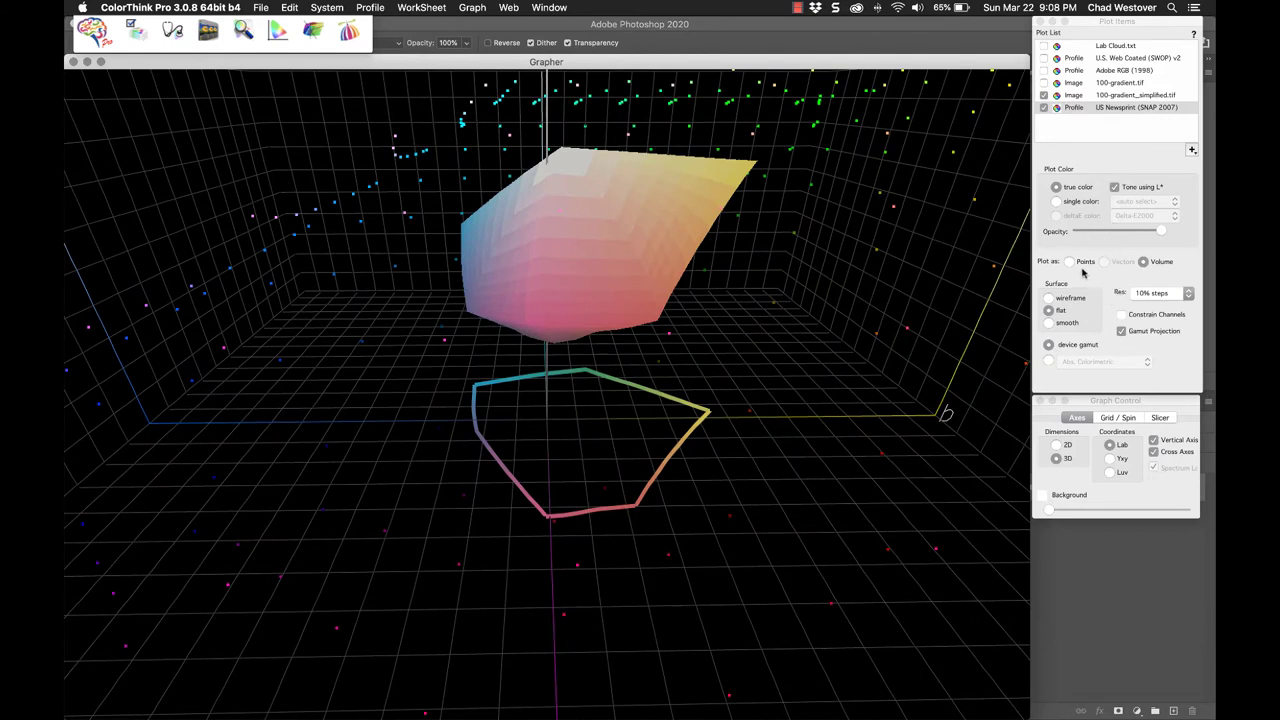
Step: Plot 100-gradient_simplified.tif as vectors with the favorite system profile USNewsprintSNAP2007.icc as the destination
left_click(1107, 95)
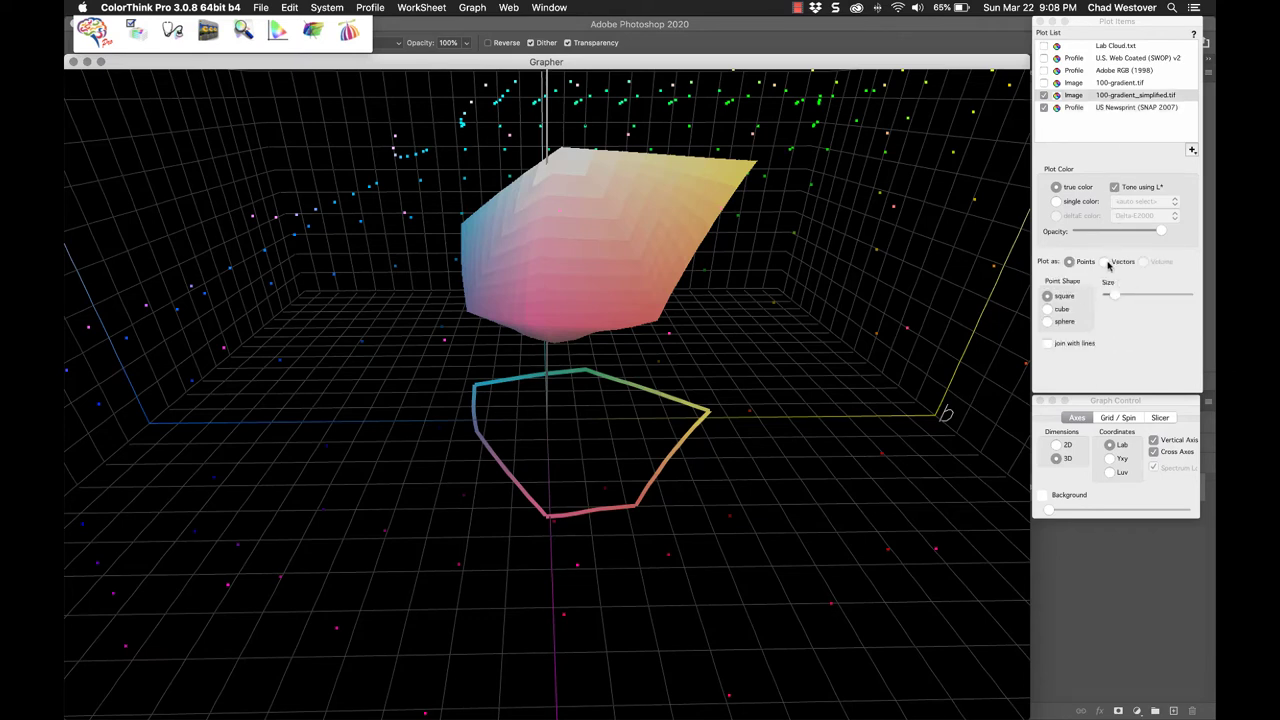
left_click(1104, 262)
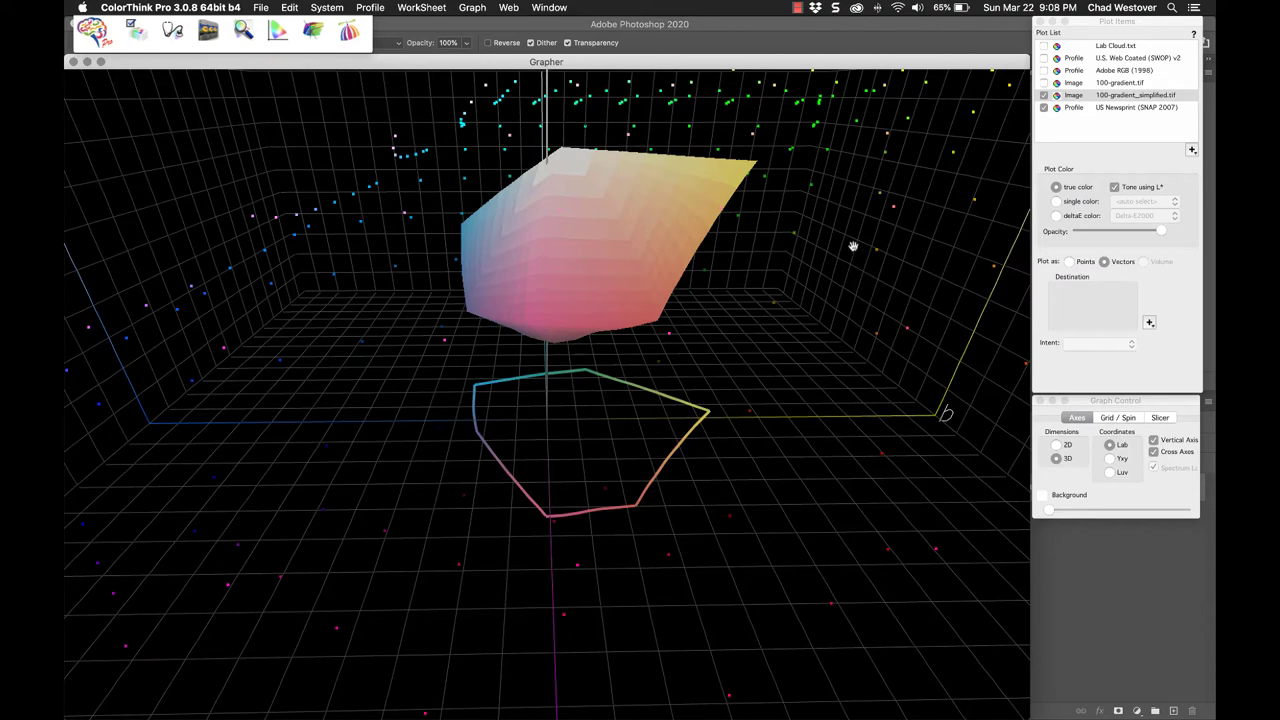
mouse_move(806, 203)
left_mouse_down()
mouse_move(709, 206)
mouse_move(788, 220)
mouse_move(786, 194)
mouse_move(815, 195)
left_mouse_up()
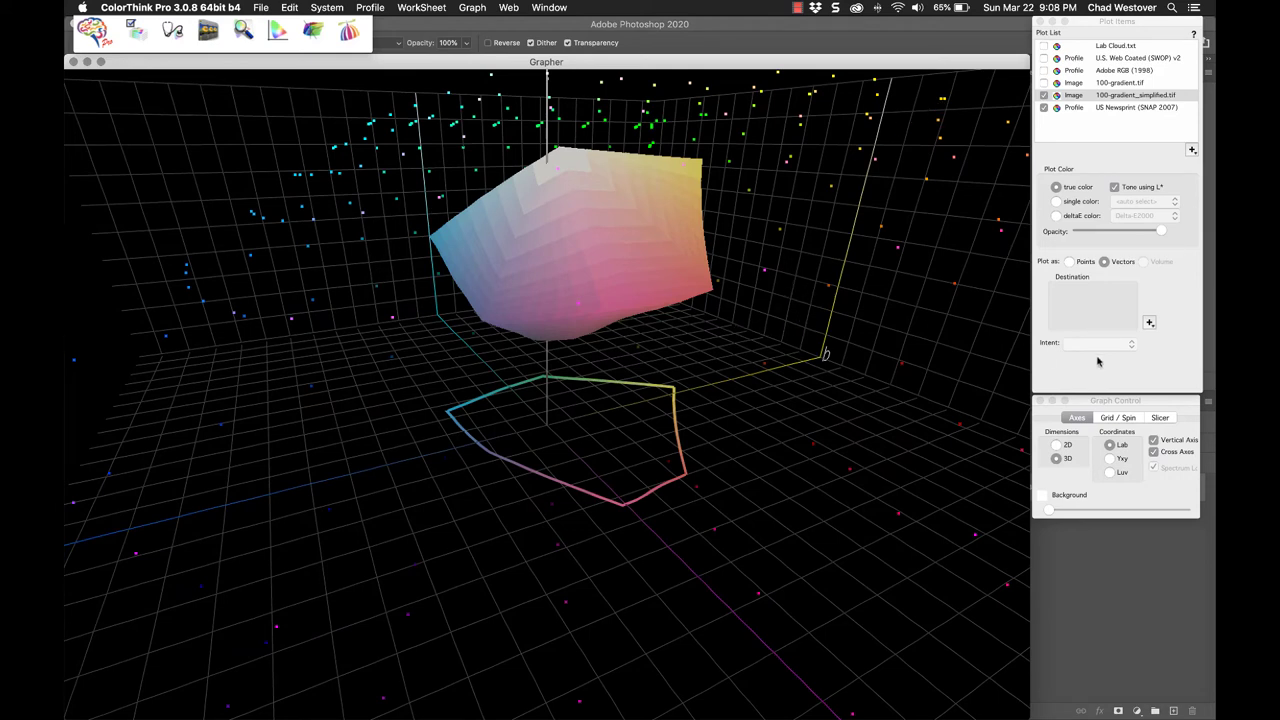
left_click(1149, 324)
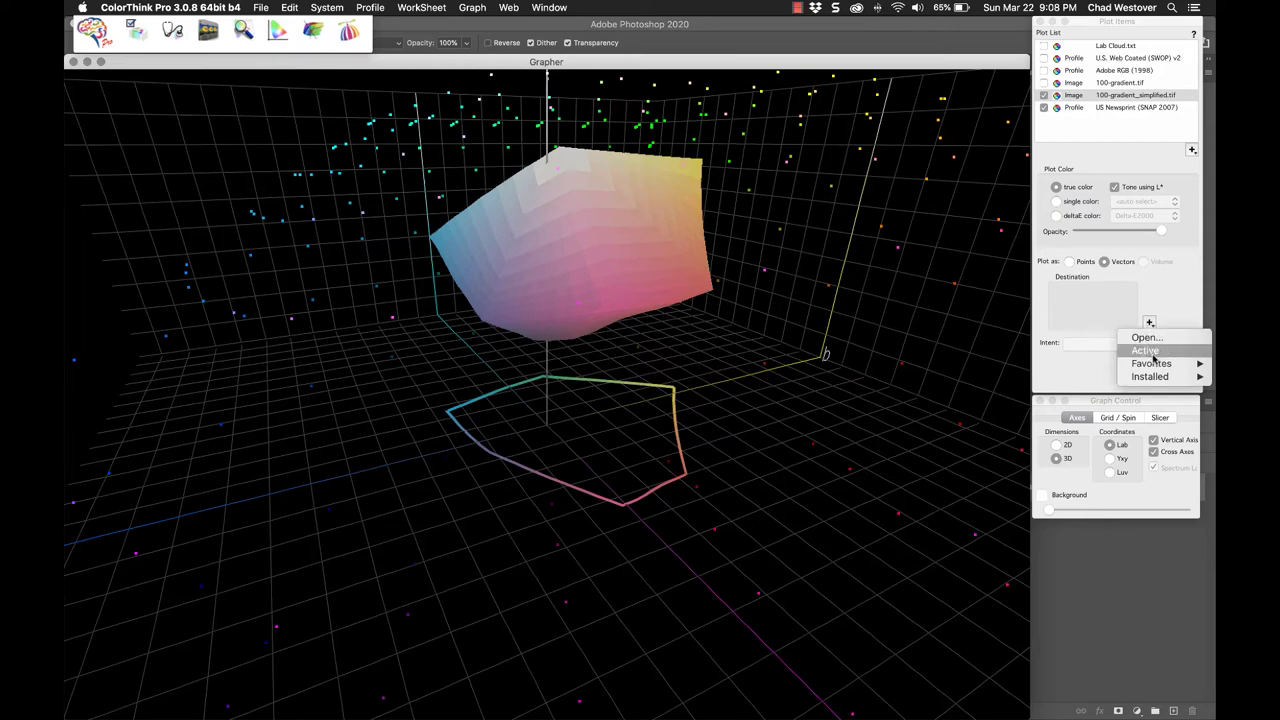
mouse_move(1150, 363)
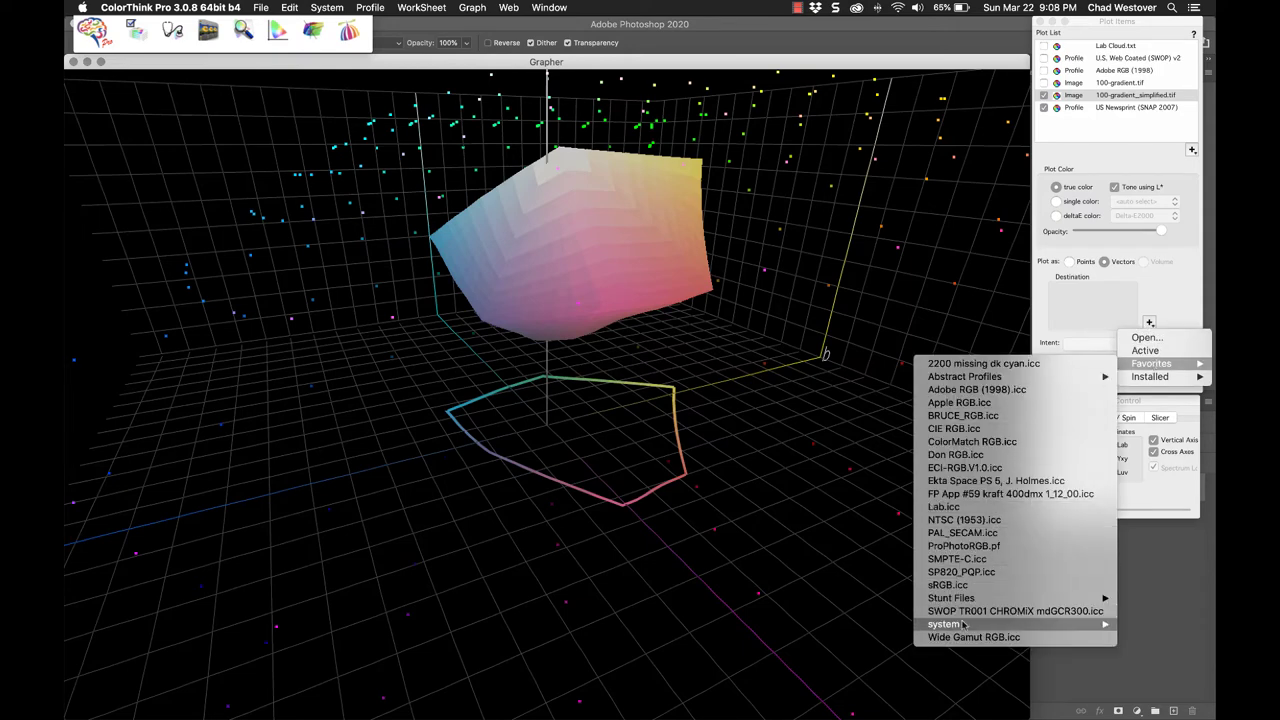
mouse_move(965, 625)
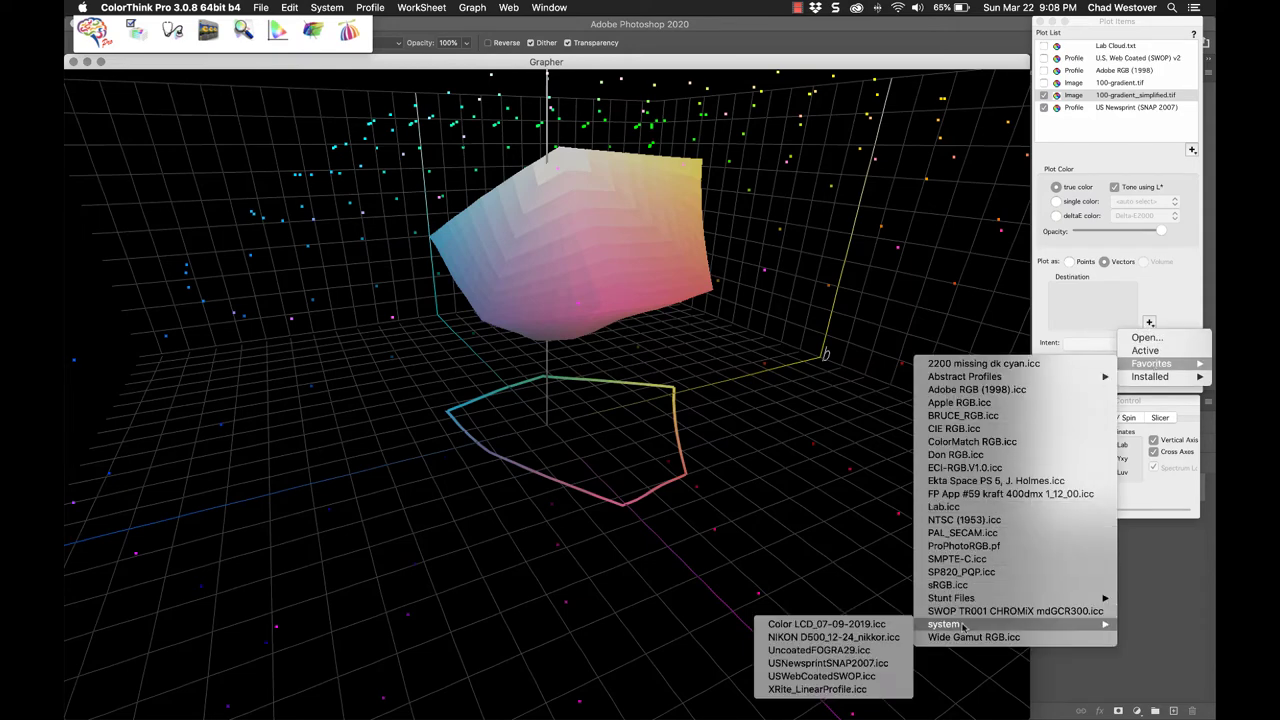
left_click(868, 663)
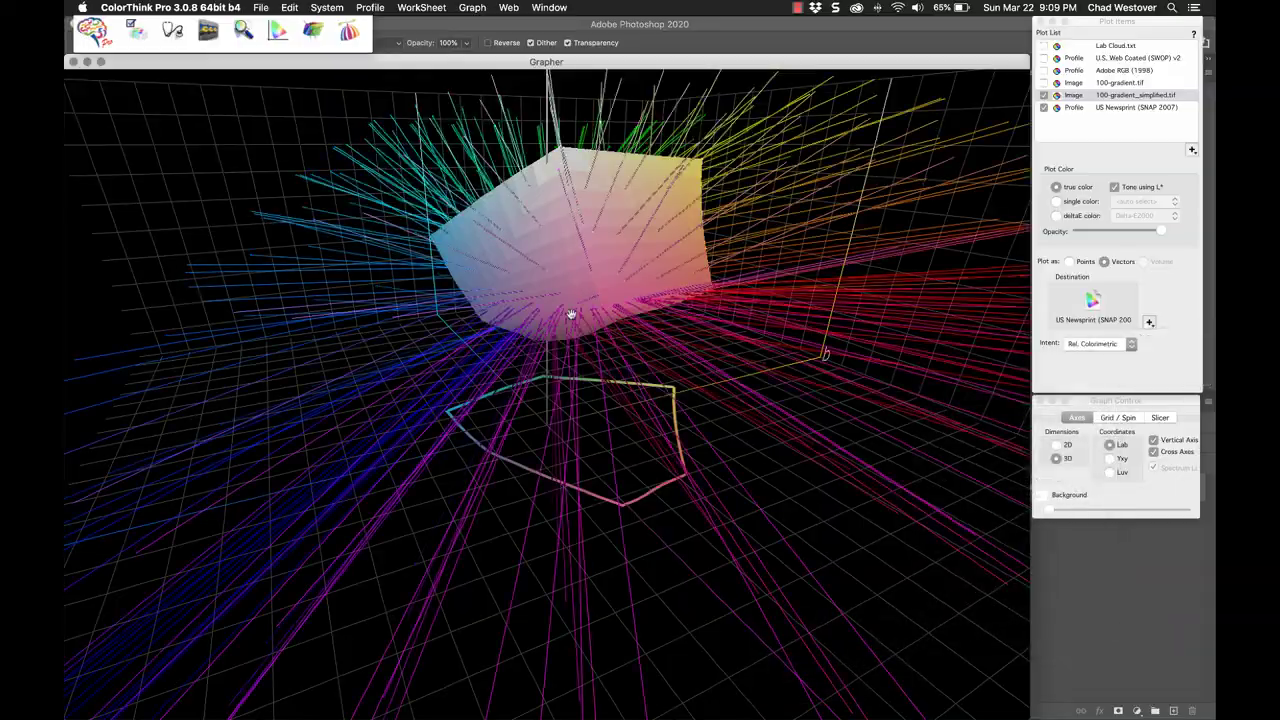
Step: Examine from several sides and distances how the relative colorimetric vectors run from the image colors to the newsprint gamut
left_click_drag(572, 312, 976, 441)
left_click_drag(528, 321, 487, 342)
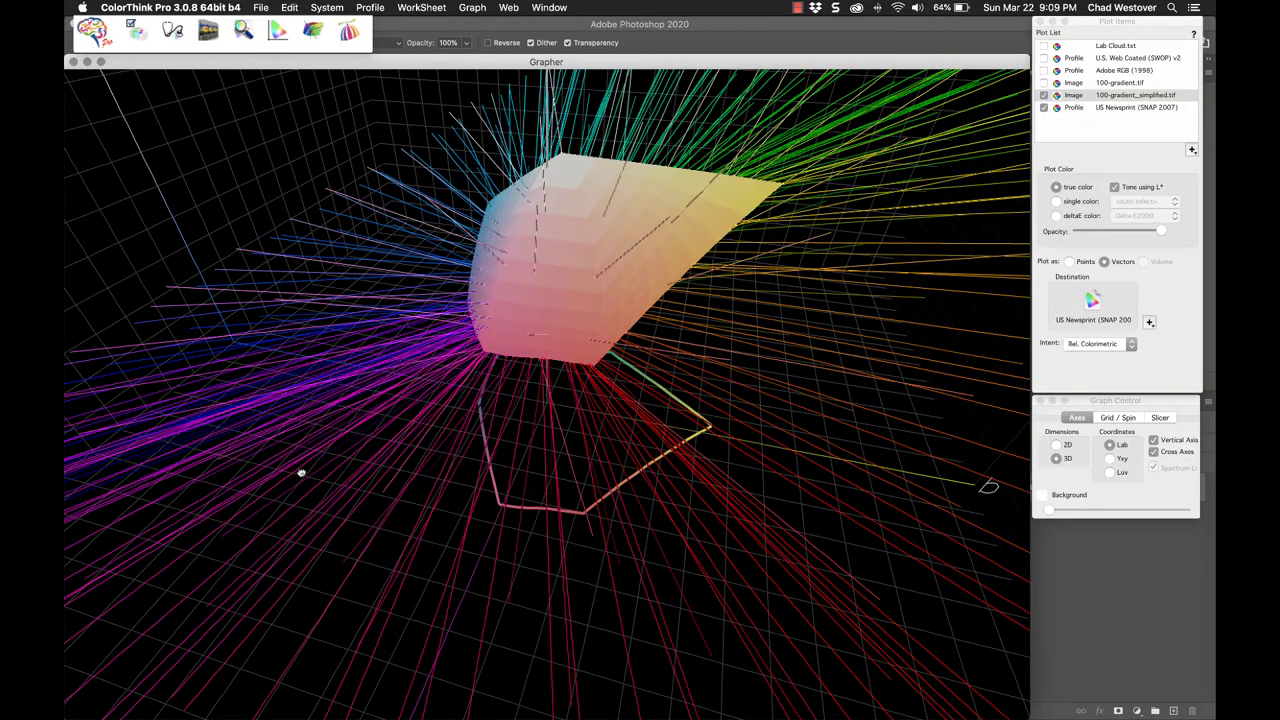
left_click_drag(301, 472, 449, 440)
scroll(449, 440, "down", 5)
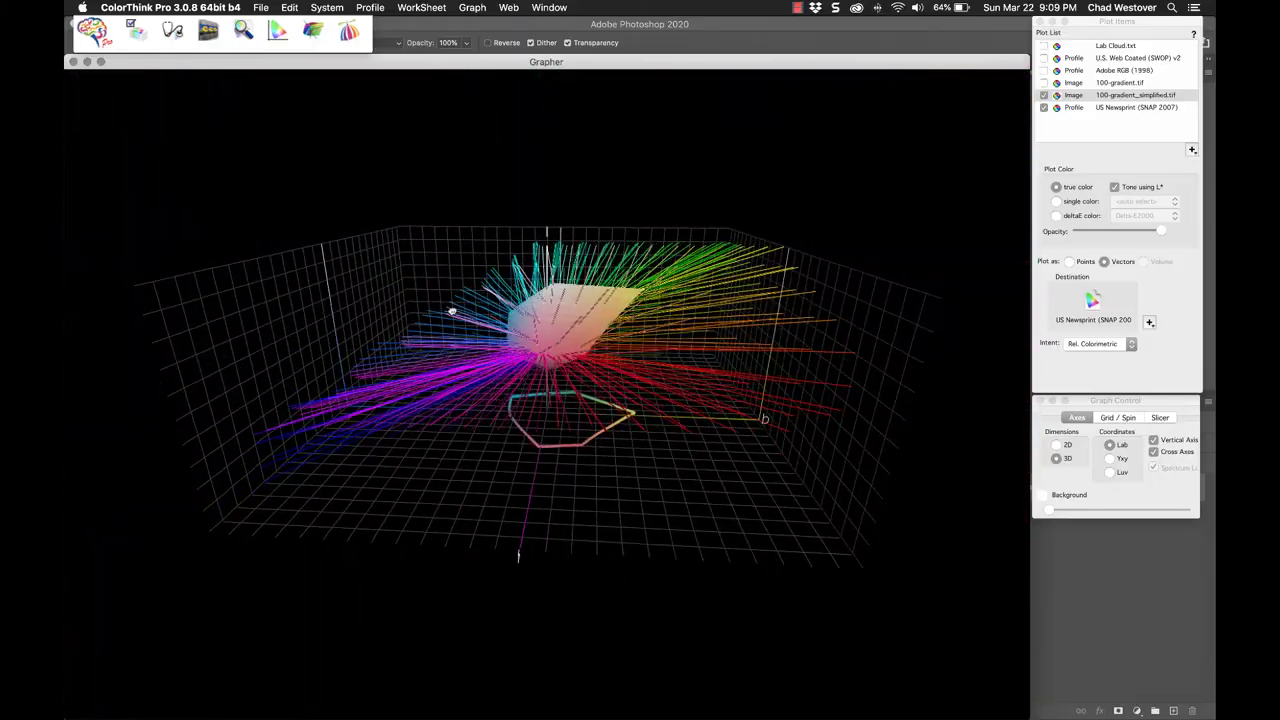
left_click_drag(609, 354, 588, 427)
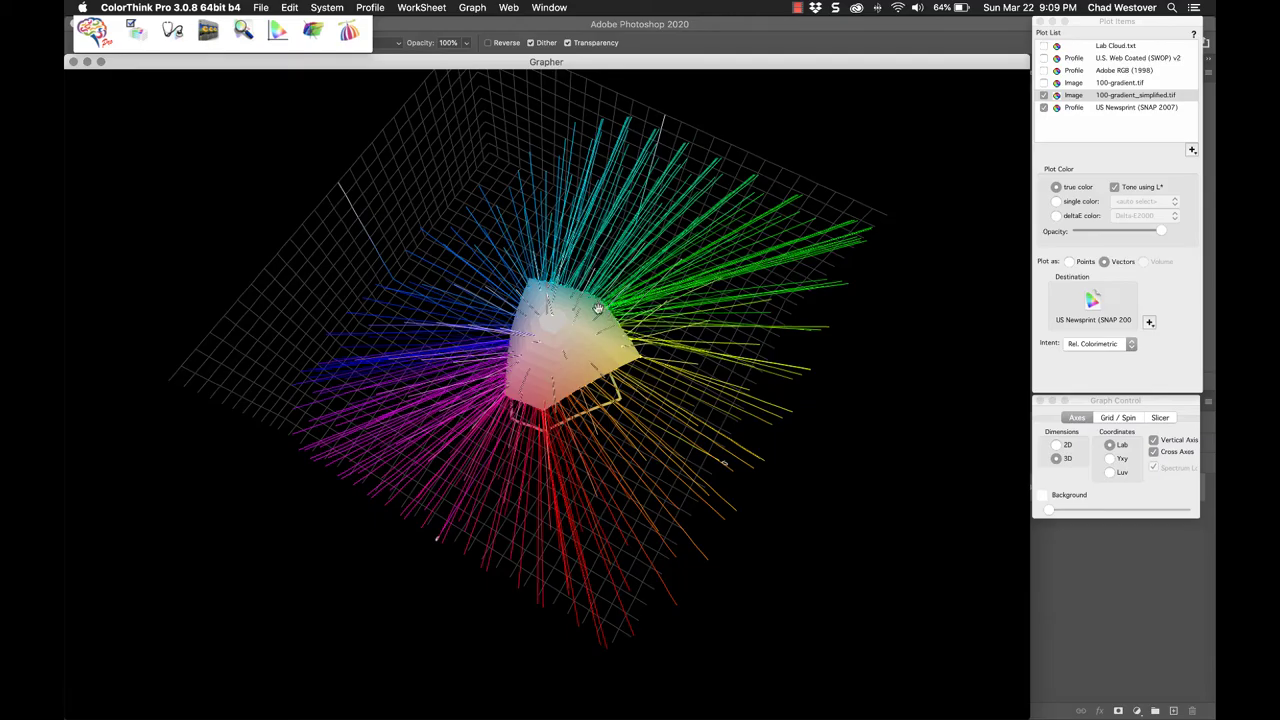
left_click_drag(595, 335, 480, 345)
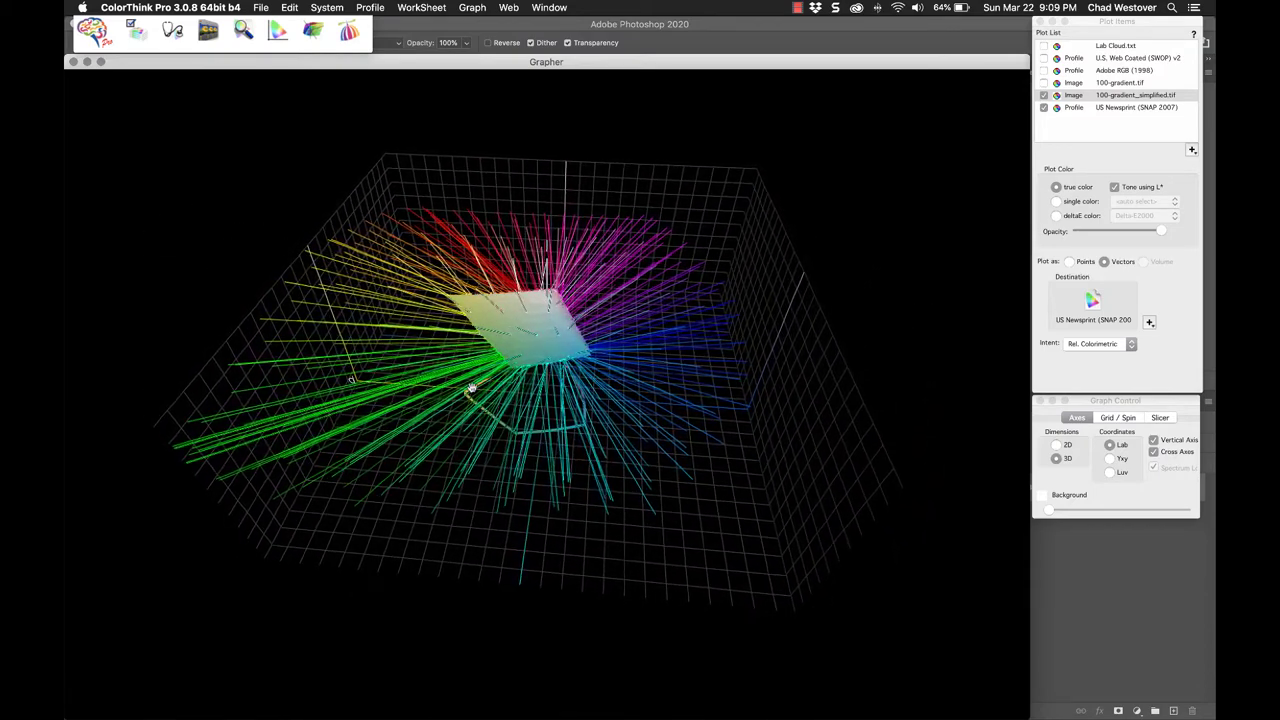
left_click_drag(349, 366, 500, 352)
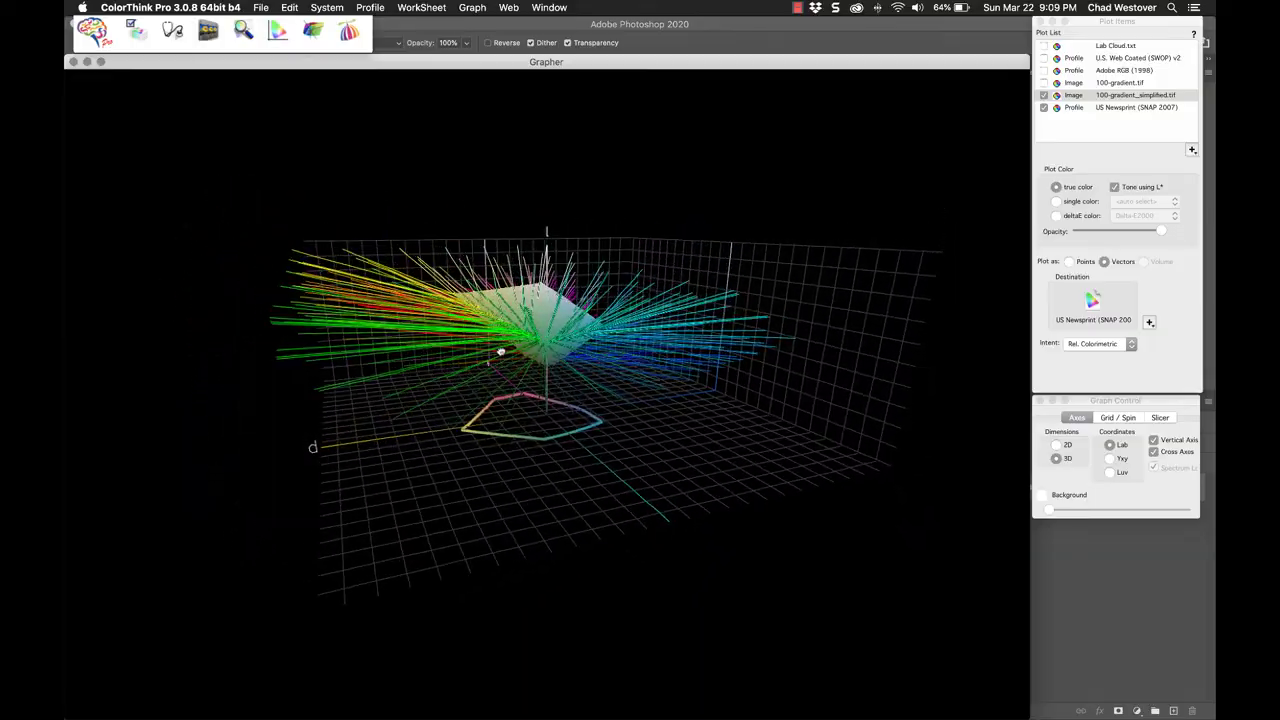
scroll(571, 434, "up", 10)
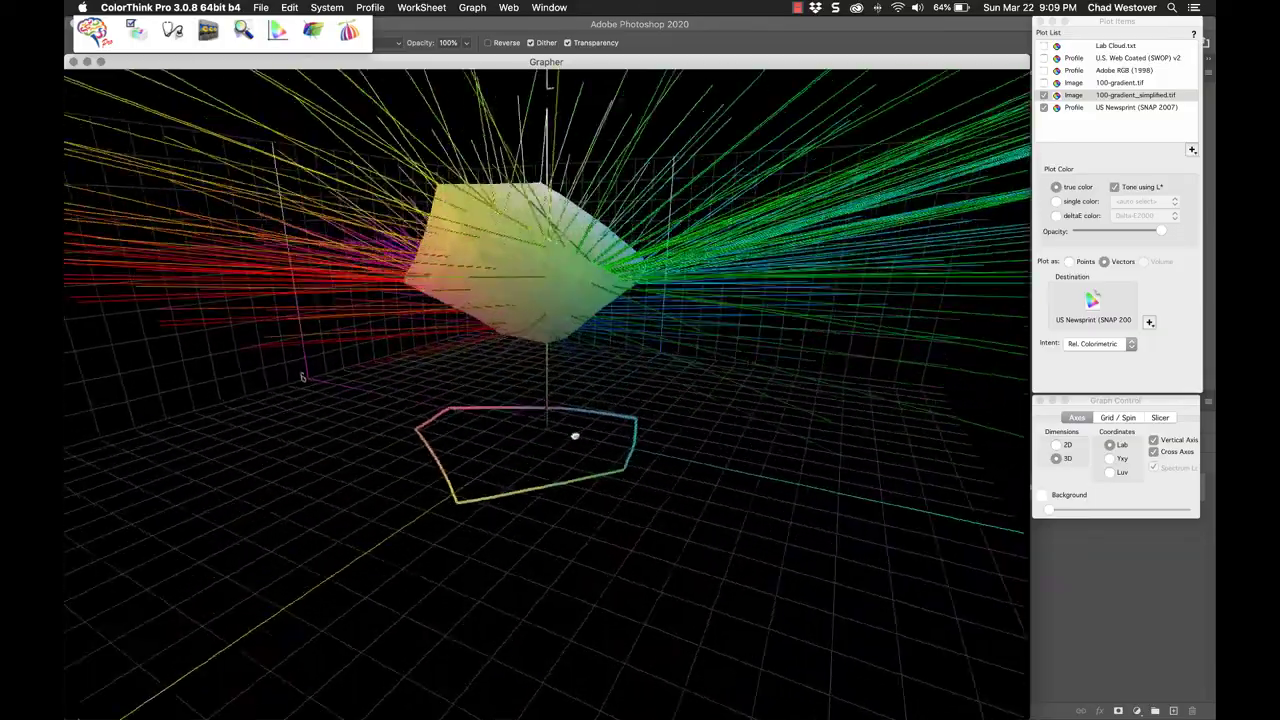
left_click_drag(540, 474, 568, 305)
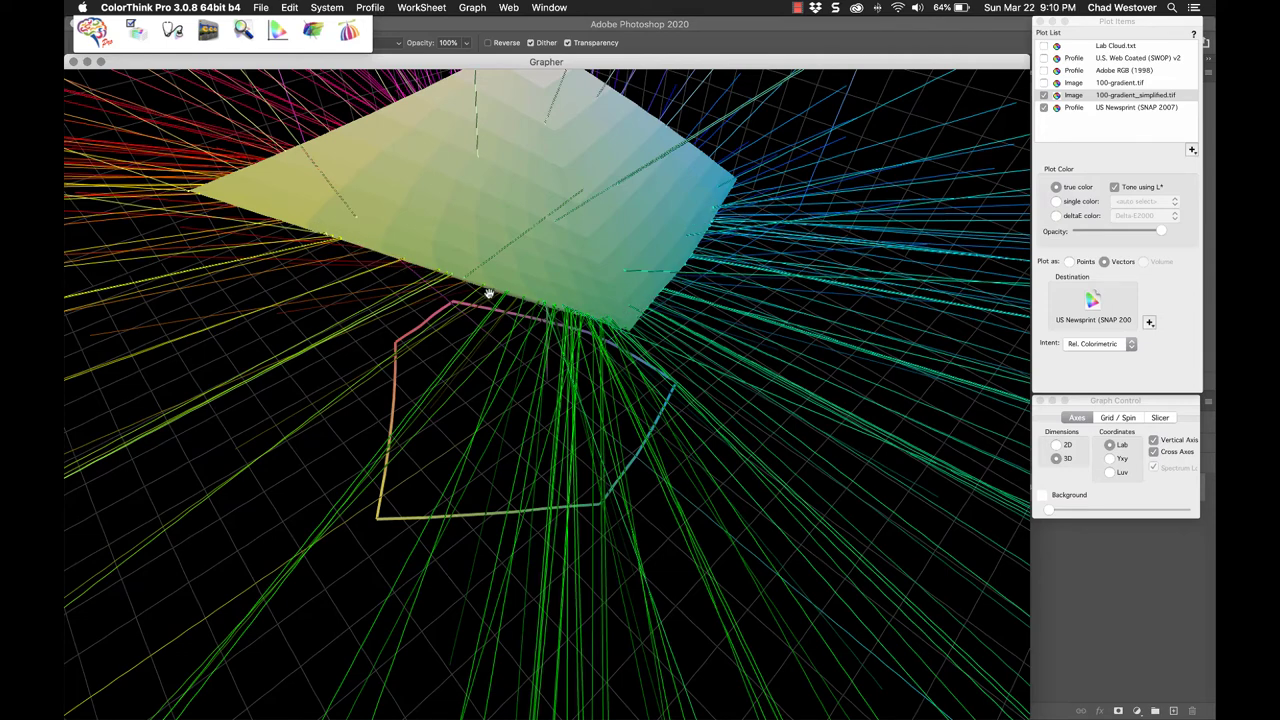
left_click_drag(577, 320, 605, 334)
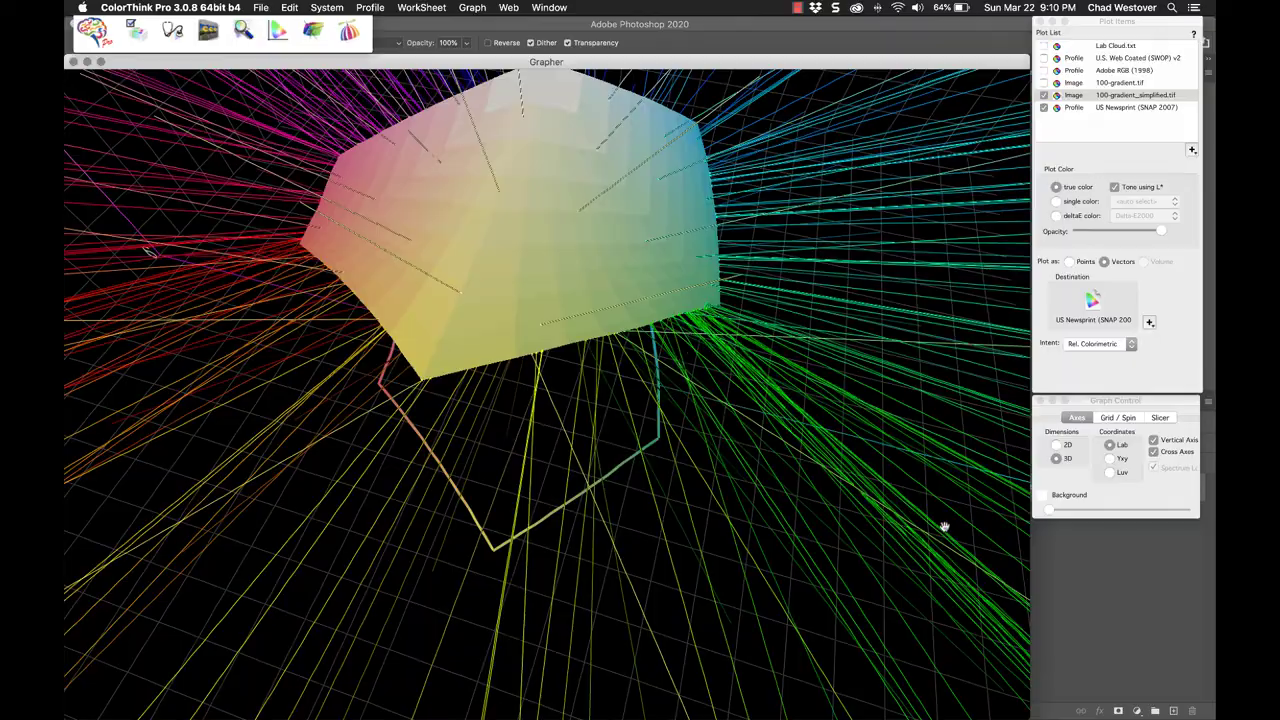
mouse_move(705, 314)
left_mouse_down()
mouse_move(689, 277)
mouse_move(706, 314)
mouse_move(688, 317)
left_mouse_up()
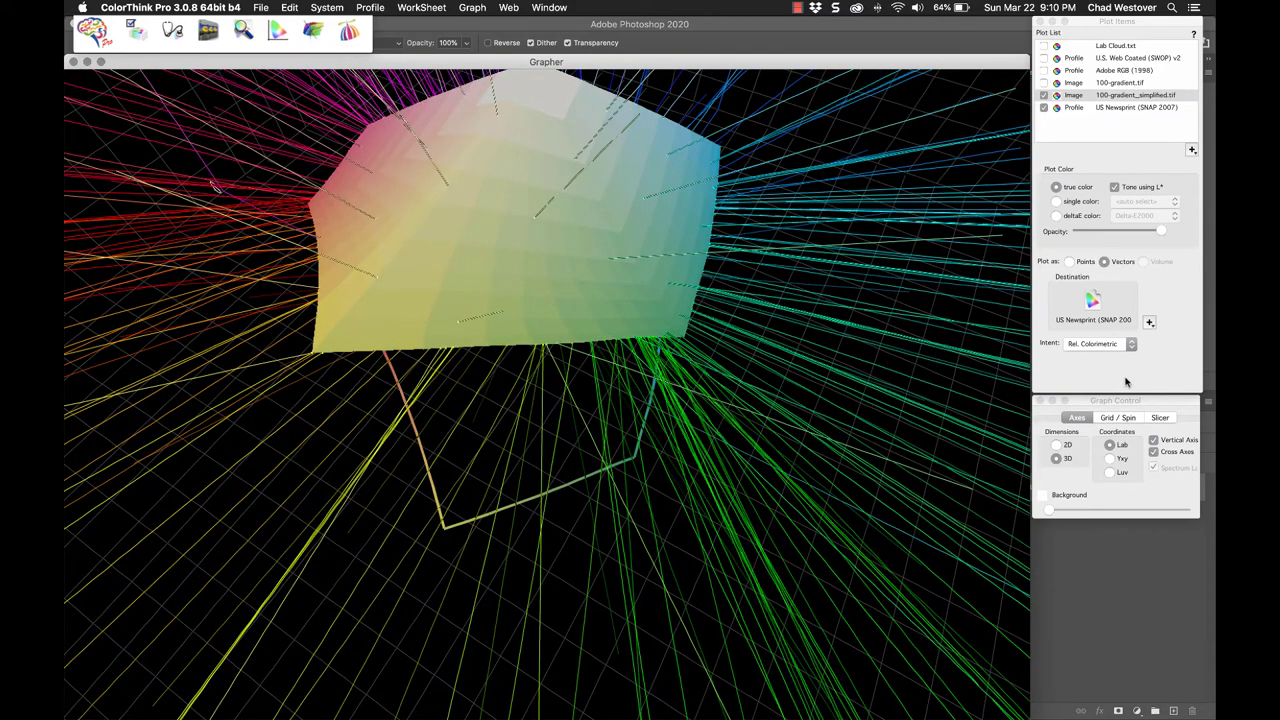
Step: Set the vectors' rendering intent to Perceptual and inspect where they land on the newsprint gamut, especially in the greens
left_click(1114, 349)
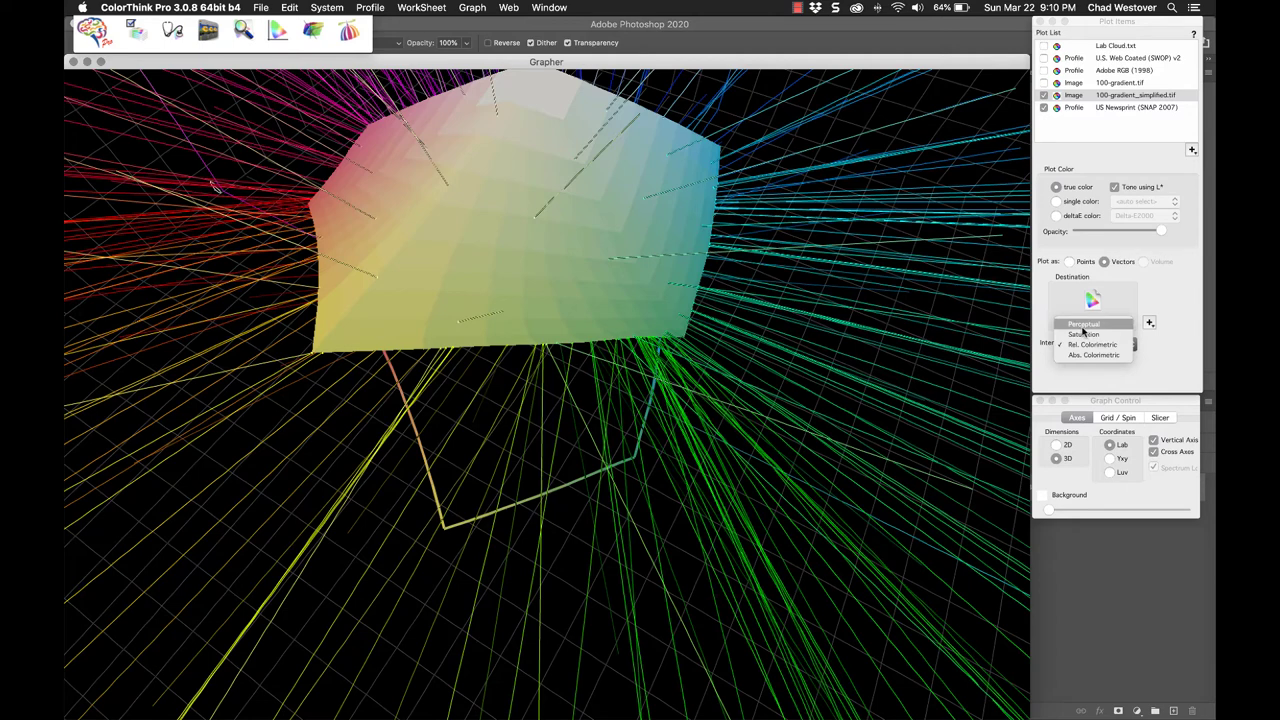
left_click(1082, 326)
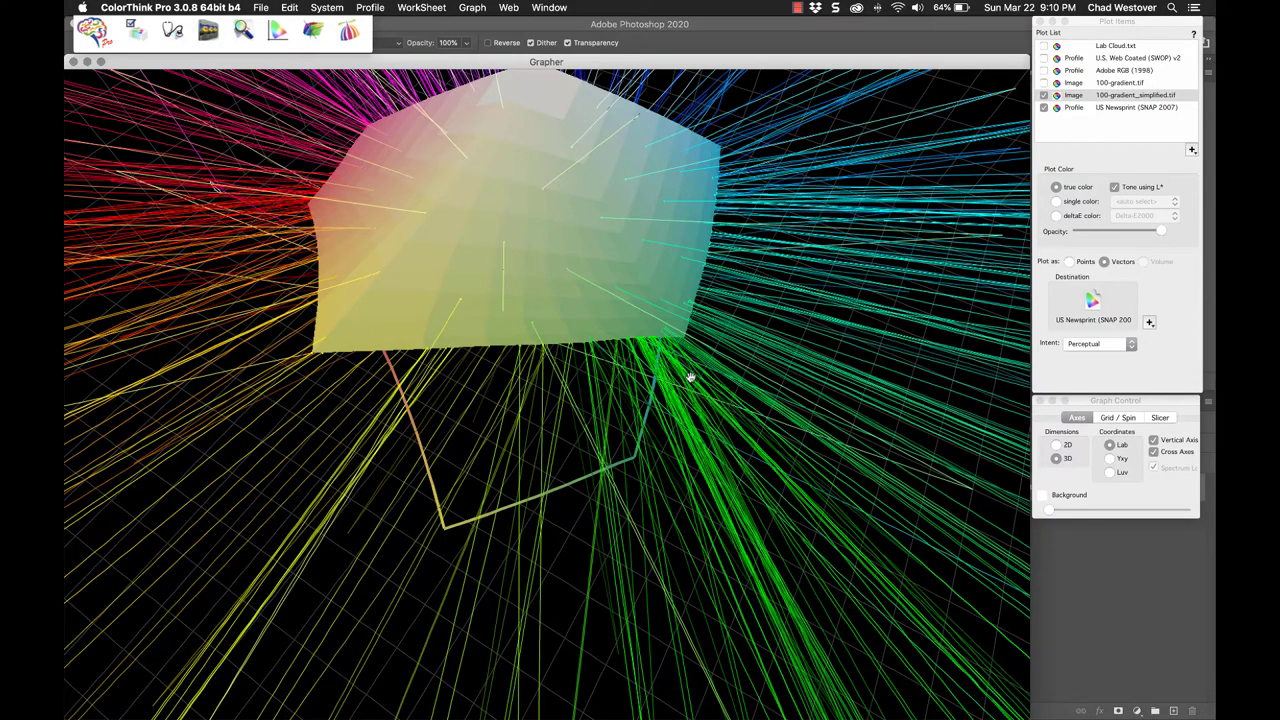
scroll(691, 386, "up", 5)
scroll(680, 323, "down", 10)
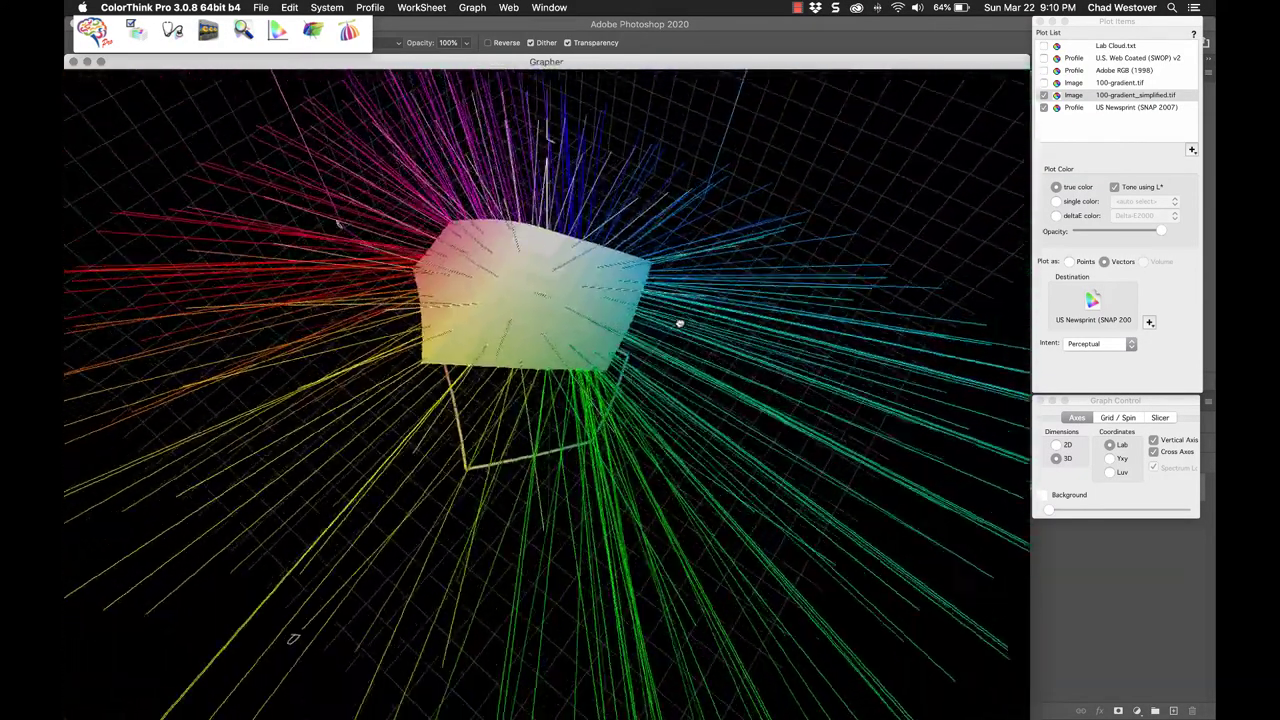
scroll(657, 366, "down", 5)
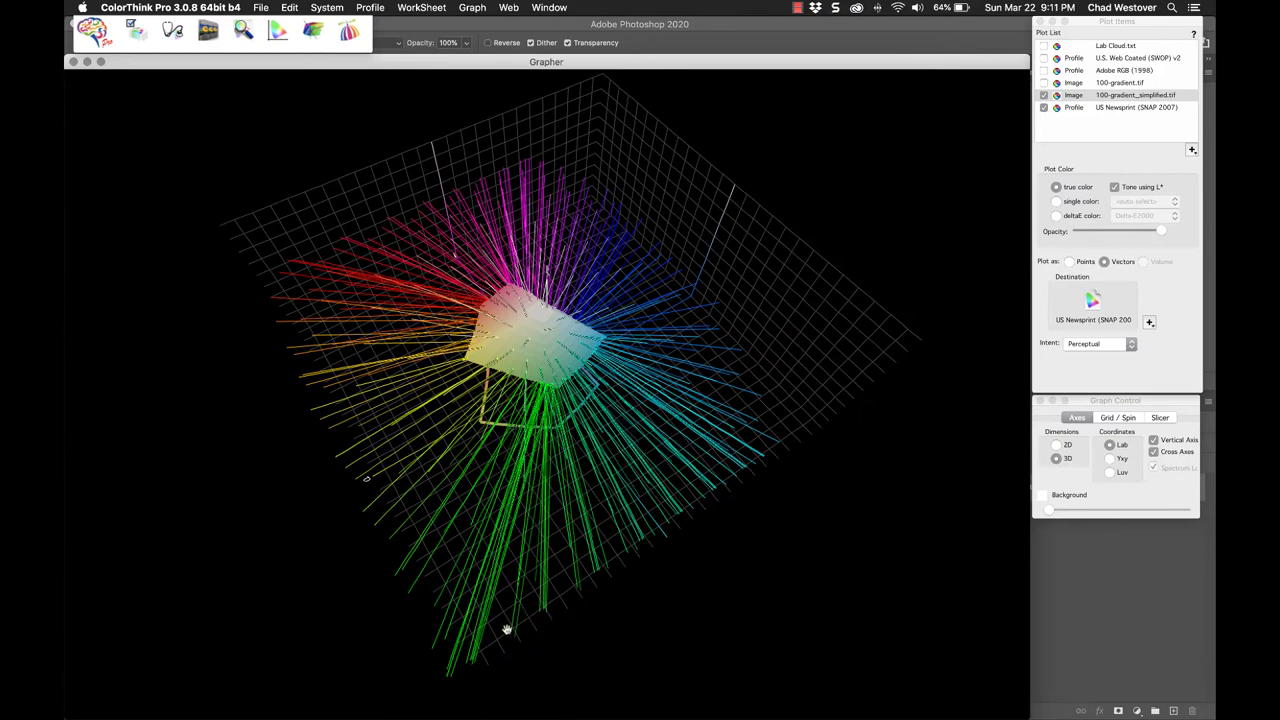
left_click_drag(474, 654, 489, 526)
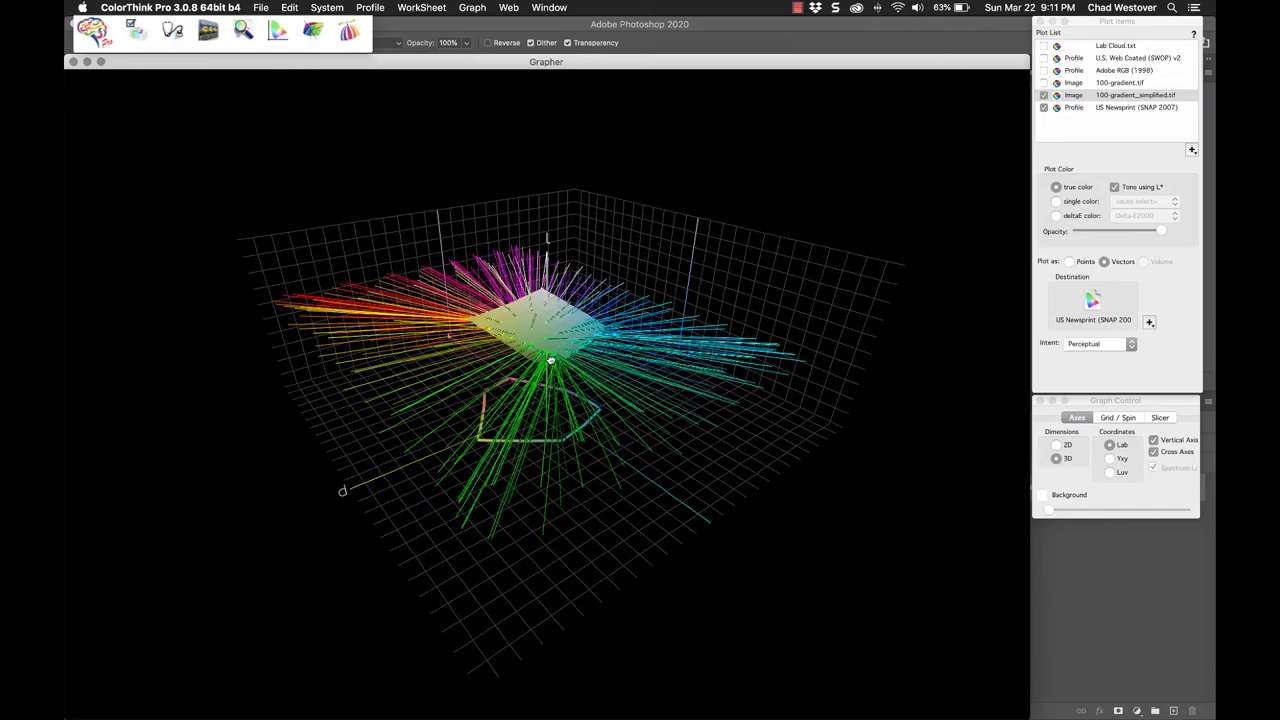
scroll(550, 360, "up", 10)
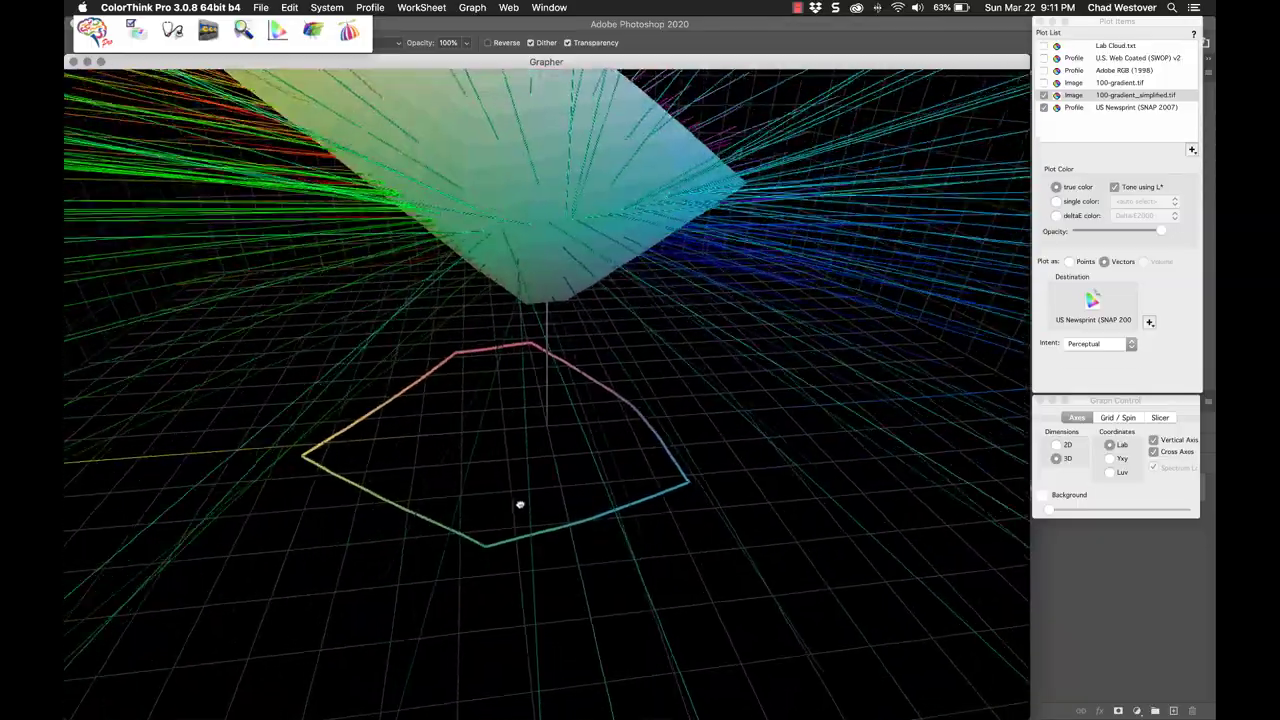
left_click_drag(520, 505, 512, 410)
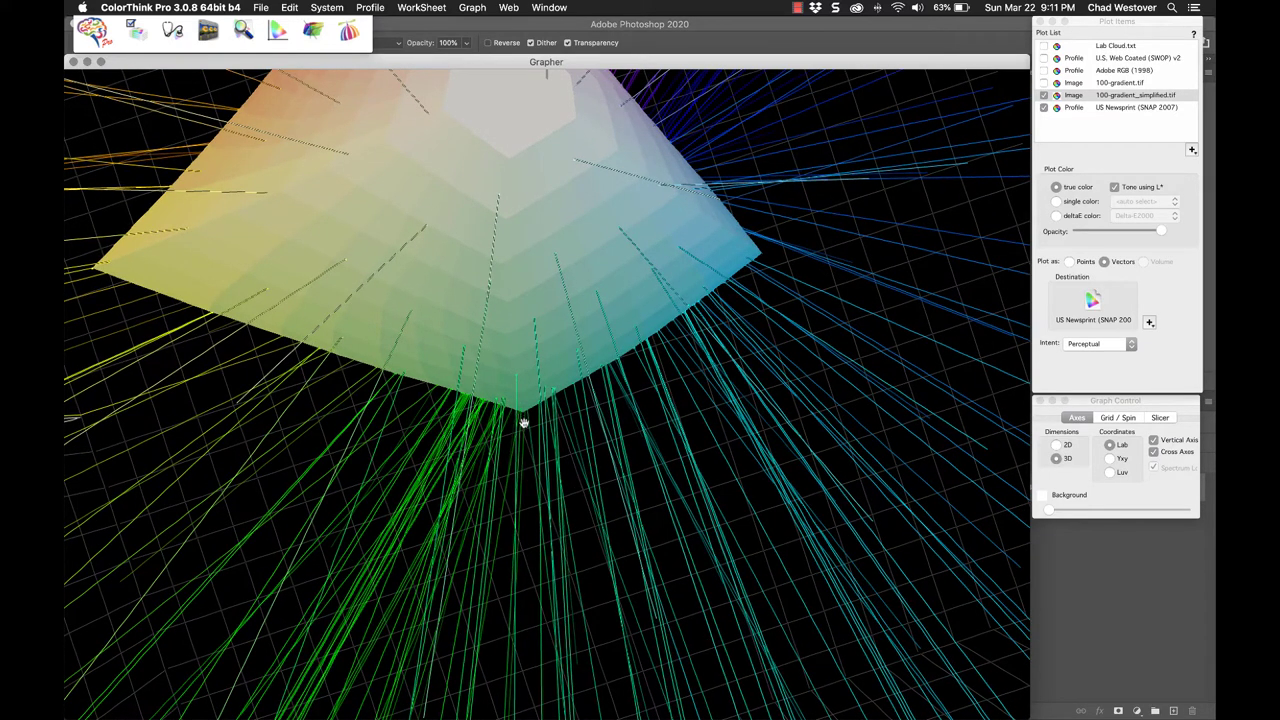
Step: Try the Saturation rendering intent for the vectors, and set it to Abs. Colorimetric for comparison
left_click(1106, 344)
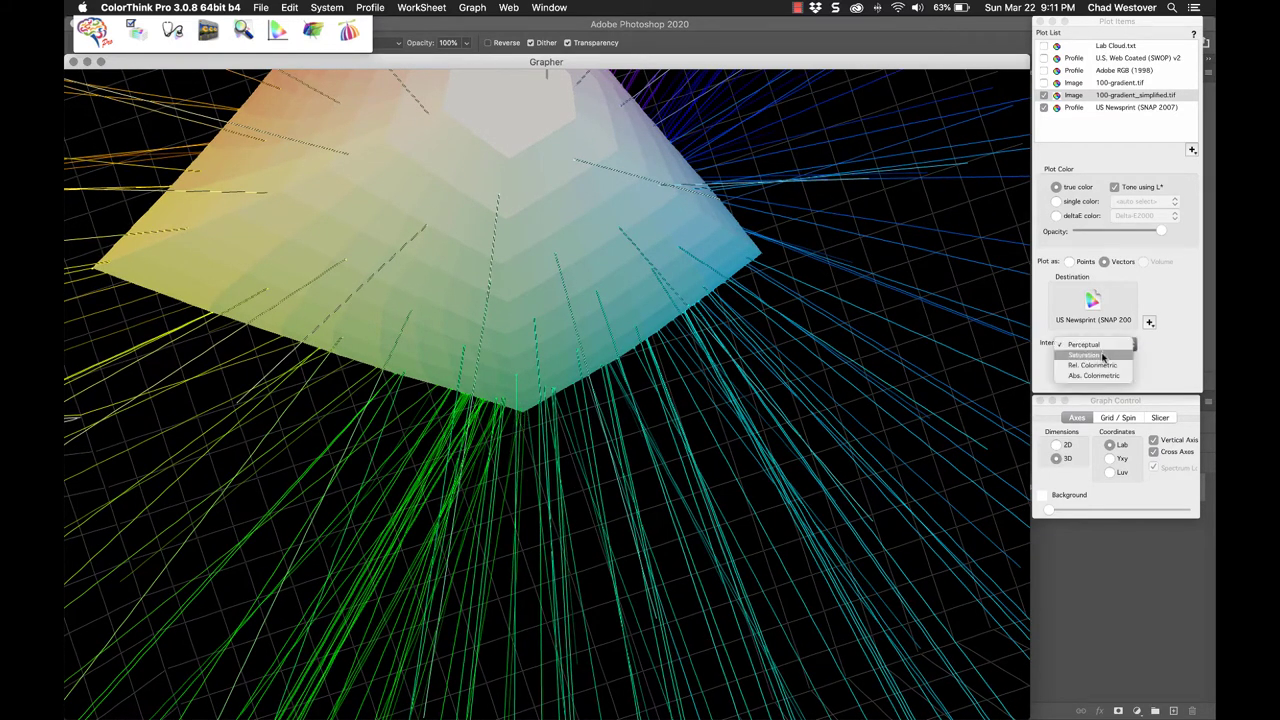
left_click(1103, 355)
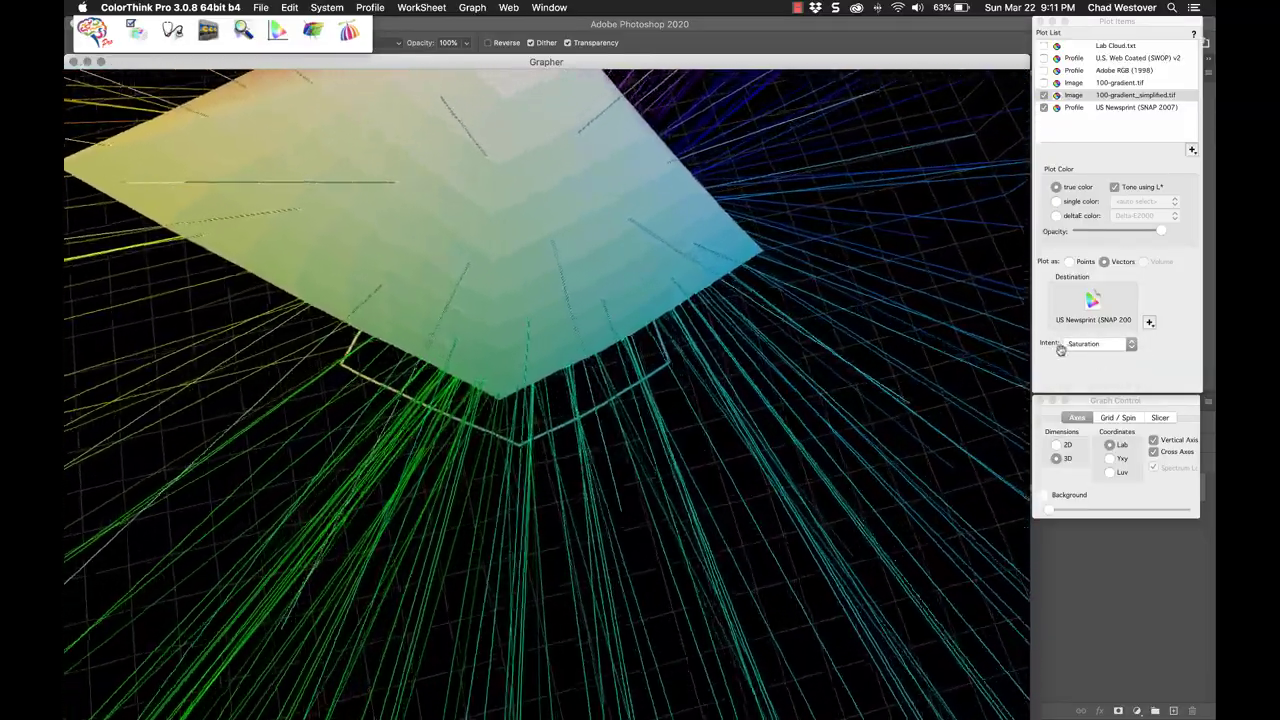
left_click(1090, 342)
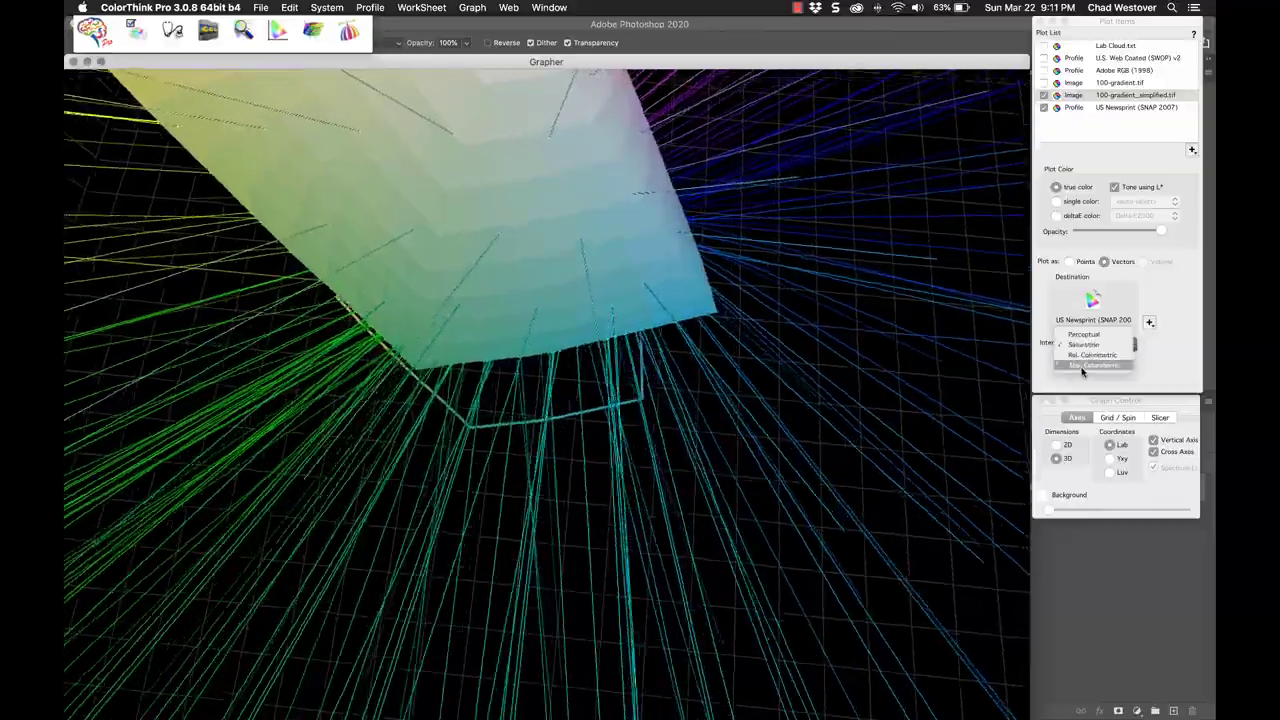
left_click(1092, 365)
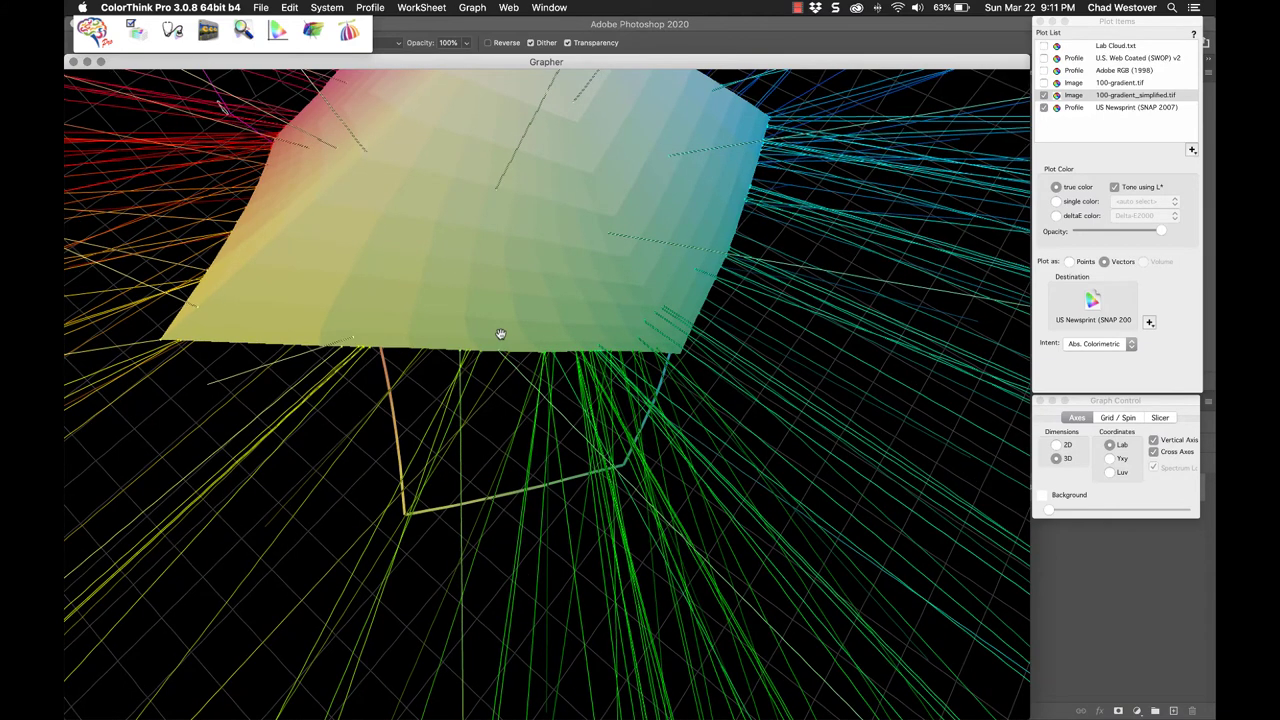
left_click(1126, 344)
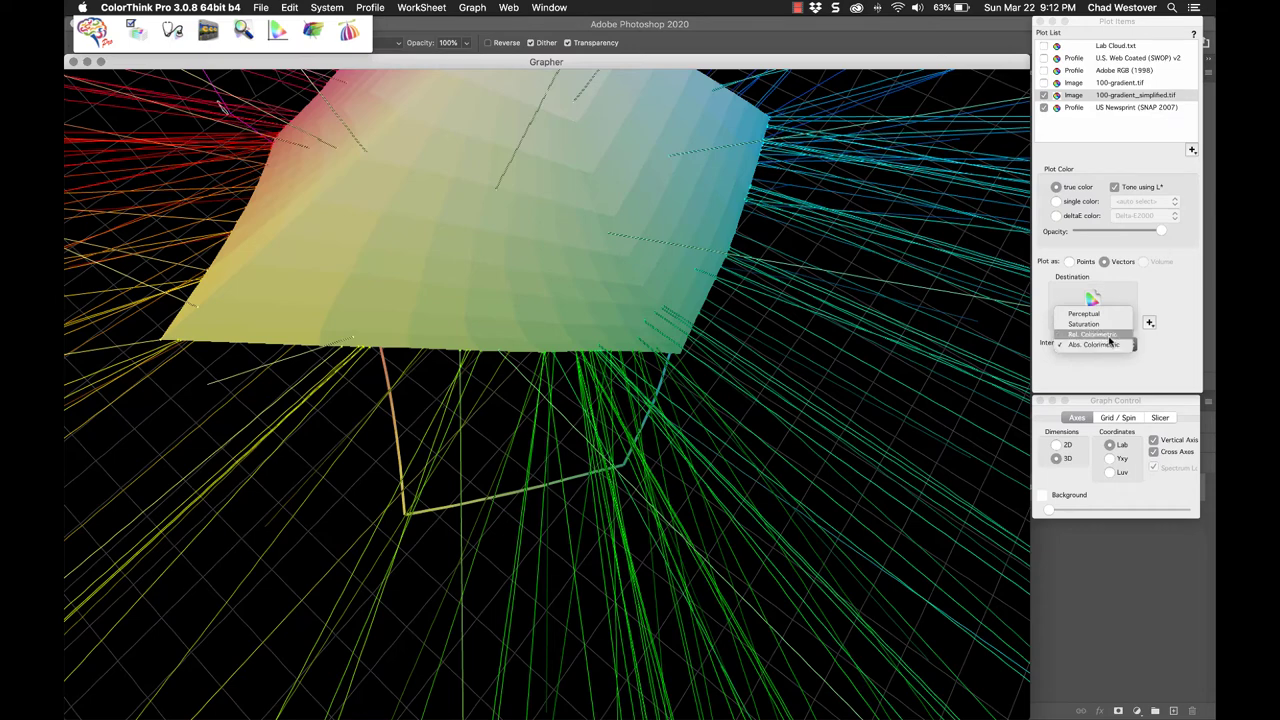
left_click(1123, 384)
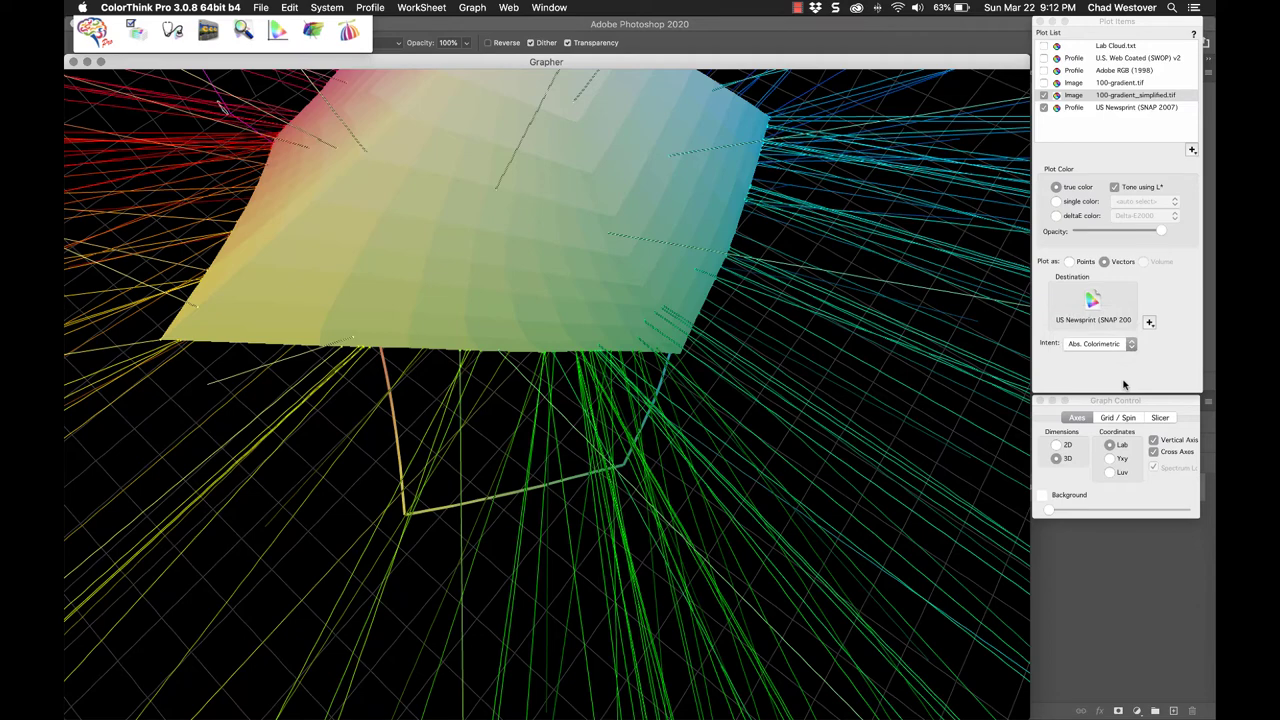
Step: Switch to Photoshop, bring the 100-gradient.tif document forward with the Move tool active, and show the Info panel
key("cmd+Tab")
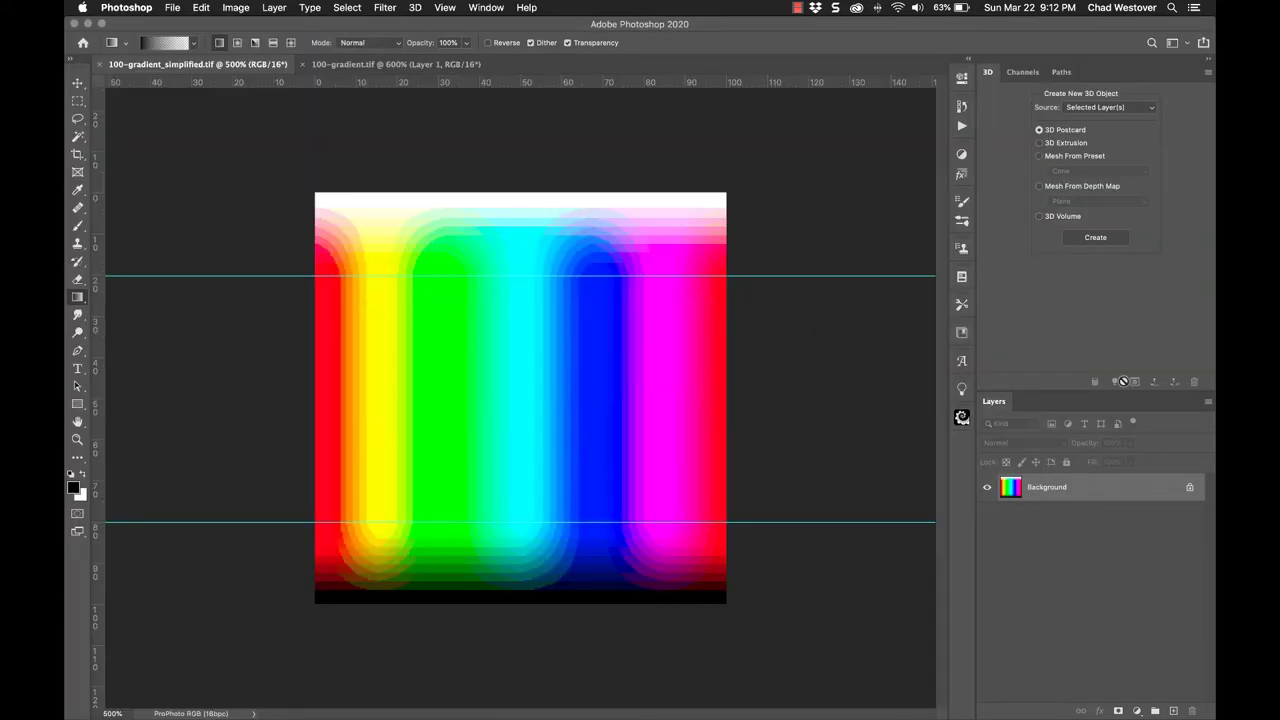
left_click(421, 62)
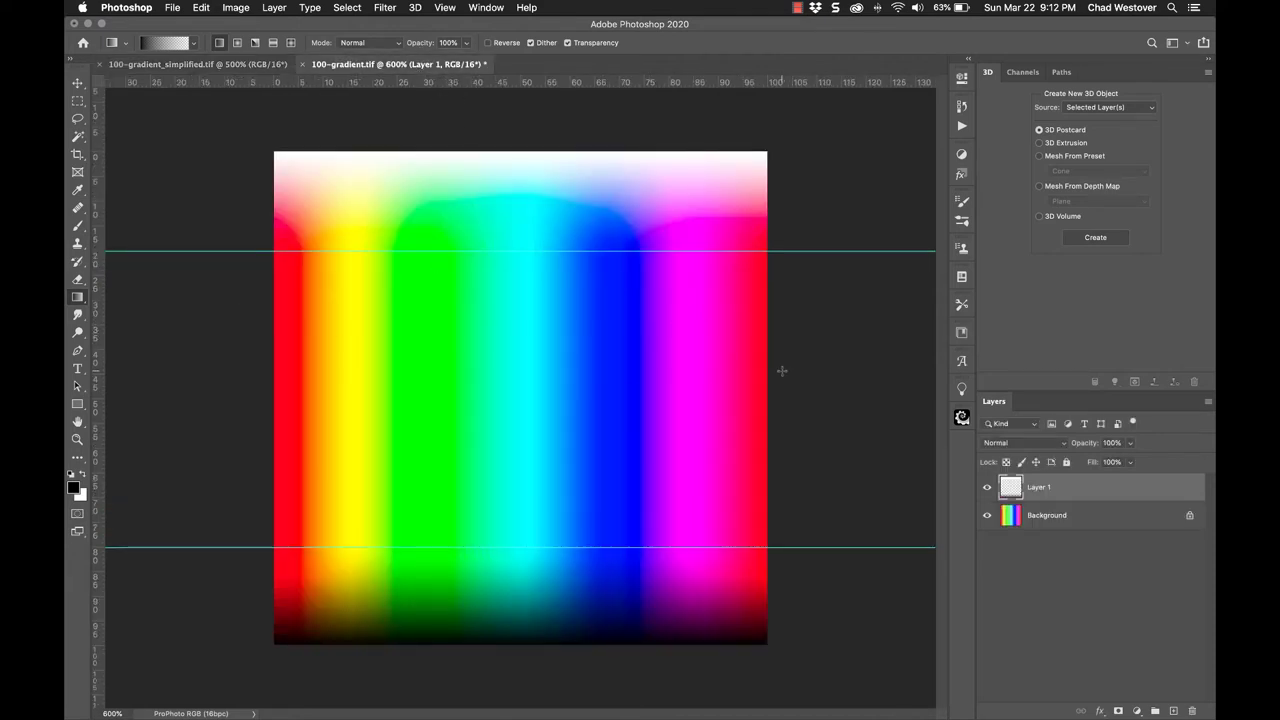
key("v")
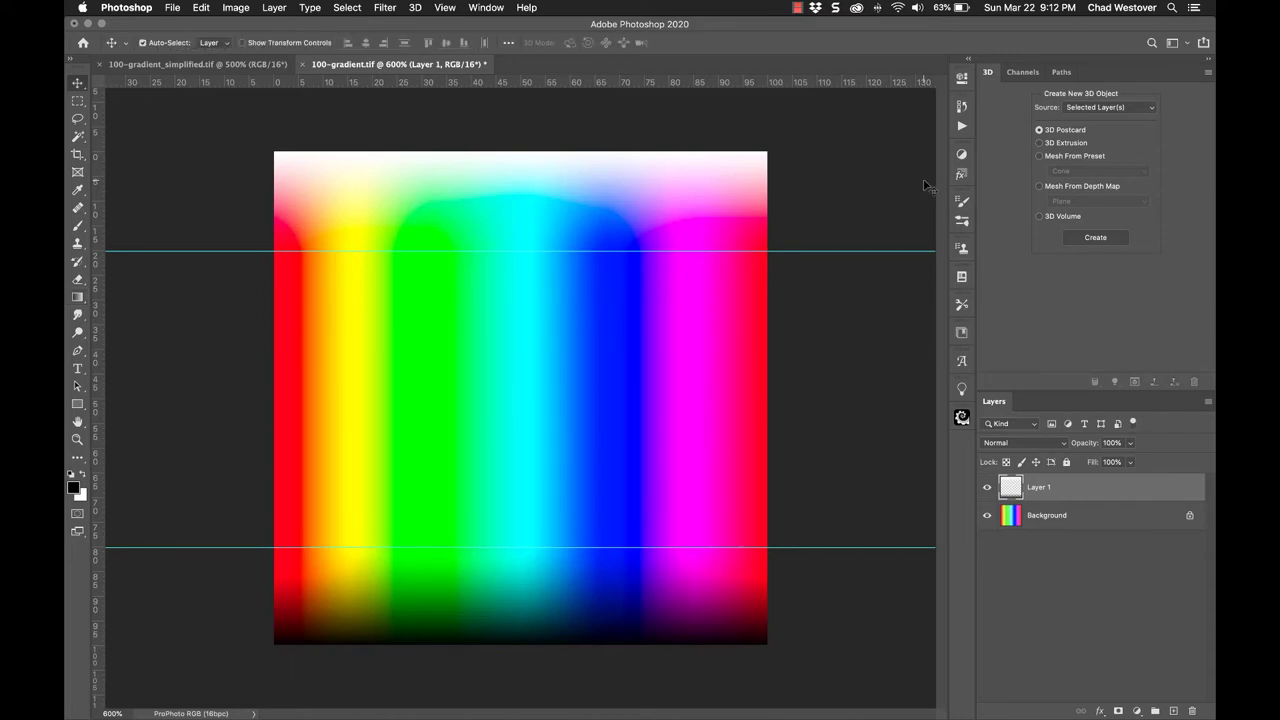
left_click(962, 80)
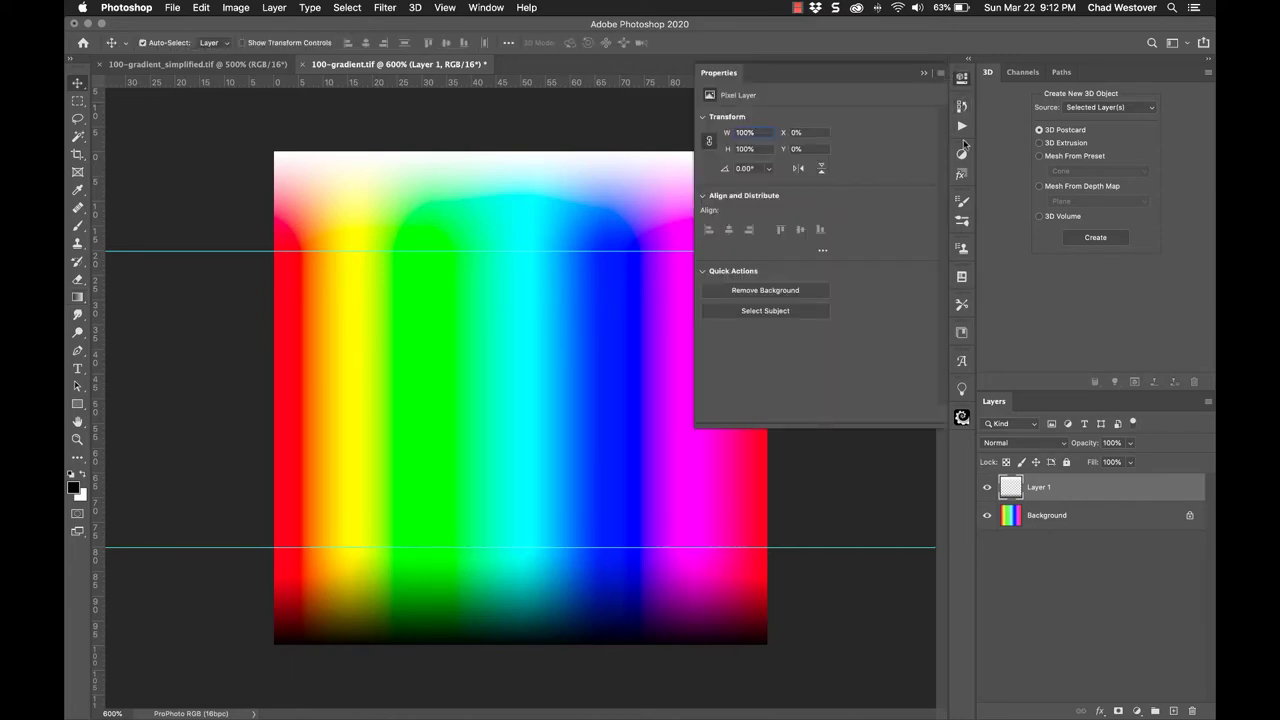
left_click(447, 10)
mouse_move(491, 10)
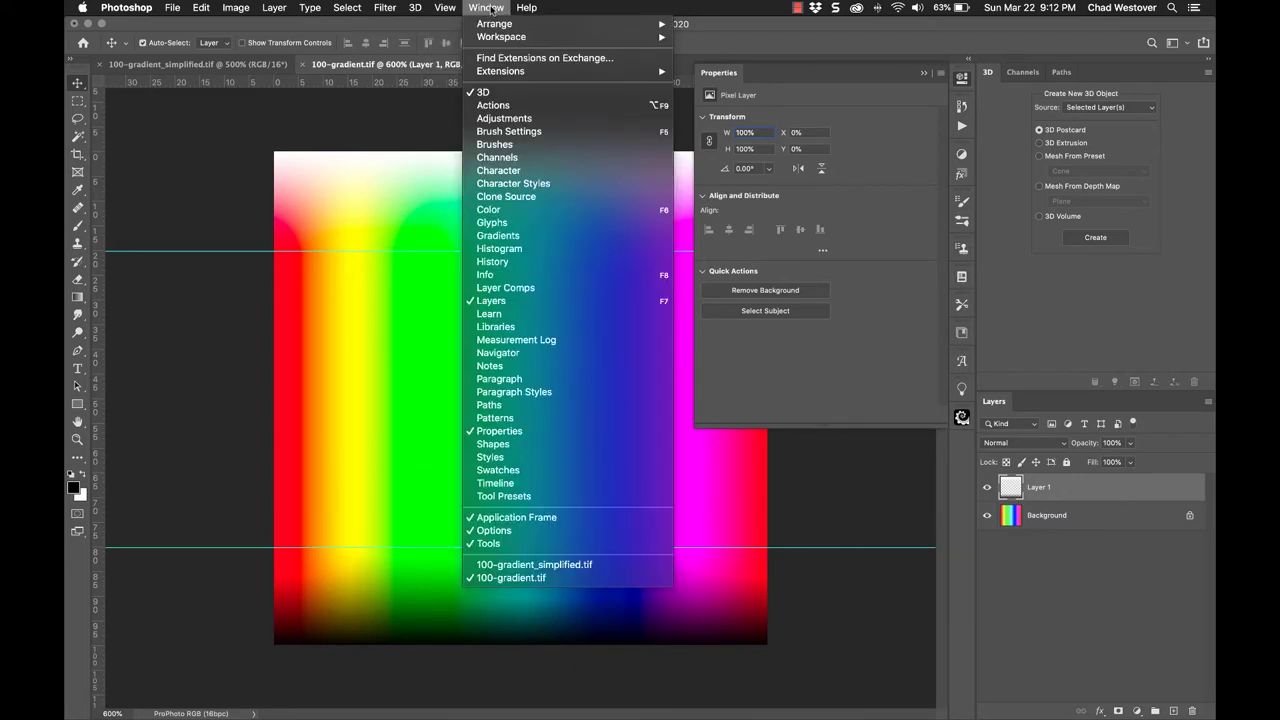
left_click(498, 275)
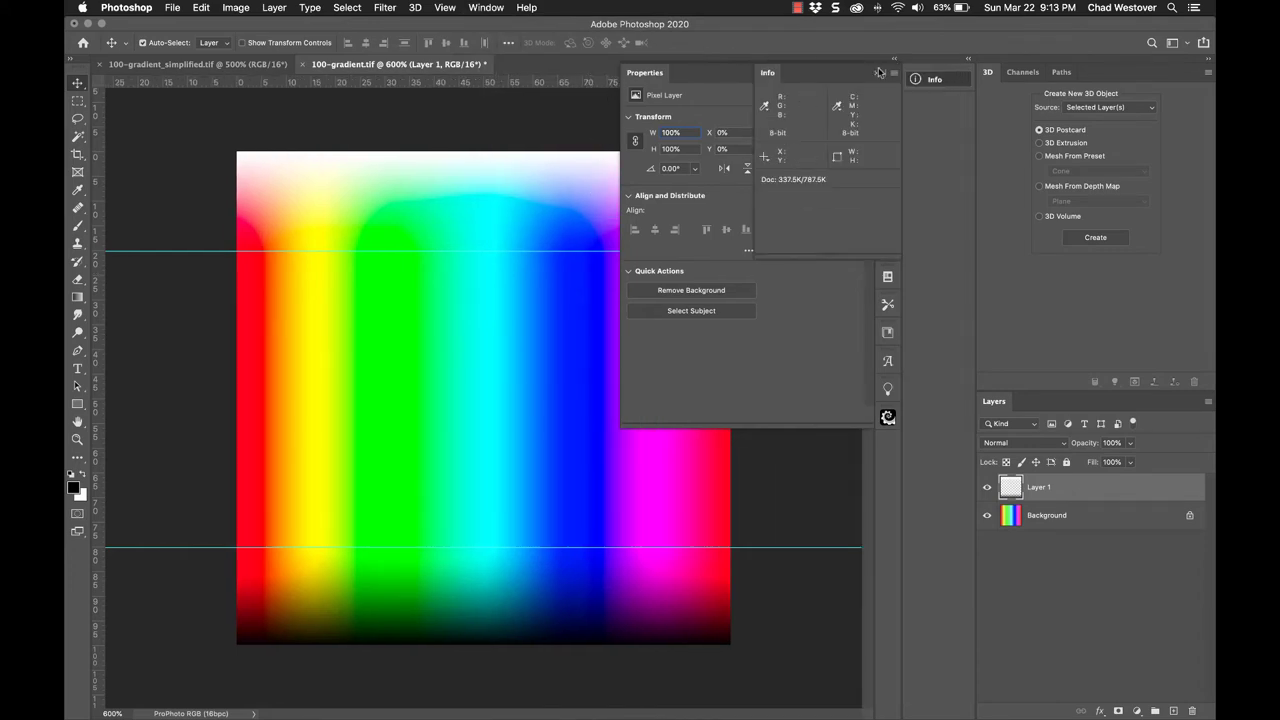
Step: Float the Info panel beside the gradient and collapse the Properties panel to uncover the canvas
left_click_drag(856, 74, 855, 120)
left_click(921, 73)
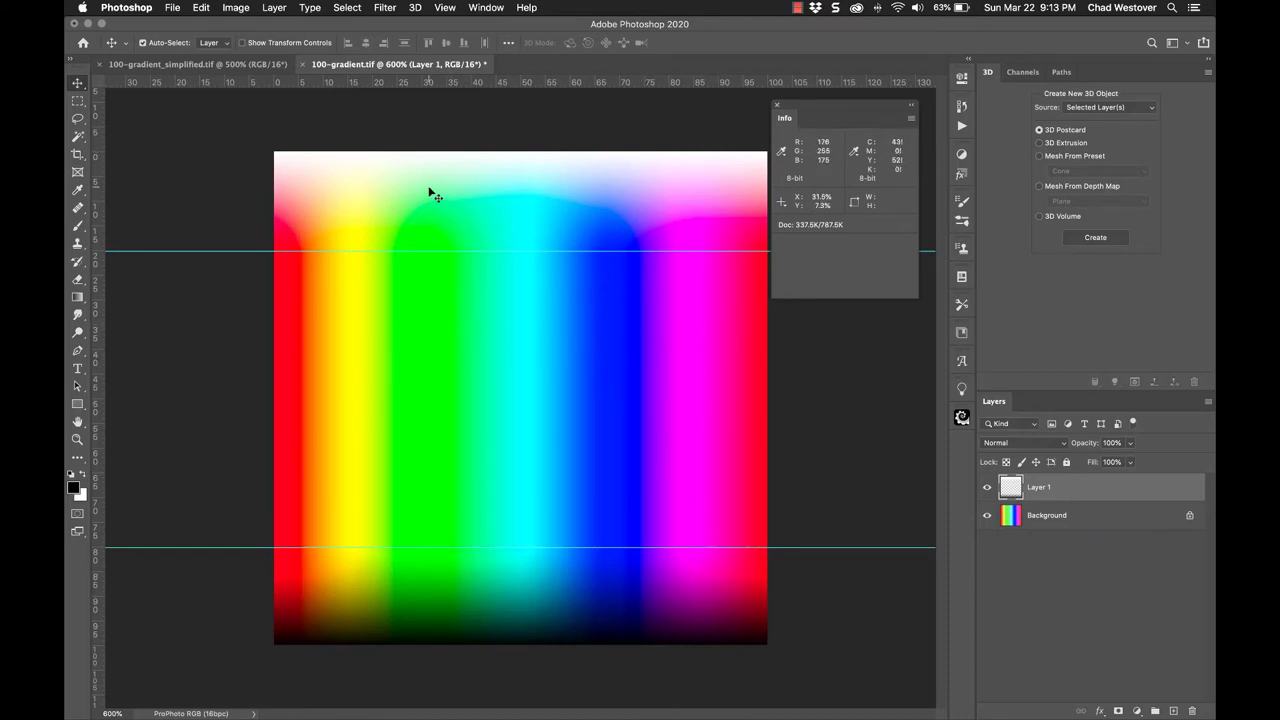
Step: Open Convert to Profile for the gradient, keeping Working RGB - sRGB IEC61966-2.1 as the destination profile
left_click(202, 8)
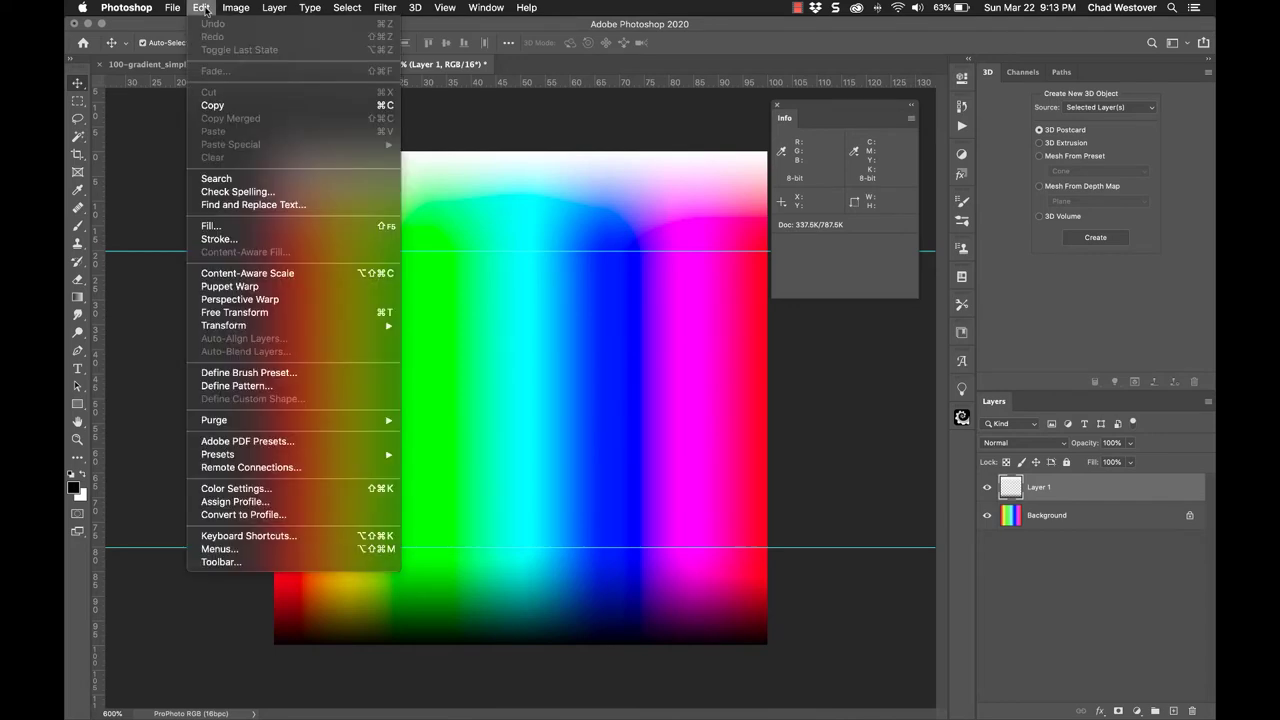
left_click(240, 515)
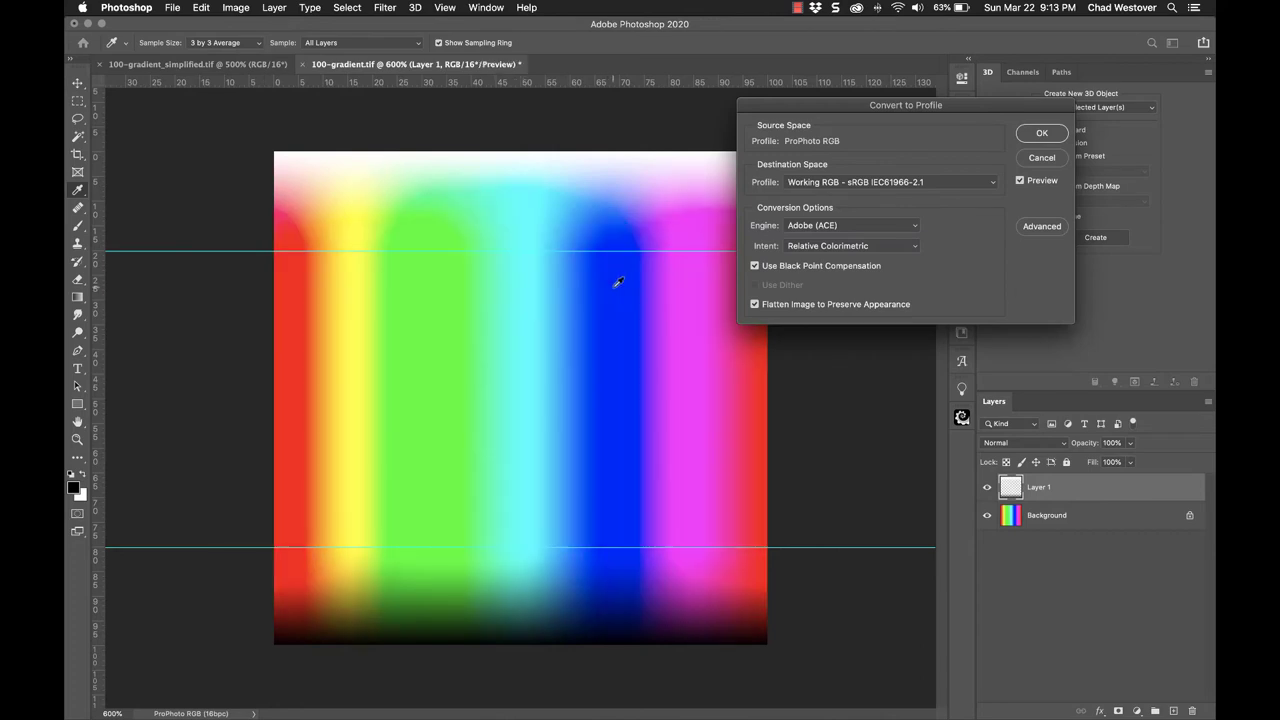
left_click(855, 184)
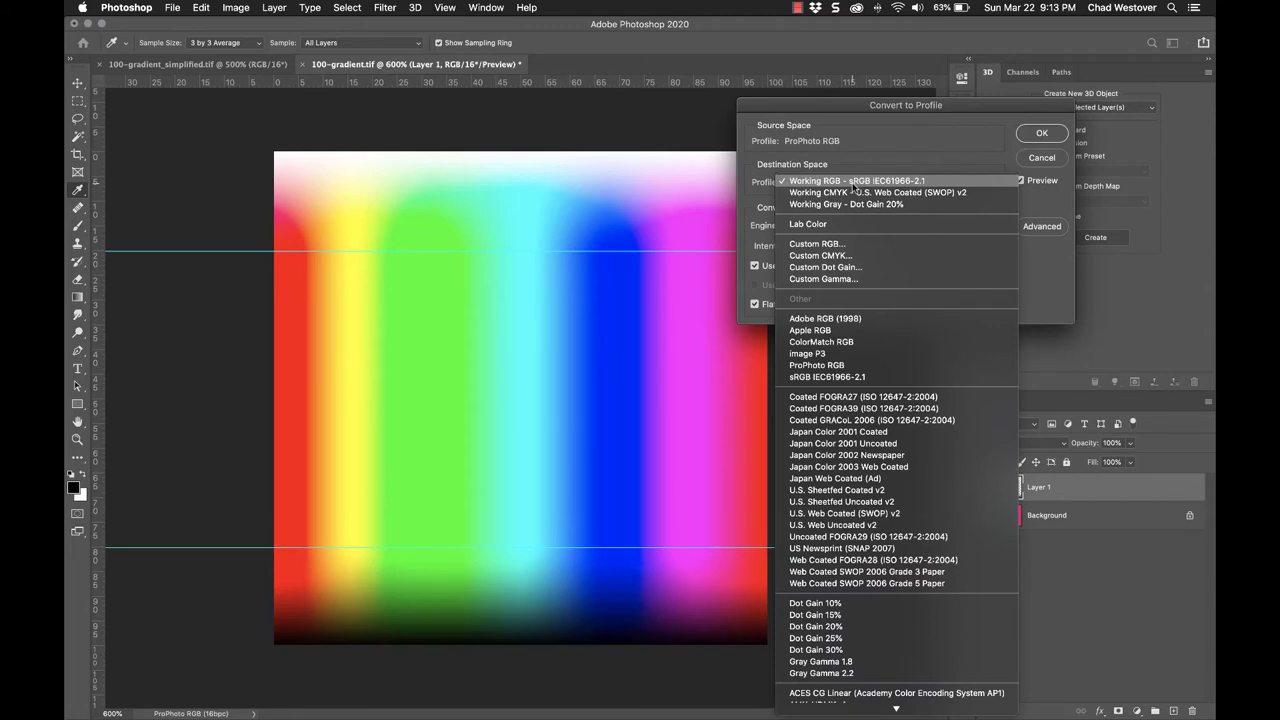
left_click(855, 184)
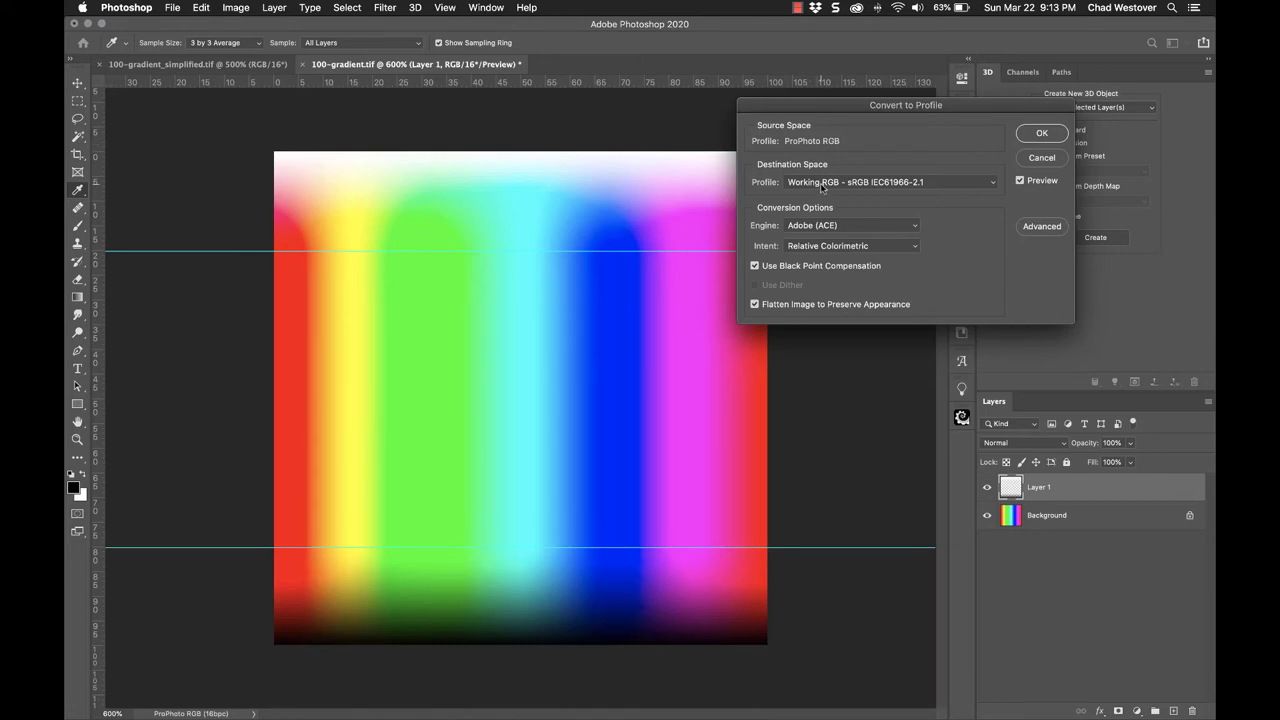
Step: Compare the original ProPhoto RGB gradient with its sRGB conversion by switching the preview off and on repeatedly
left_click(1019, 181)
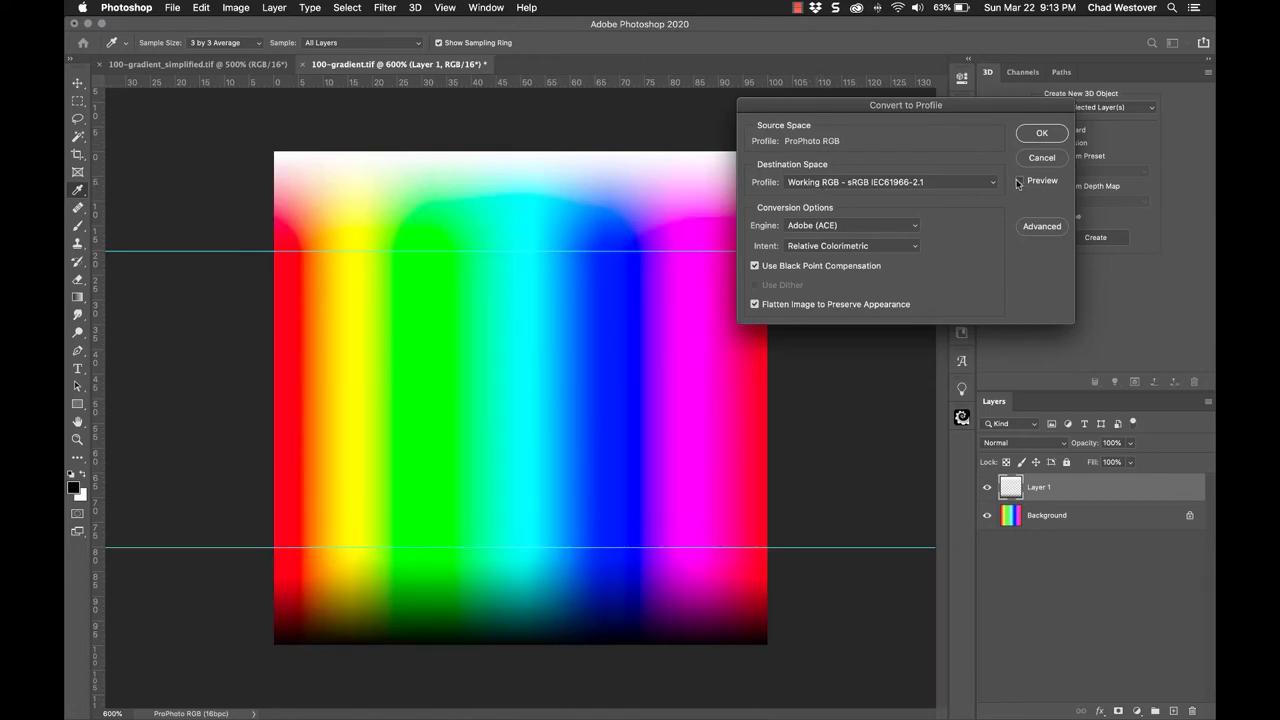
left_click(1019, 181)
left_click(1019, 181)
left_click(1019, 181)
left_click(1019, 181)
left_click(1019, 181)
left_click(1019, 181)
left_click(1019, 181)
left_click(1019, 181)
left_click(1019, 181)
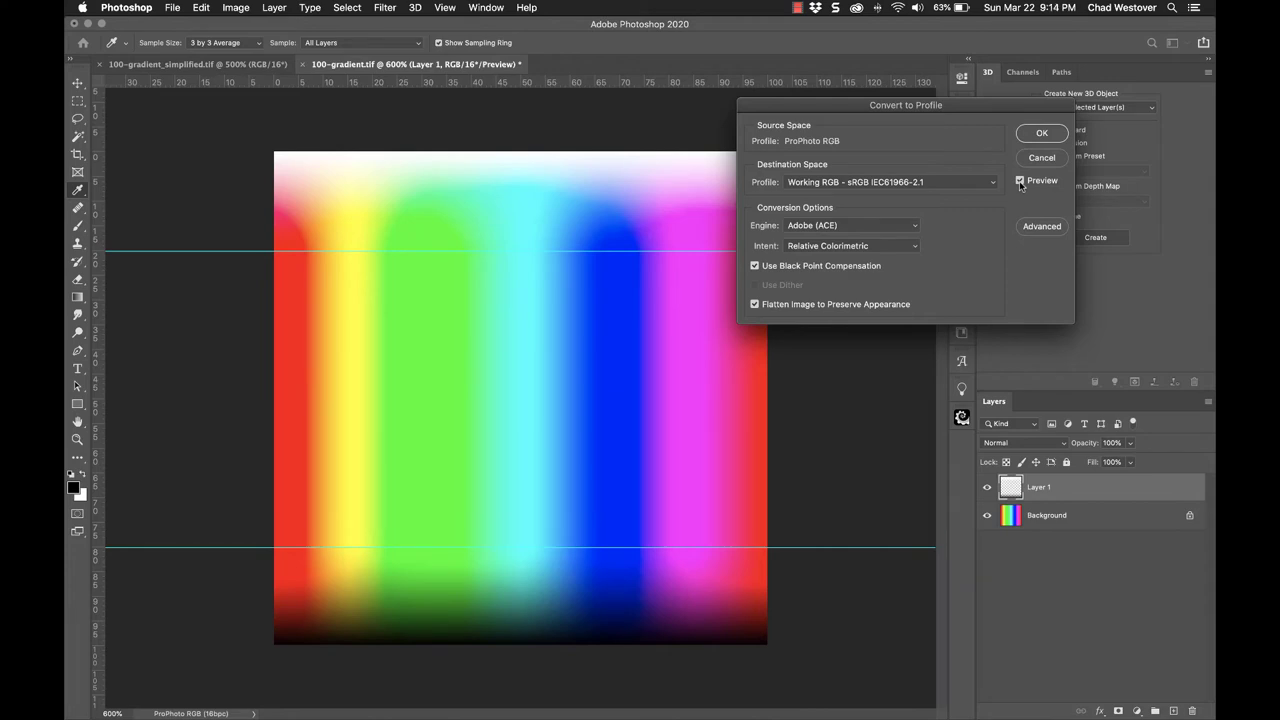
left_click(1020, 181)
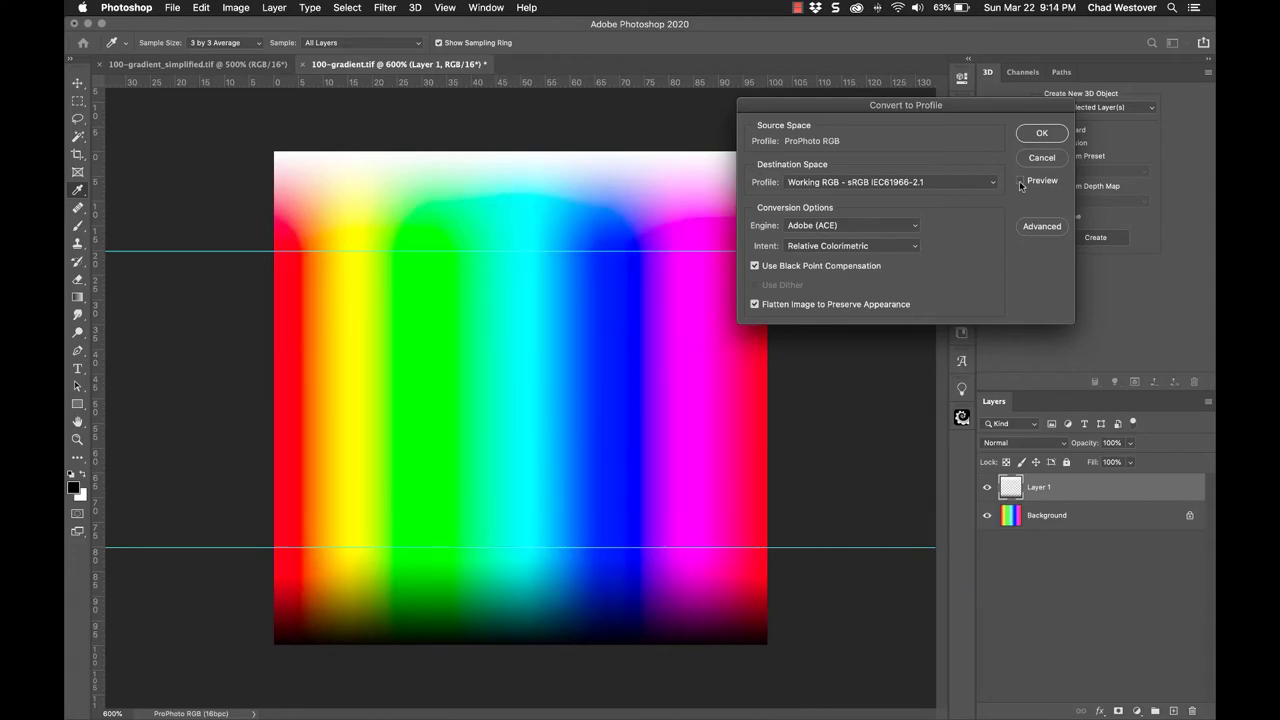
left_click(1020, 181)
left_click(1020, 181)
left_click(1020, 181)
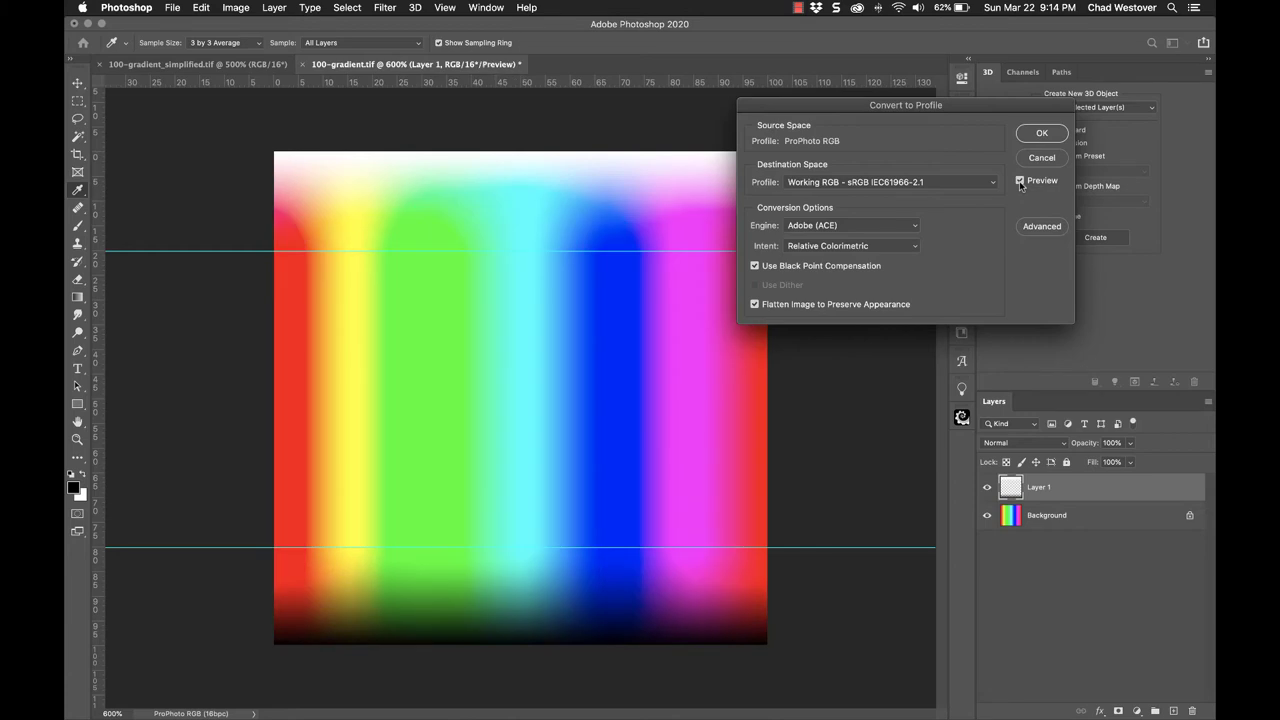
Step: Set the destination profile to Working CMYK - U.S. Web Coated (SWOP) v2 and compare the preview with the original
left_click(825, 184)
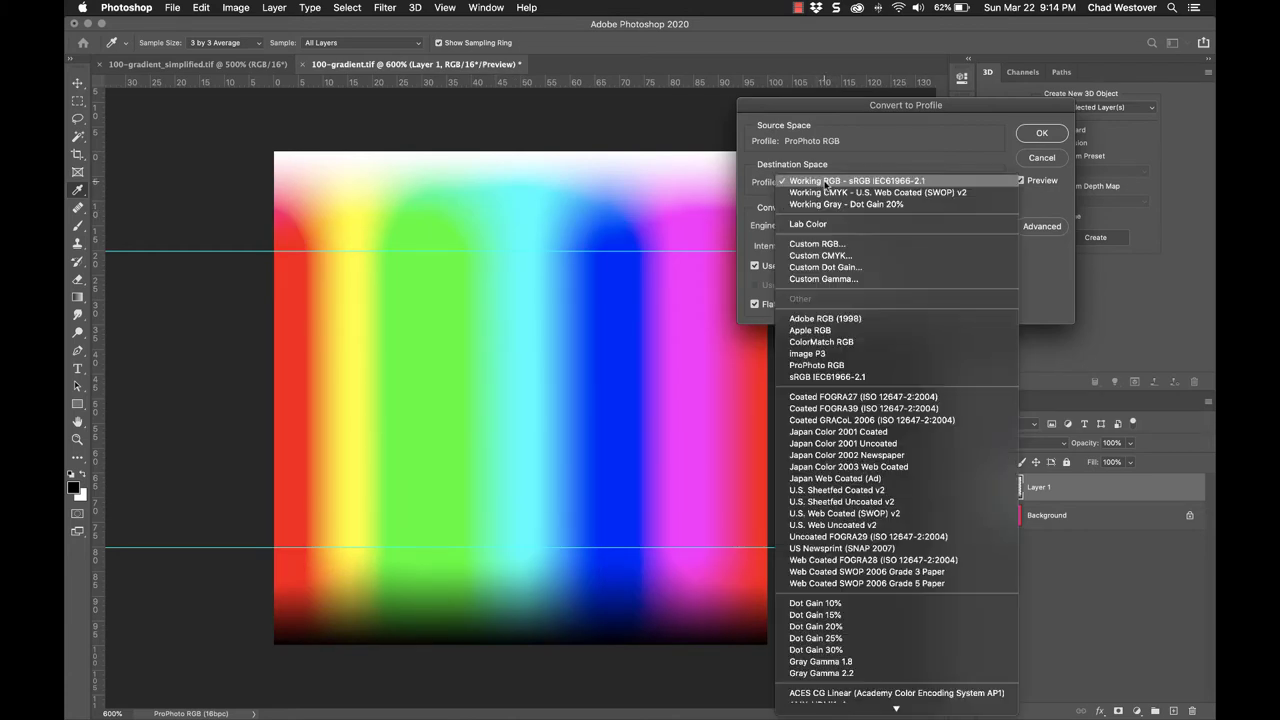
left_click(916, 192)
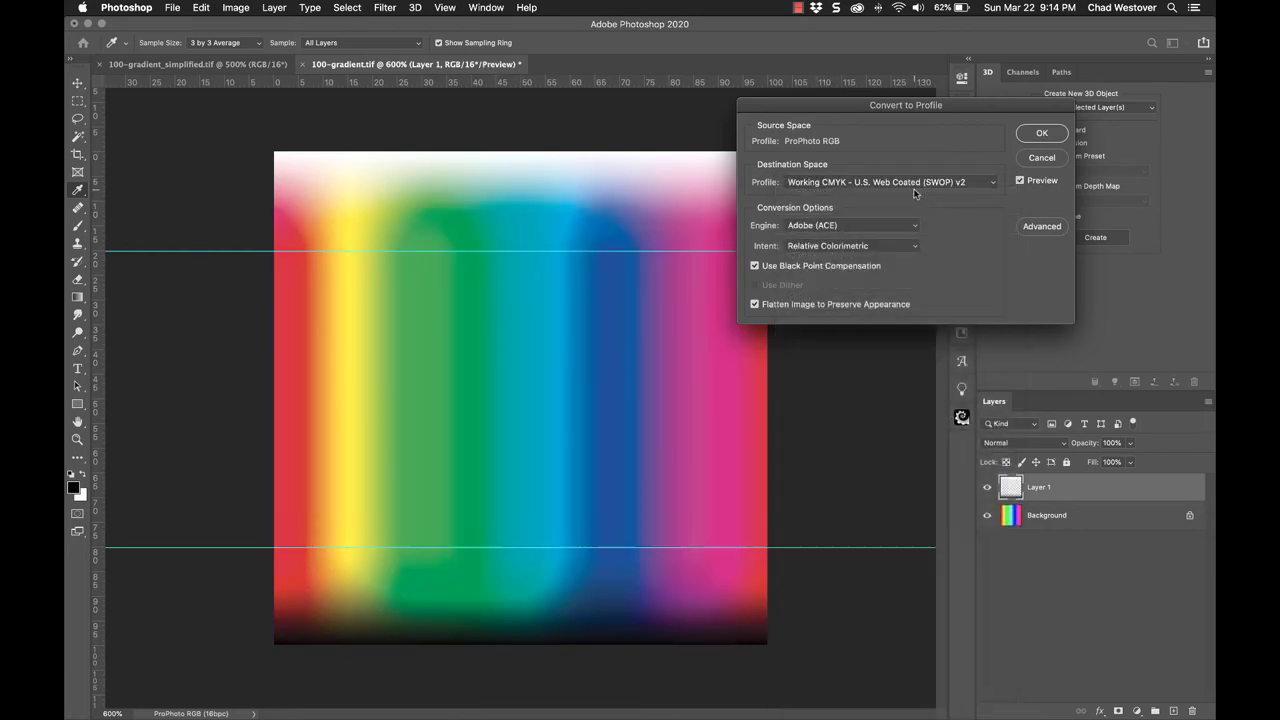
left_click(1019, 182)
left_click(1019, 182)
left_click(1019, 182)
left_click(1019, 182)
left_click(1019, 182)
left_click(1019, 182)
left_click(1019, 182)
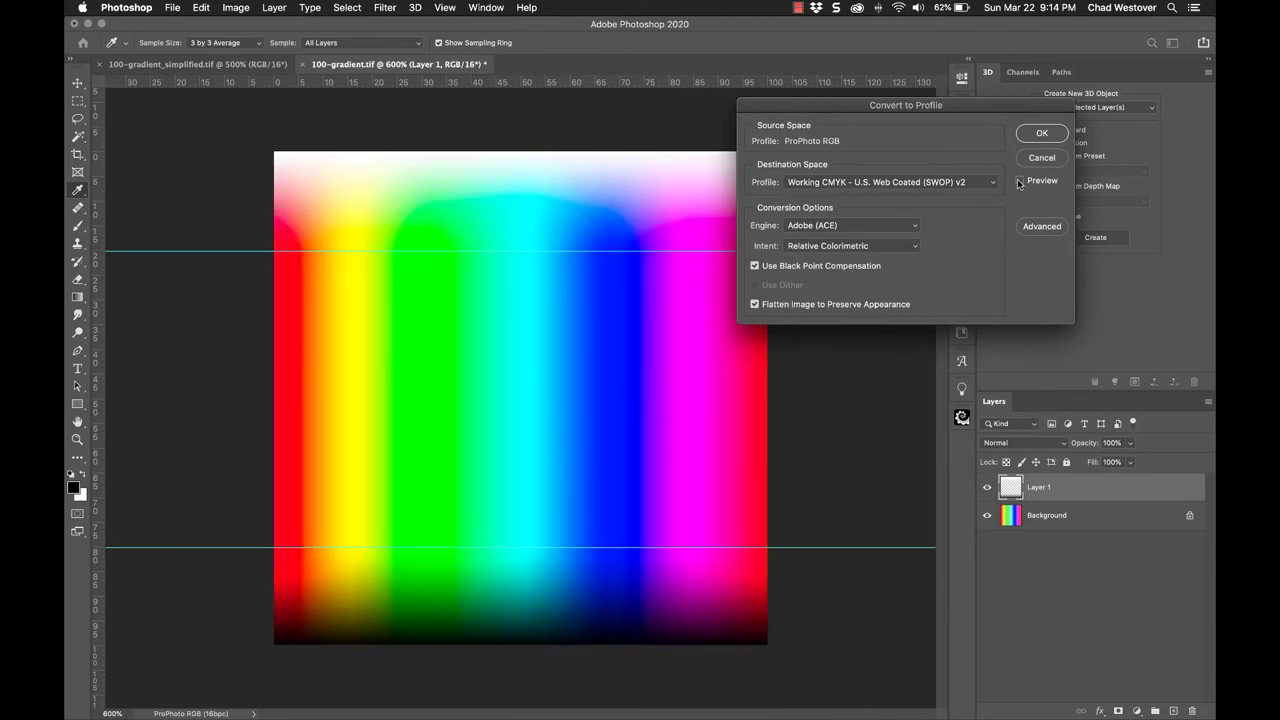
left_click(1019, 182)
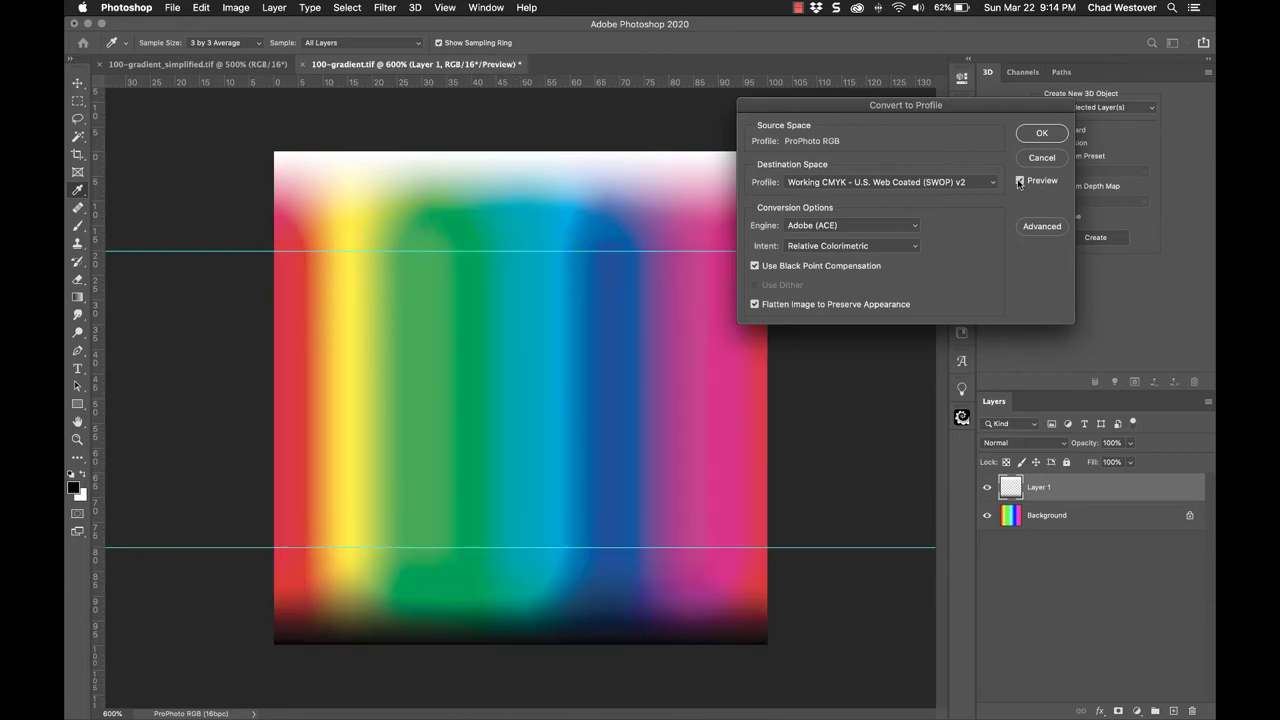
left_click(1019, 182)
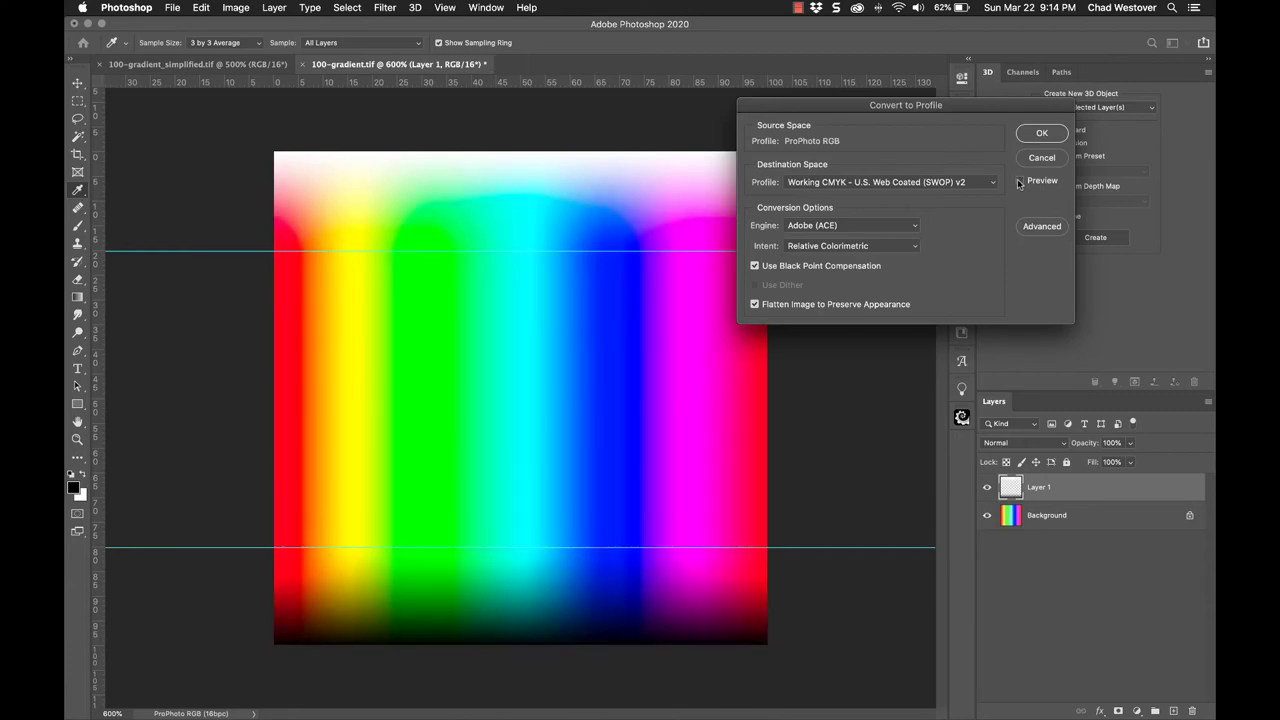
left_click(1019, 182)
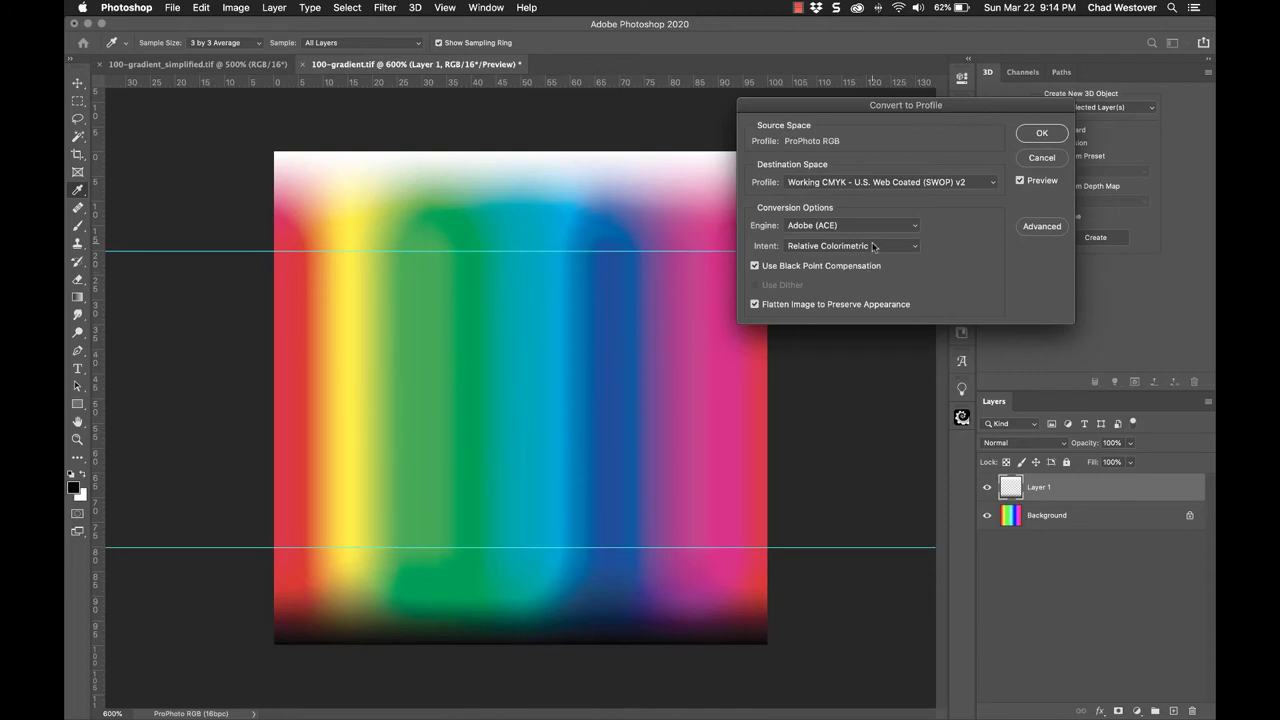
Step: Set the destination profile to US Newsprint (SNAP 2007) and preview it with the Perceptual intent
left_click(882, 185)
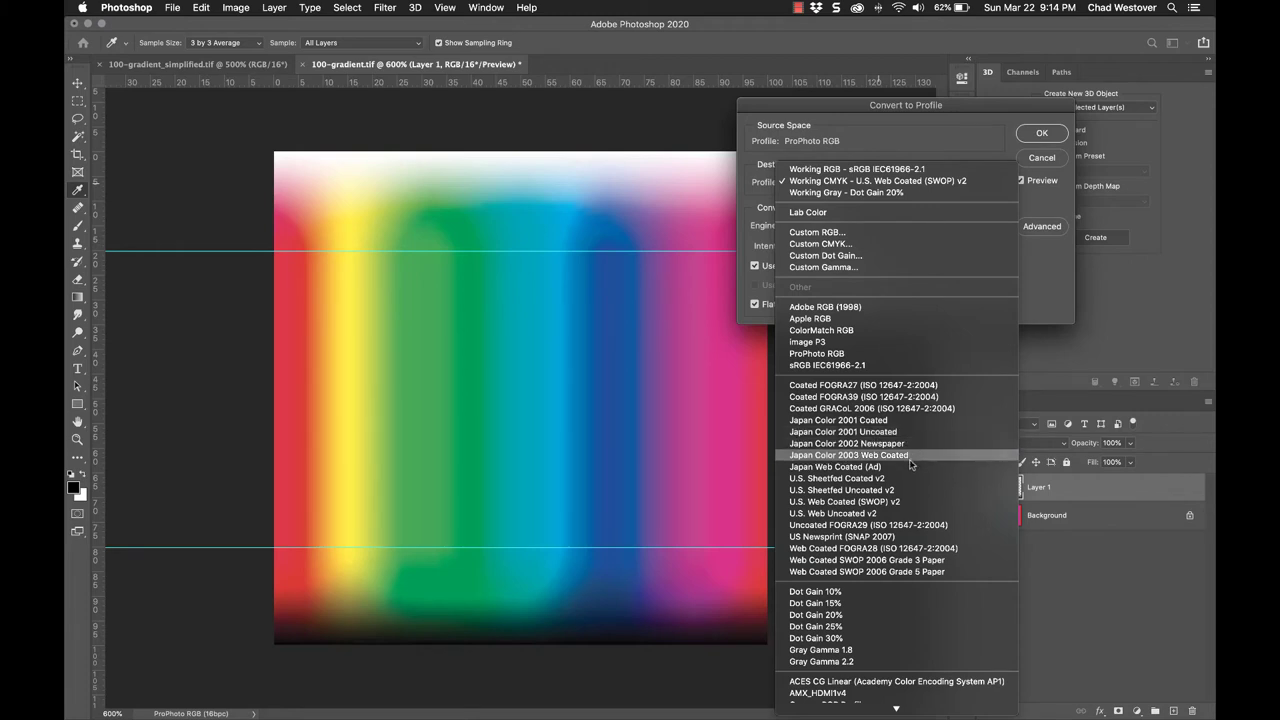
left_click(885, 537)
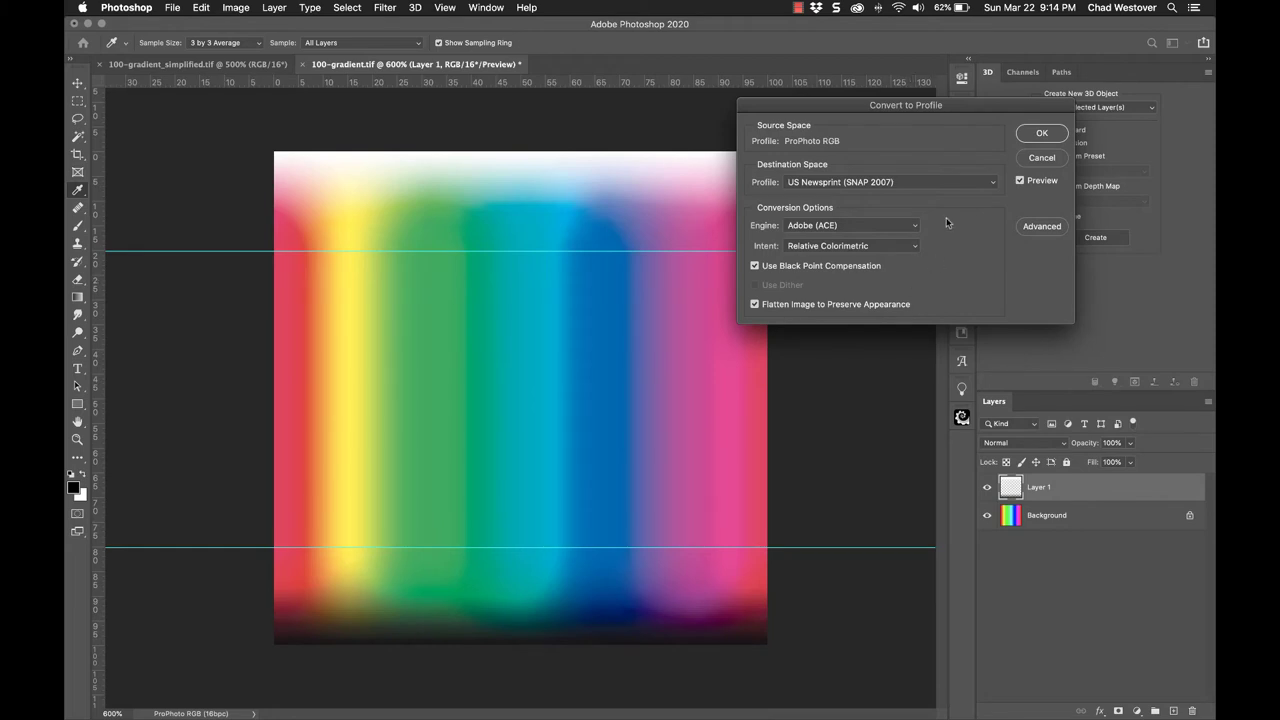
left_click(869, 247)
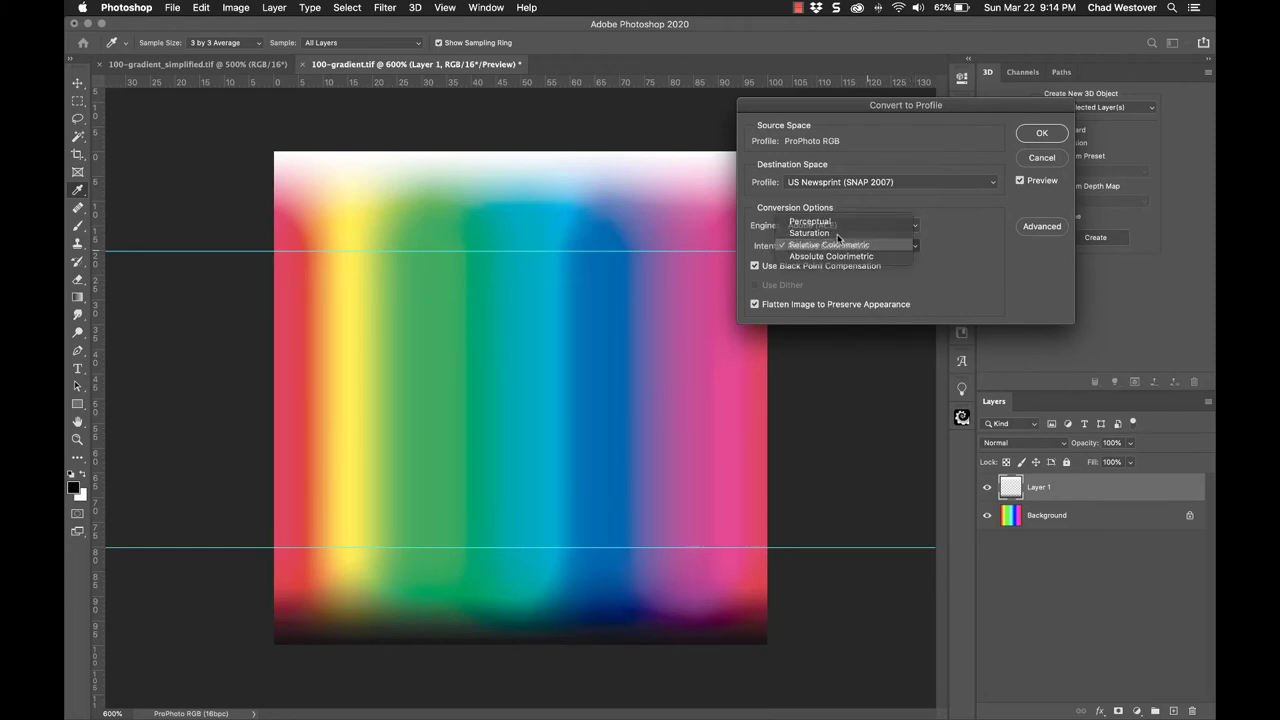
left_click(838, 247)
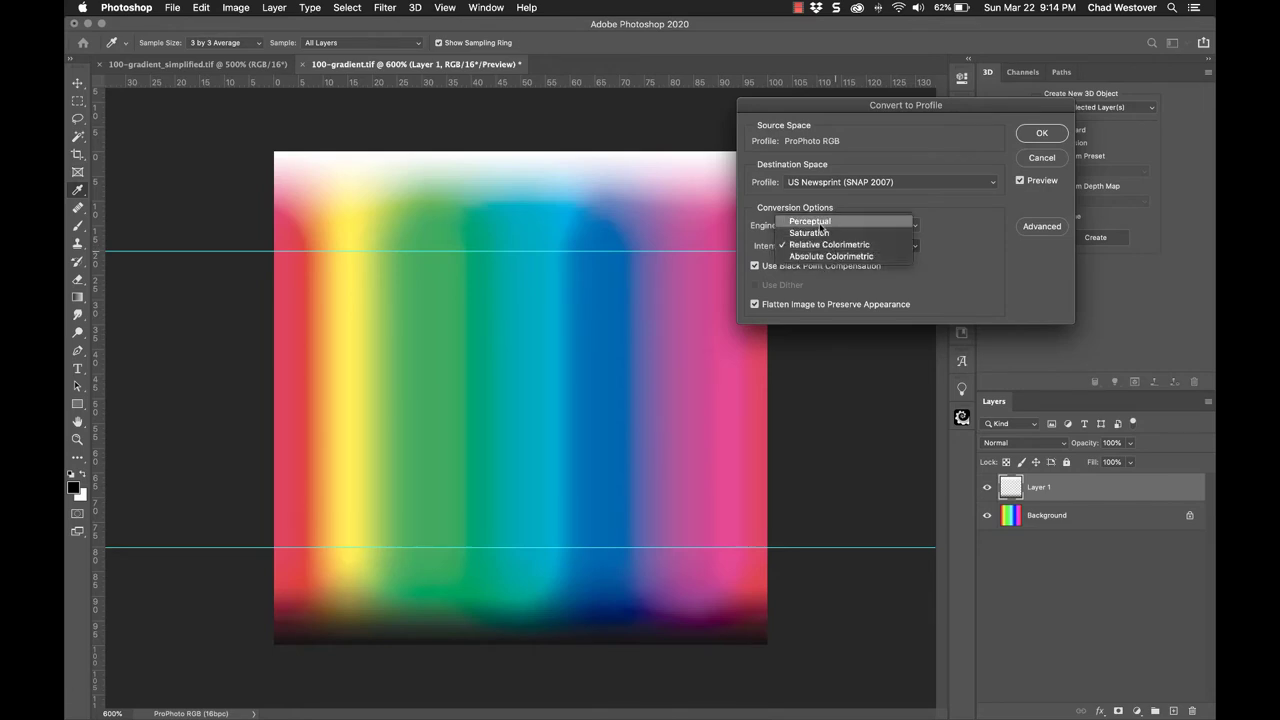
left_click(819, 223)
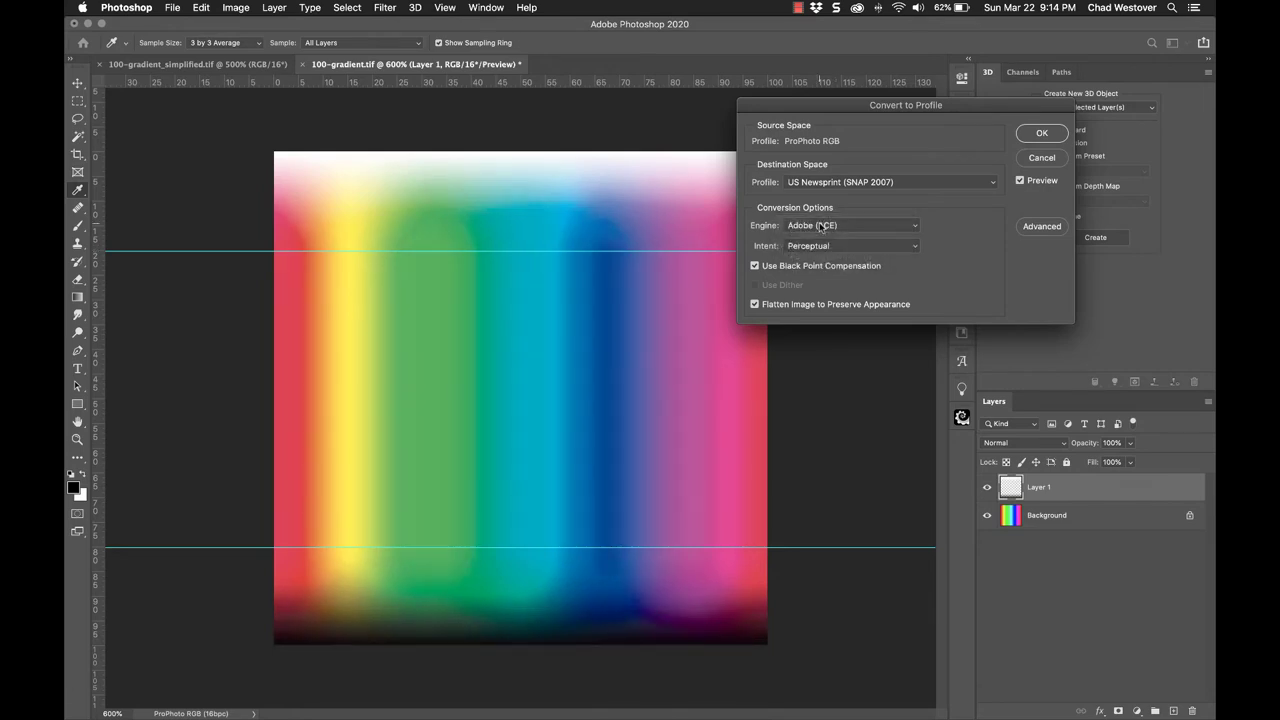
Step: Preview the newsprint conversion with the Saturation, Relative Colorimetric and Absolute Colorimetric intents in turn
left_click(822, 246)
left_click(818, 257)
left_click(820, 247)
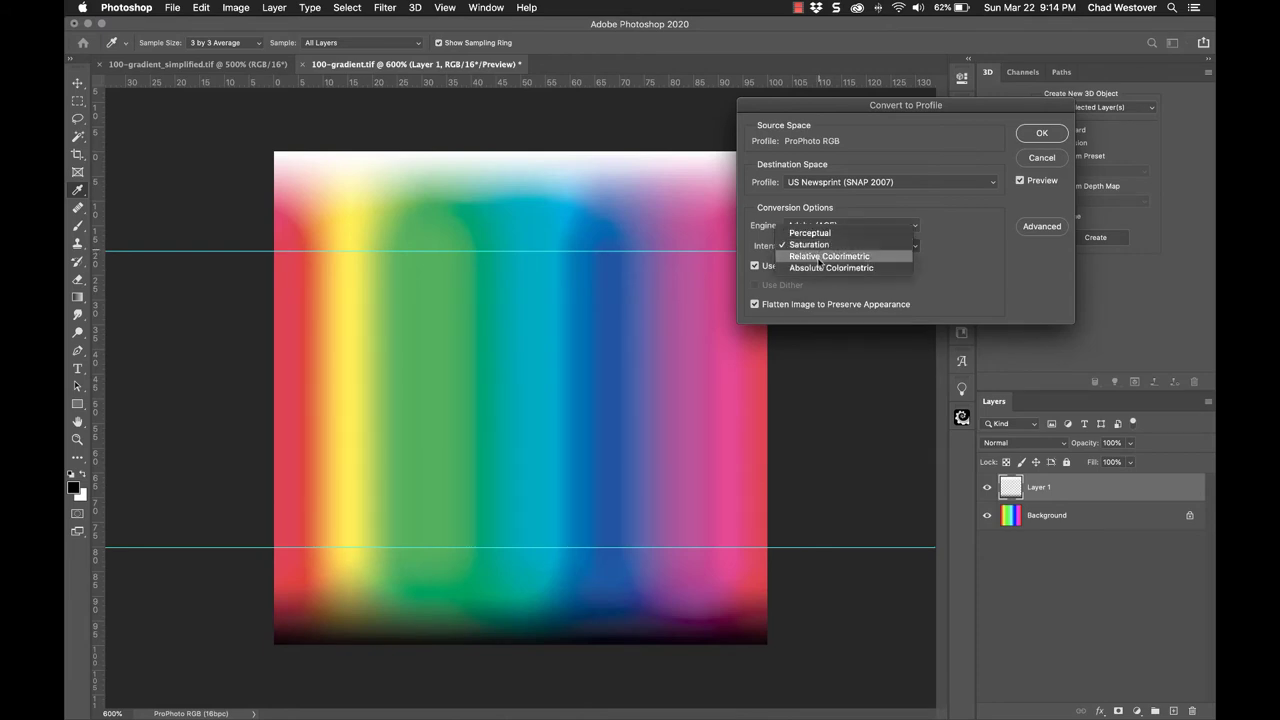
left_click(820, 258)
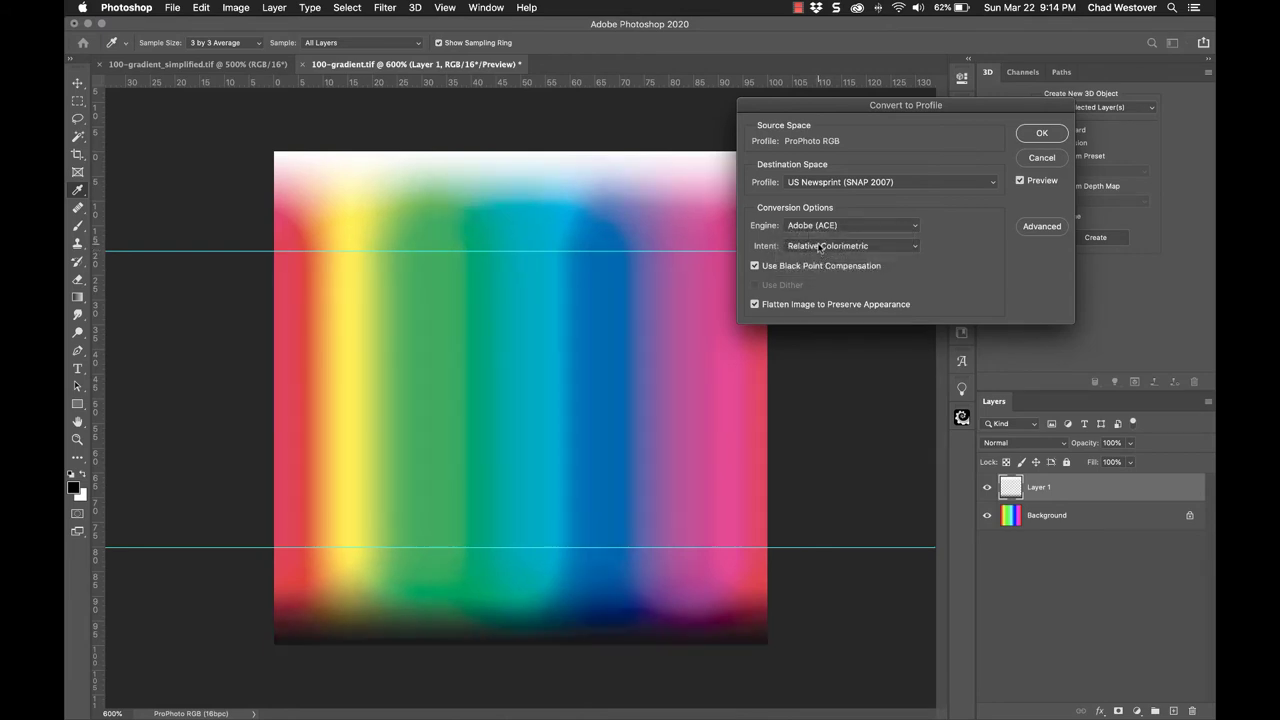
left_click(820, 247)
left_click(818, 260)
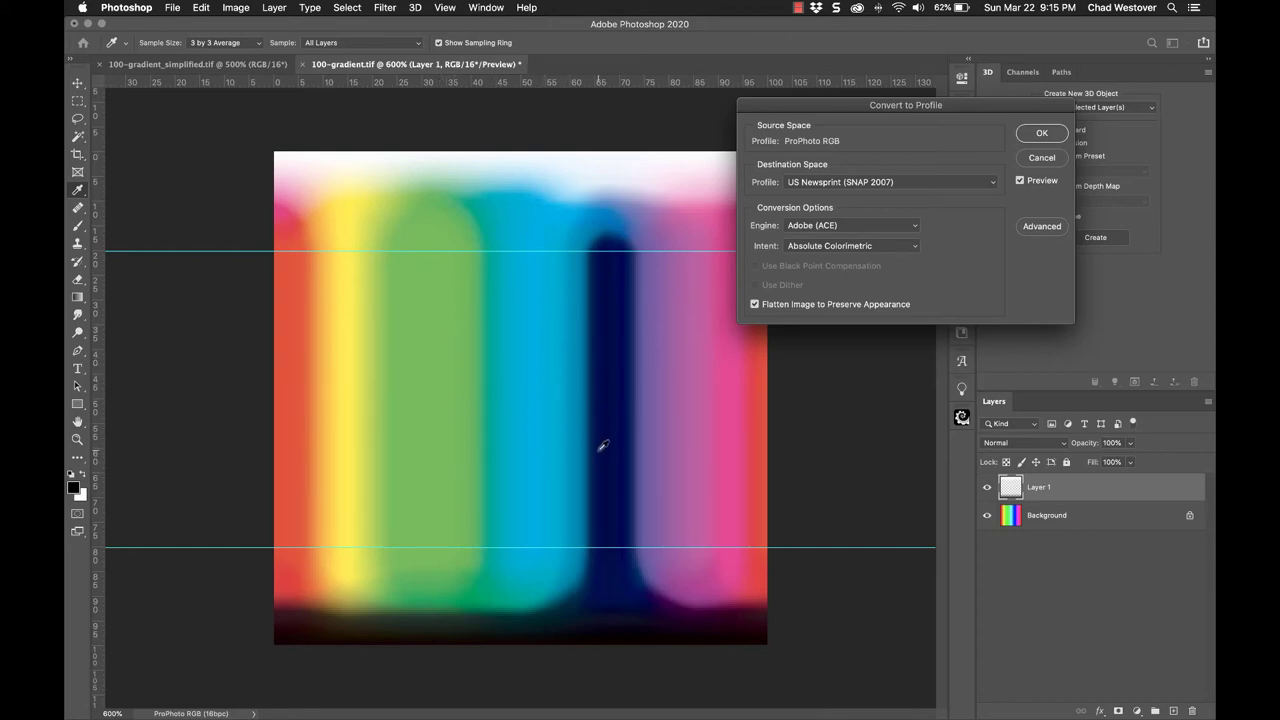
Step: Compare the blues in the newsprint preview under Relative Colorimetric and Saturation, and finish on the Perceptual intent
left_click(828, 248)
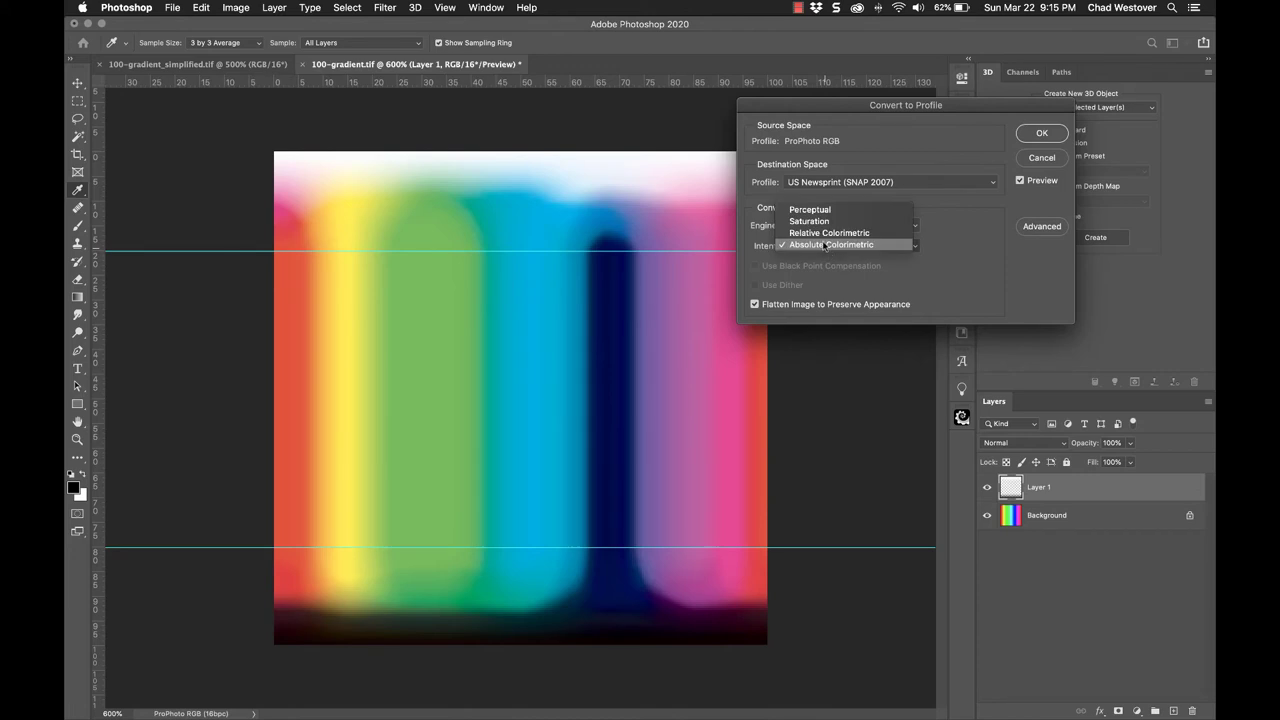
left_click(829, 233)
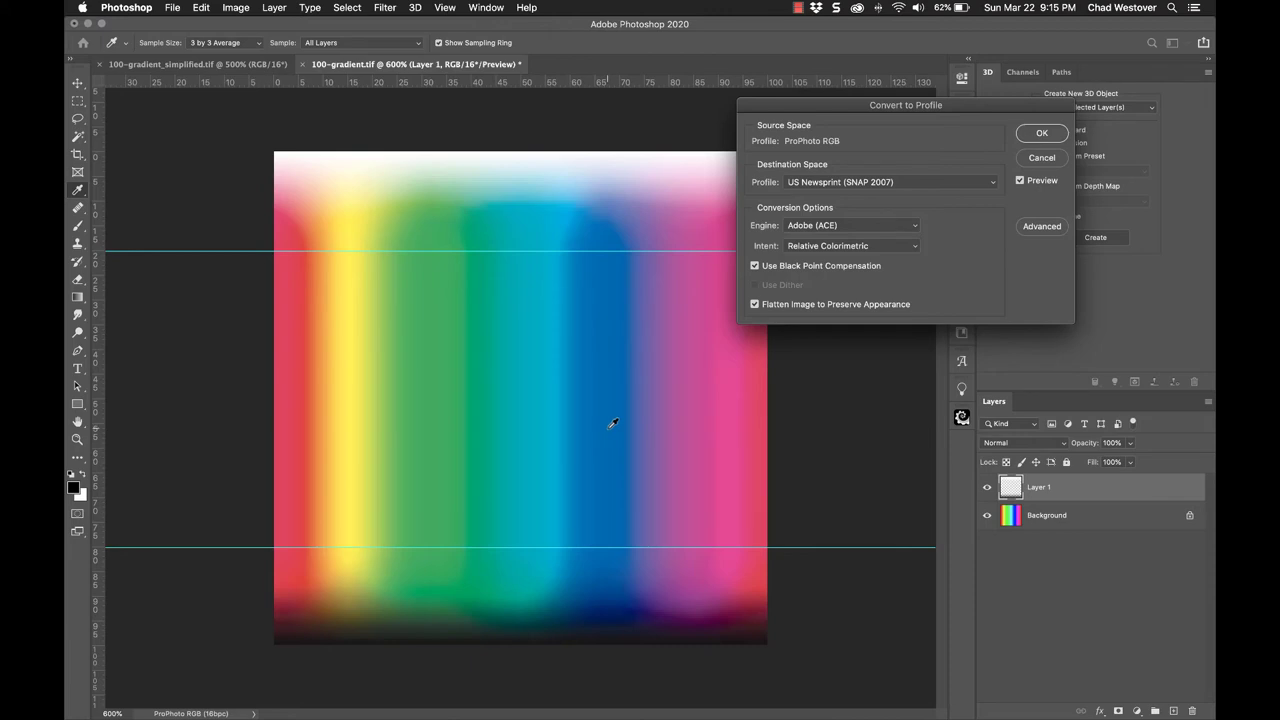
left_click(805, 246)
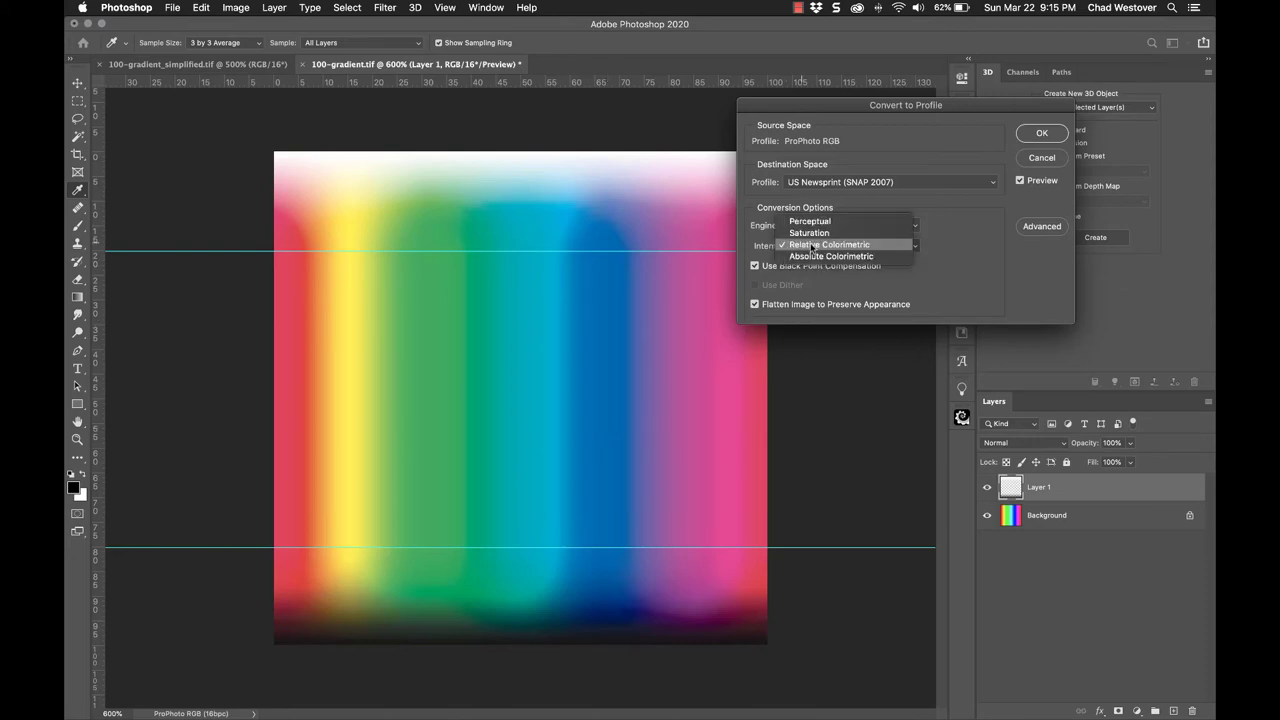
left_click(818, 235)
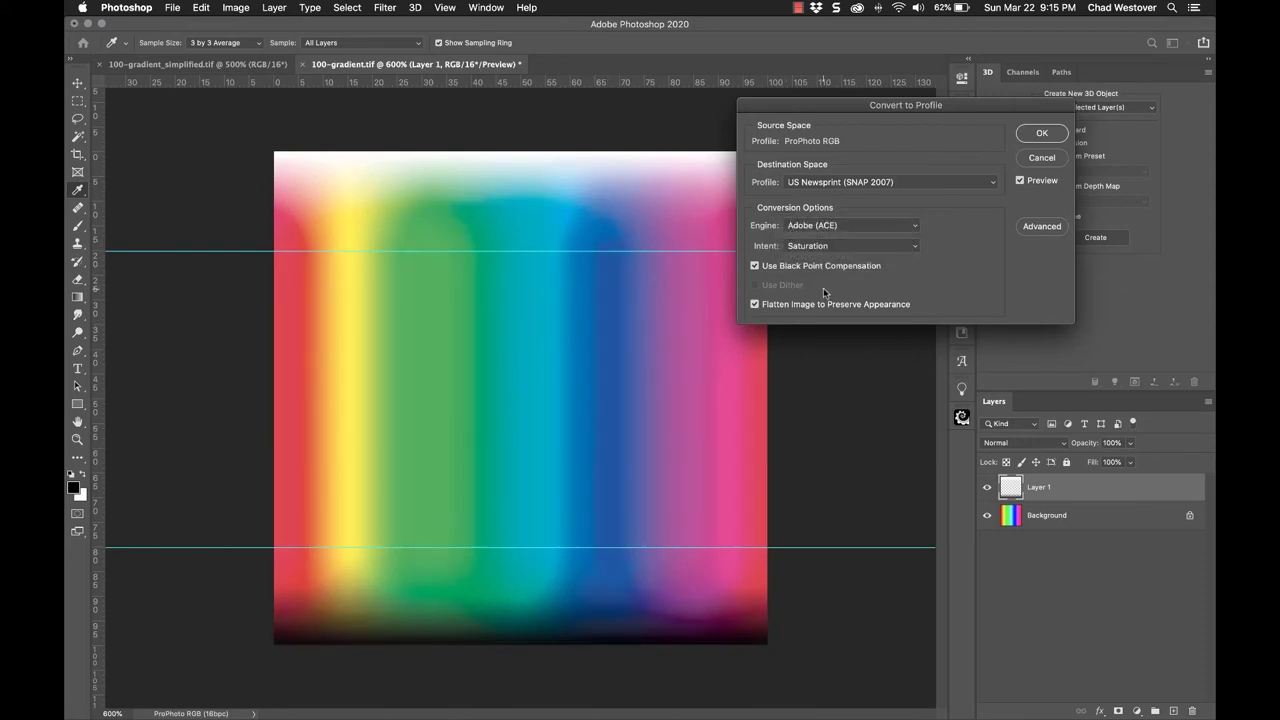
left_click(825, 249)
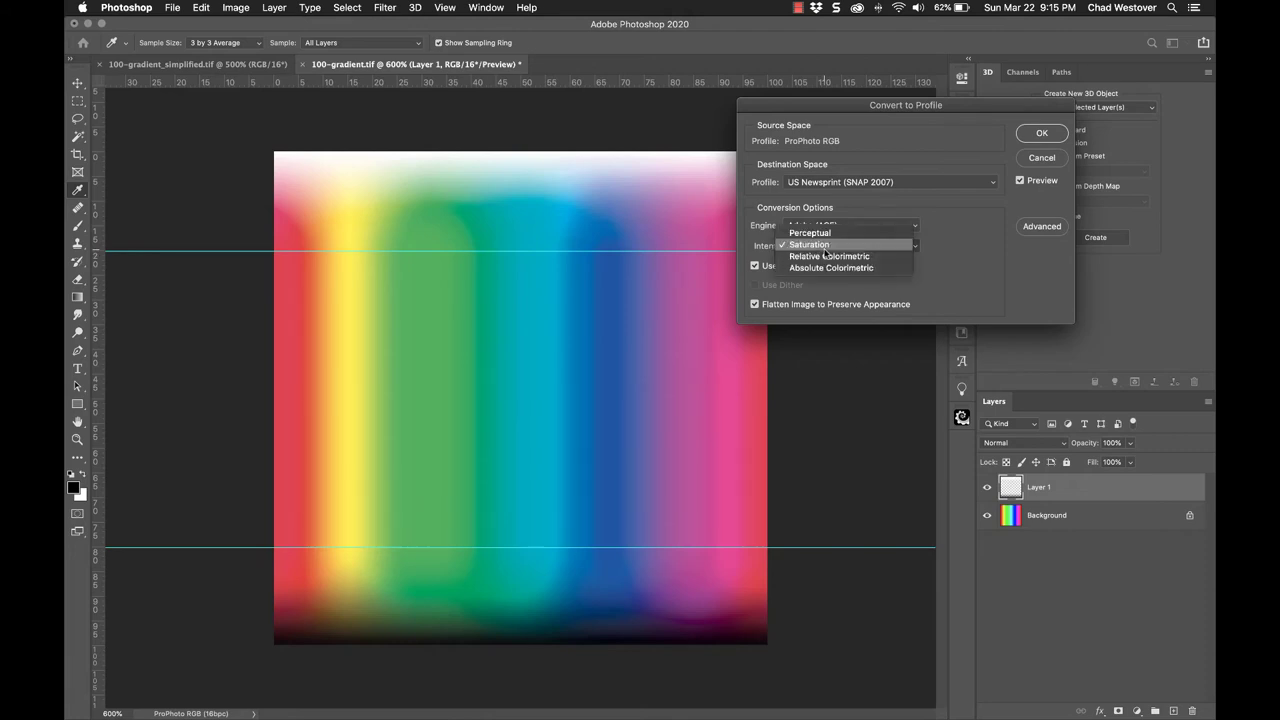
left_click(830, 234)
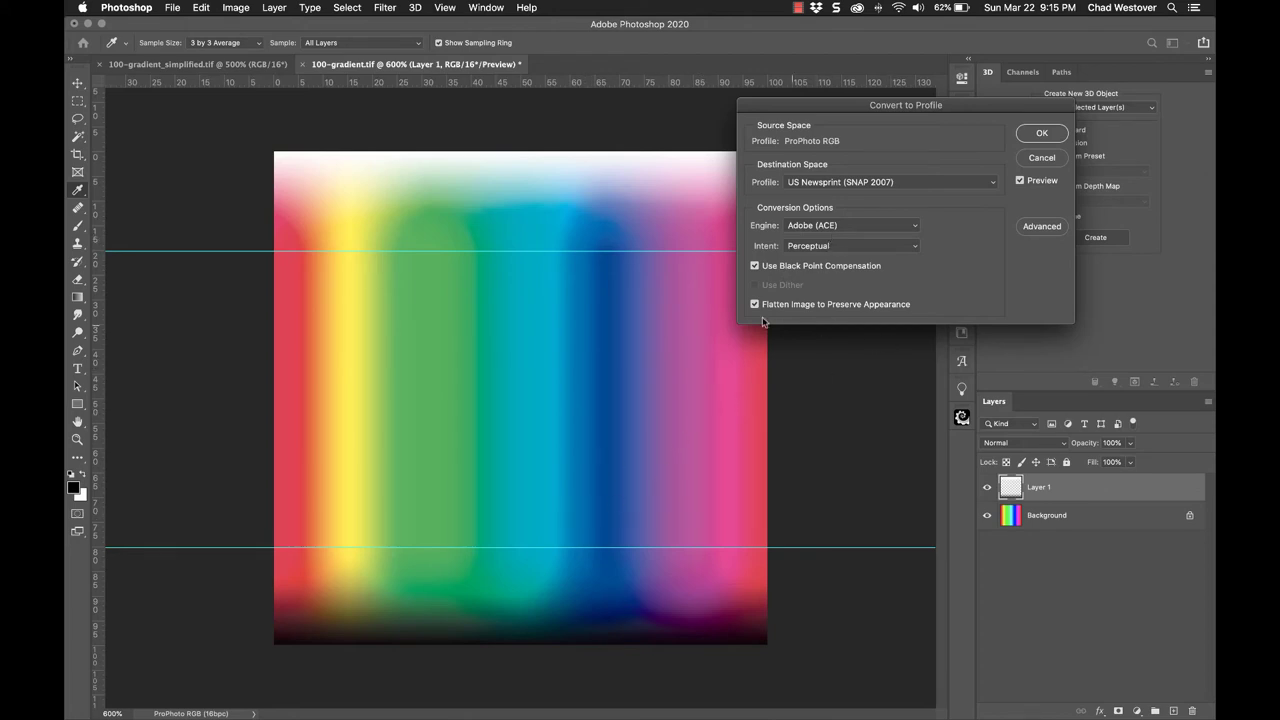
Step: Review the conversion engine choices, compare the newsprint preview with and without Black Point Compensation, and close the dialog without converting
left_click(888, 228)
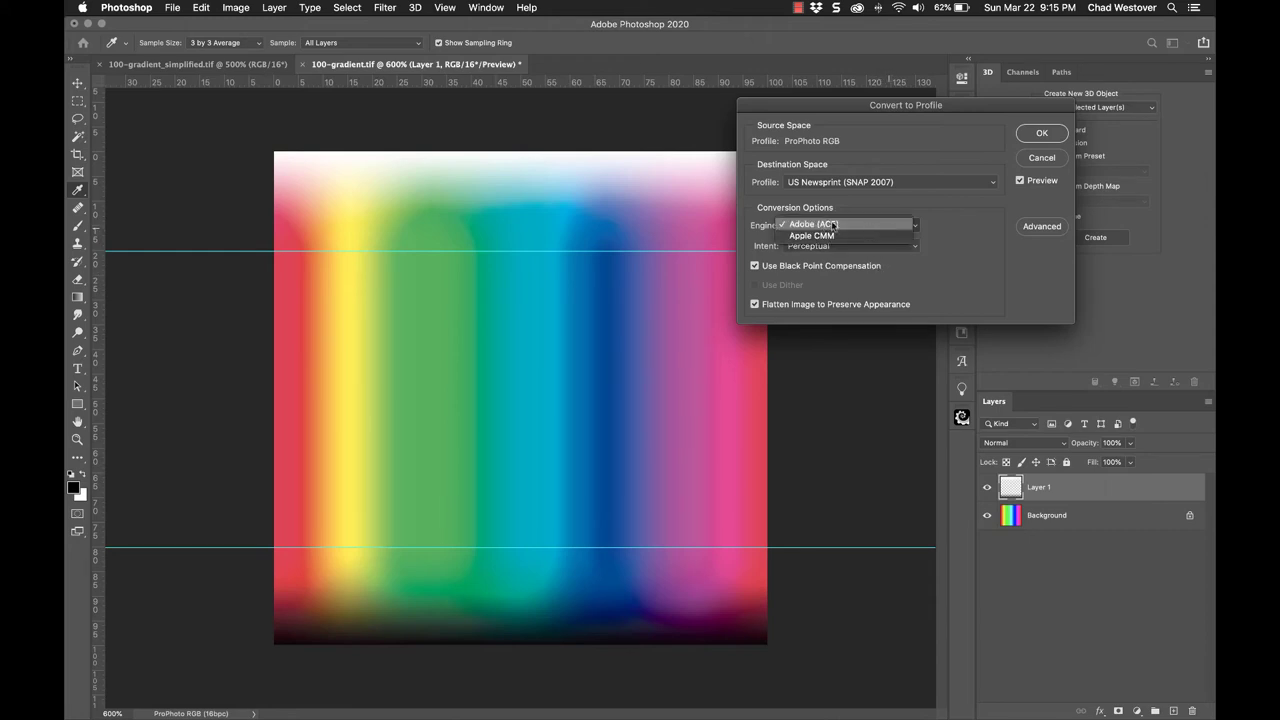
left_click(943, 231)
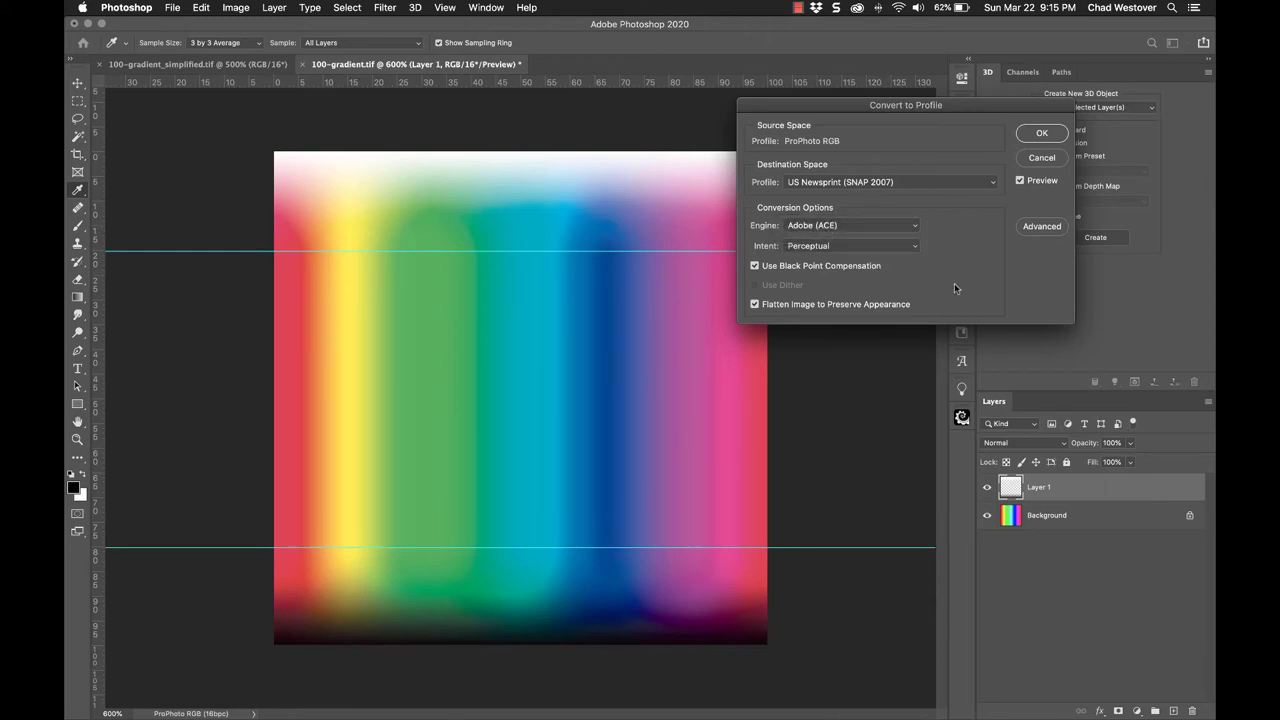
left_click(806, 270)
left_click(806, 271)
left_click(806, 271)
left_click(806, 271)
left_click(806, 271)
left_click(806, 271)
left_click(806, 271)
left_click(758, 270)
left_click(1043, 160)
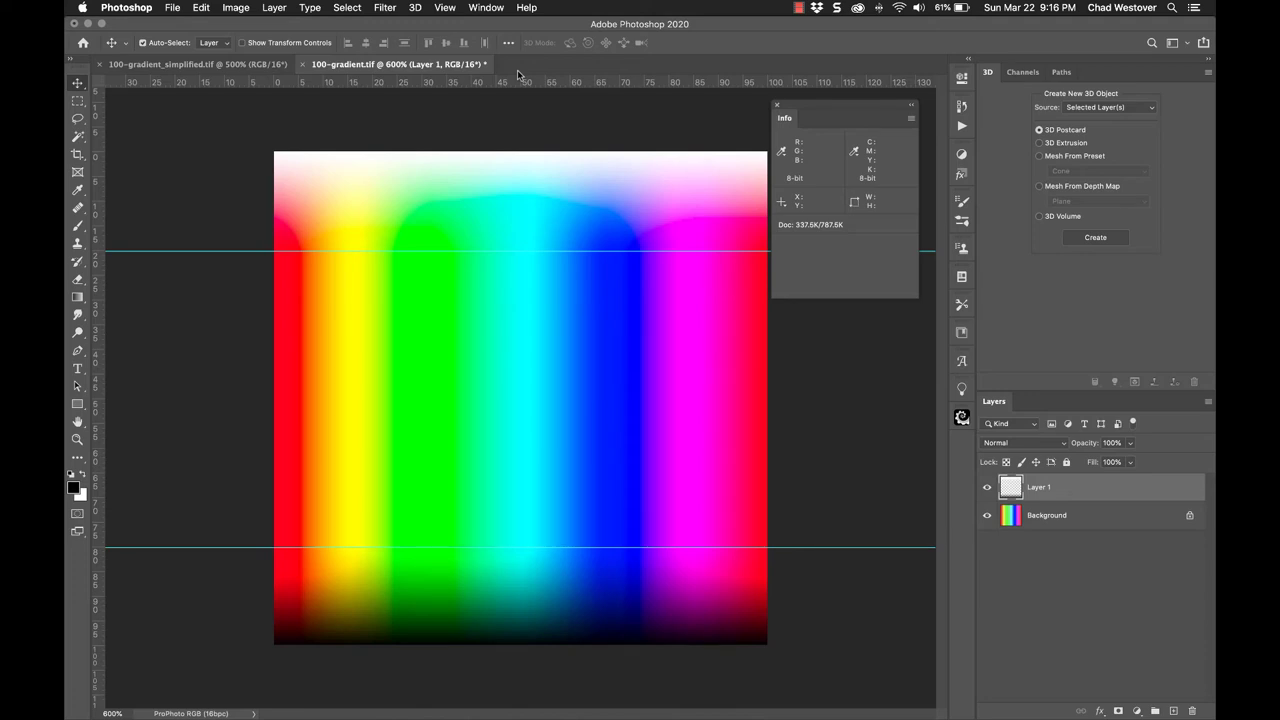
Step: Open the custom proof setup and preview the gradient as US Newsprint (SNAP 2007) with the Relative Colorimetric intent
left_click(450, 9)
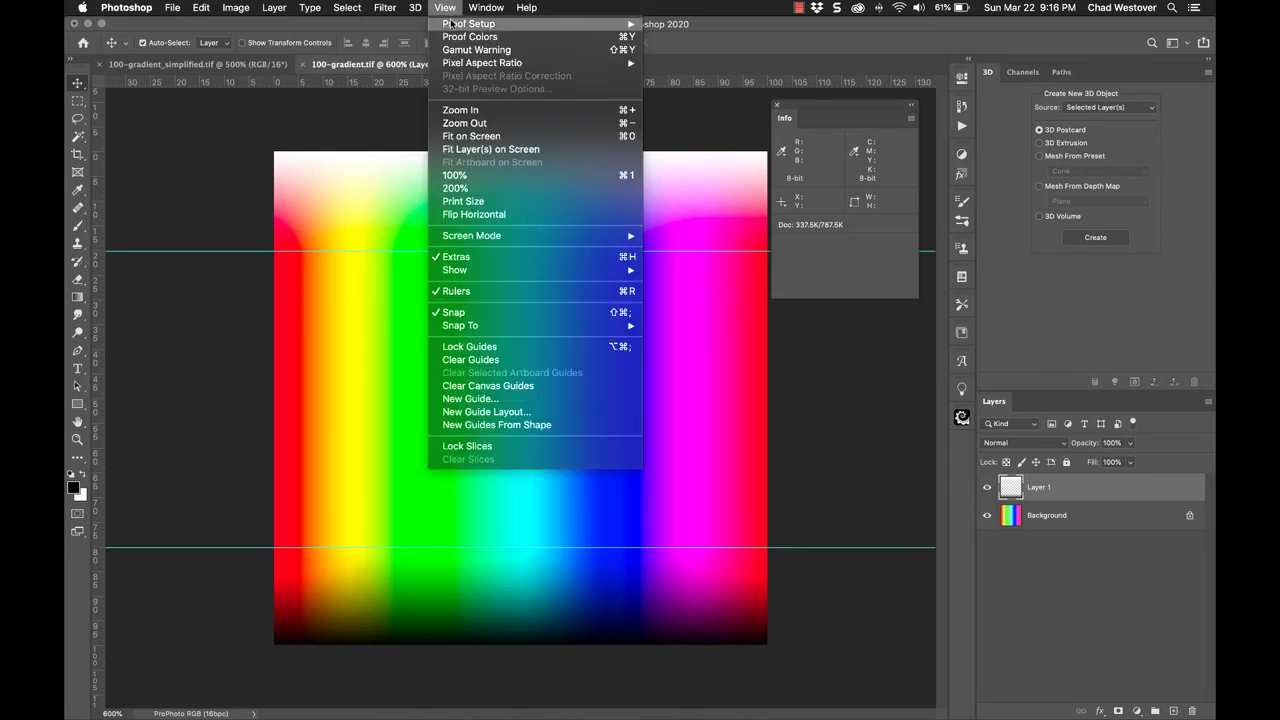
mouse_move(453, 24)
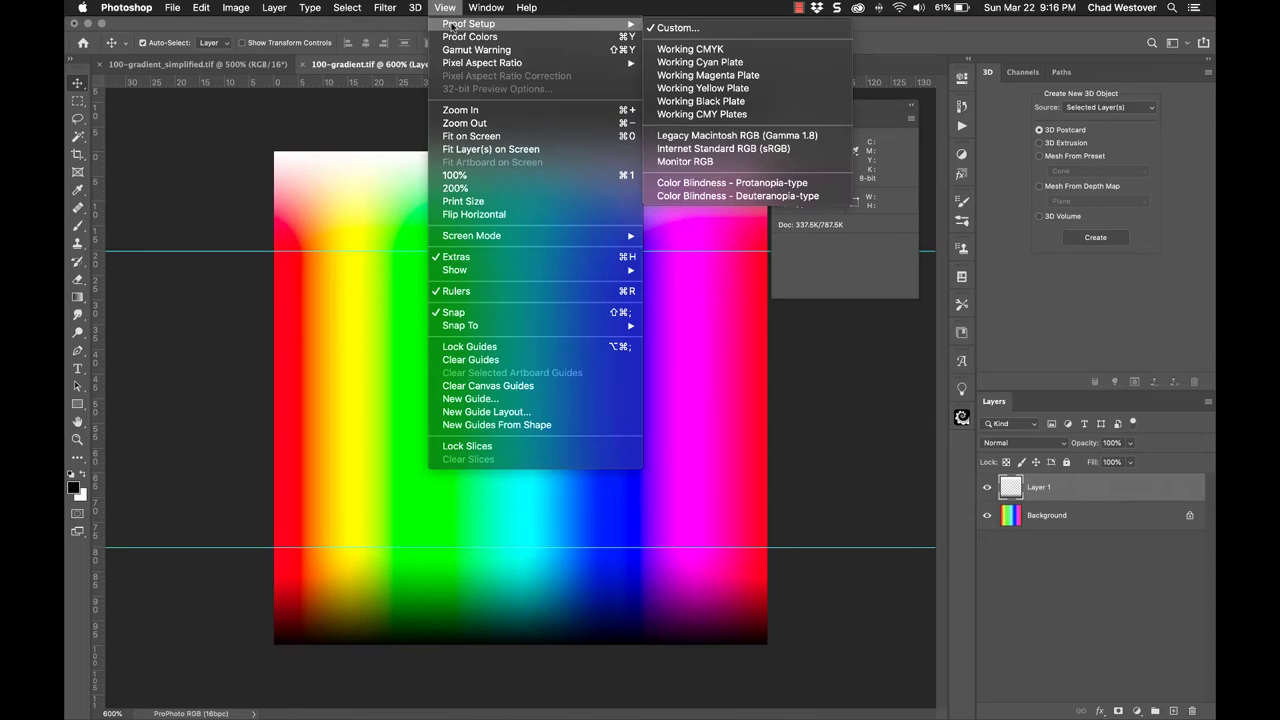
left_click(758, 35)
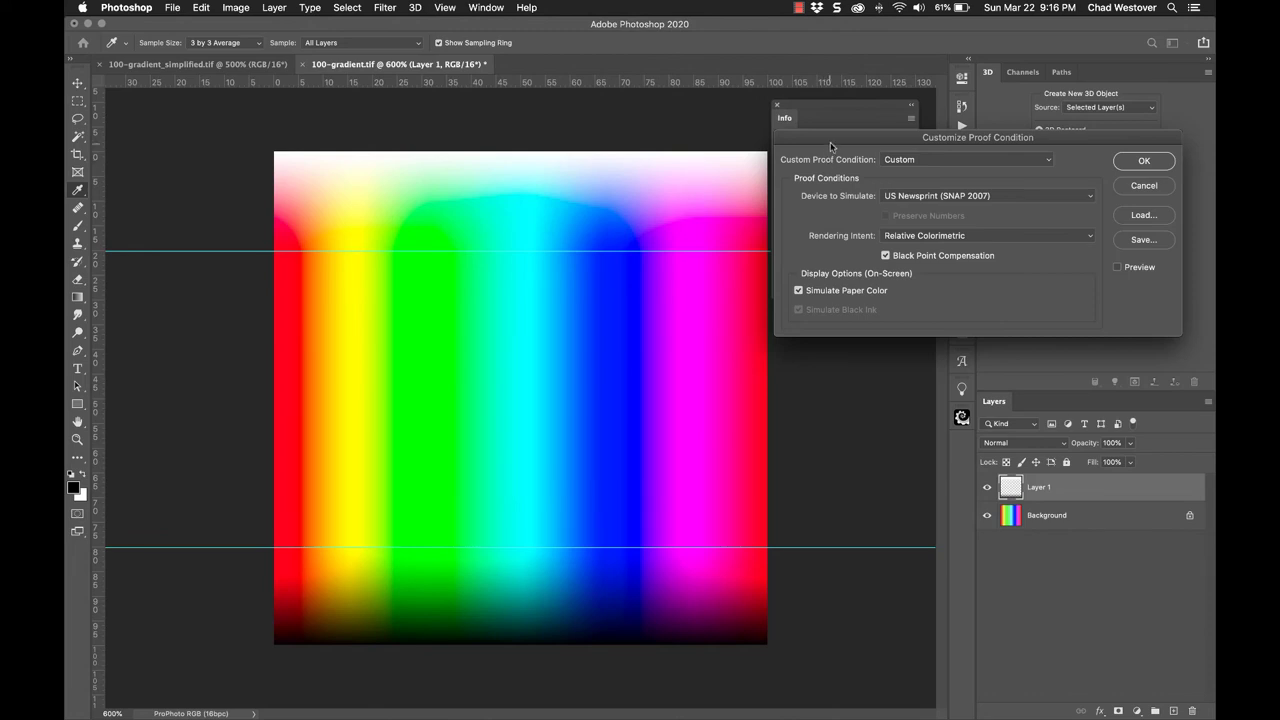
left_click_drag(830, 142, 704, 114)
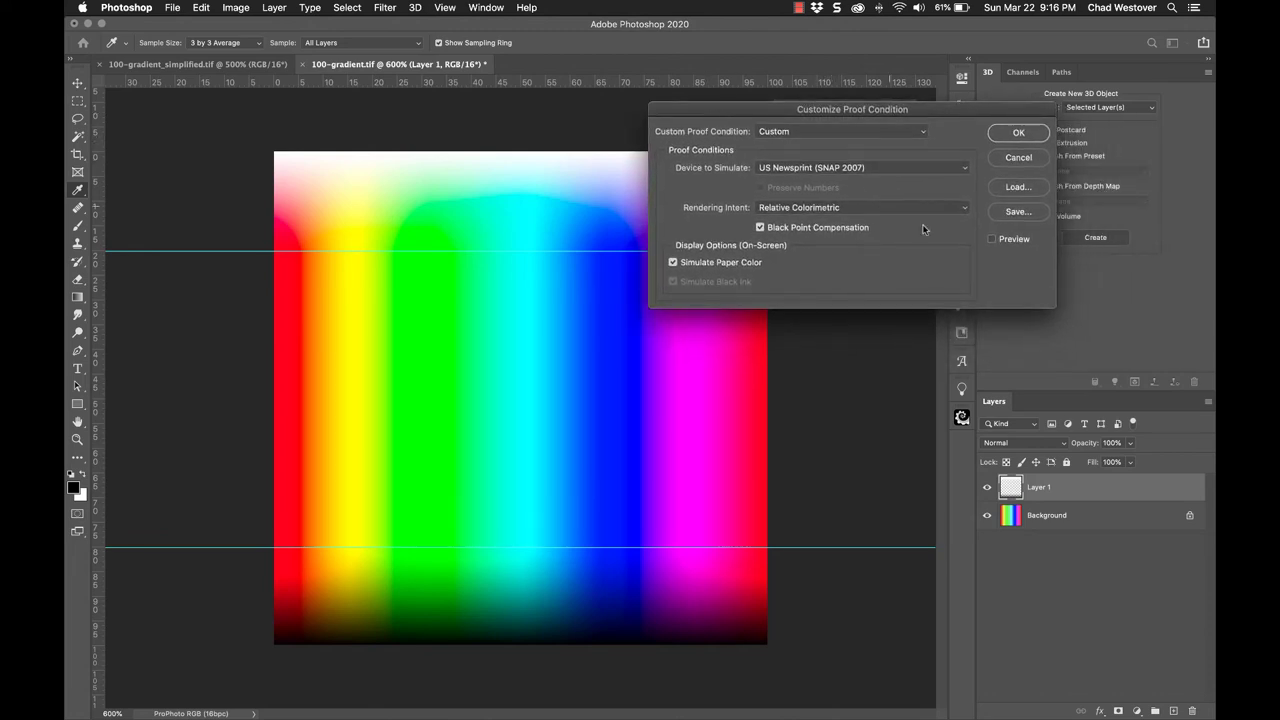
left_click(993, 243)
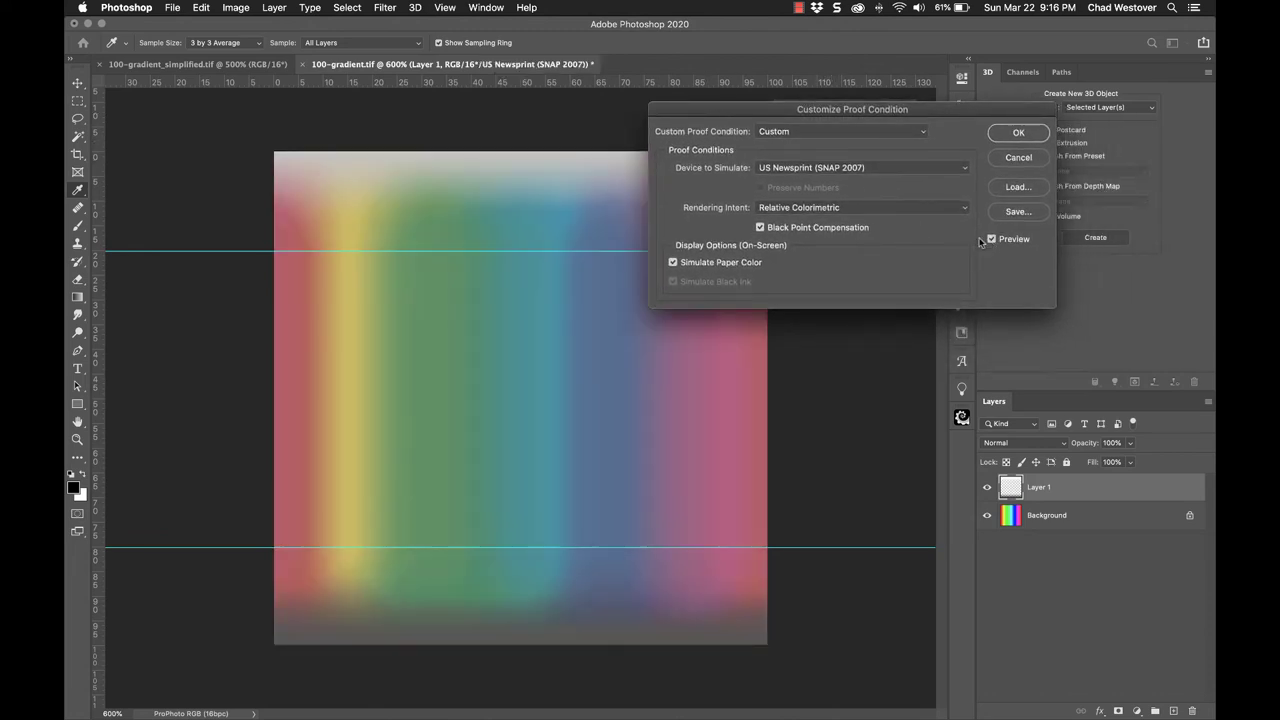
Step: Preview the proof for U.S. Web Coated (SWOP) v2 with the Perceptual intent, and close the proof setup without applying it
left_click(848, 167)
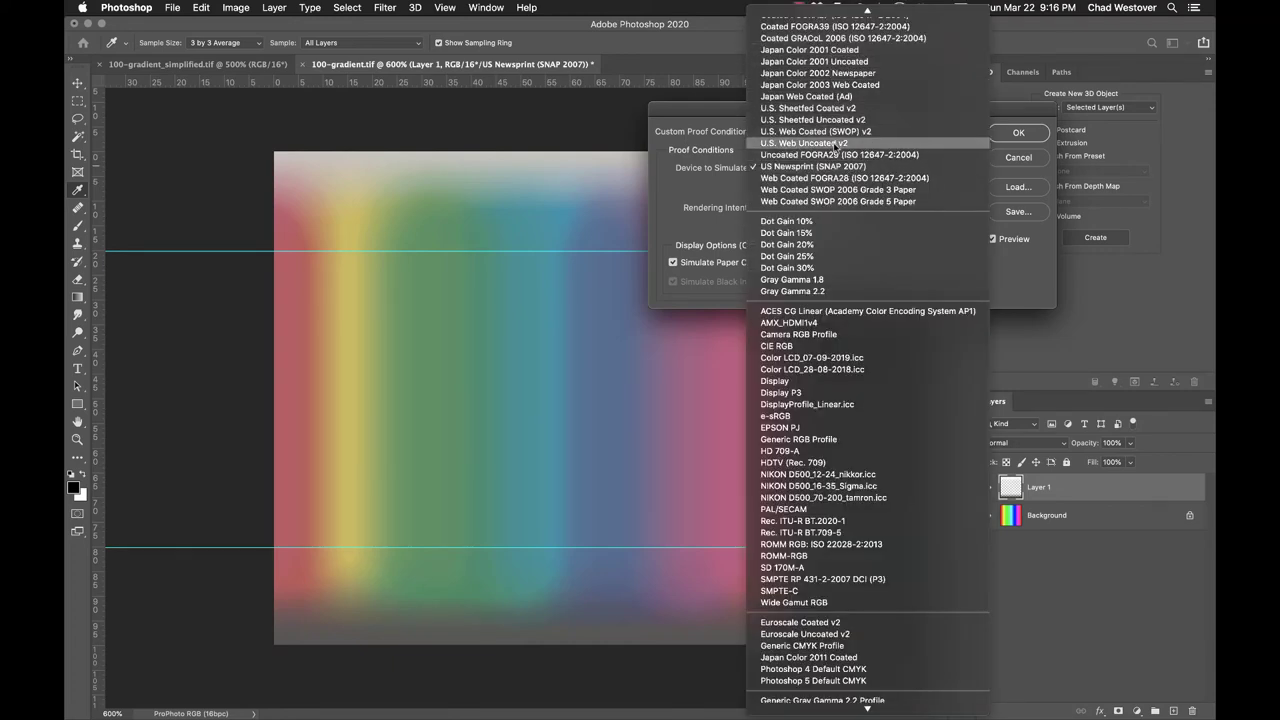
left_click(836, 132)
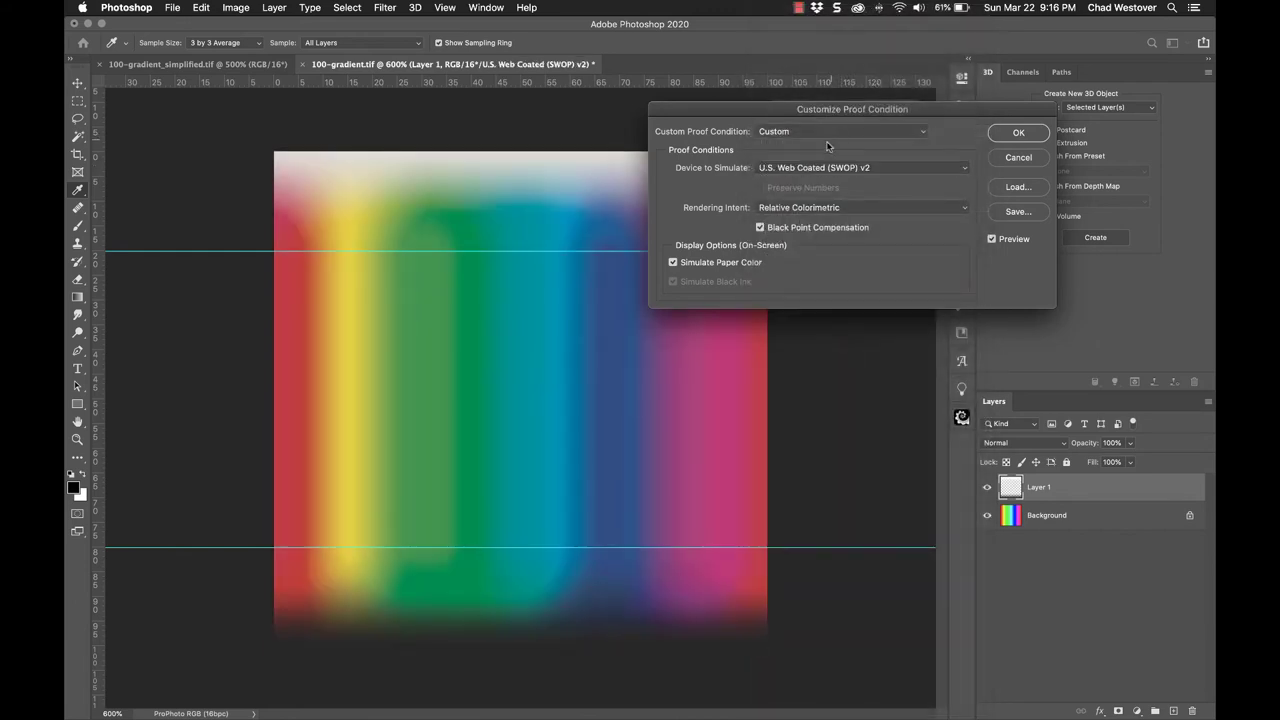
left_click(806, 210)
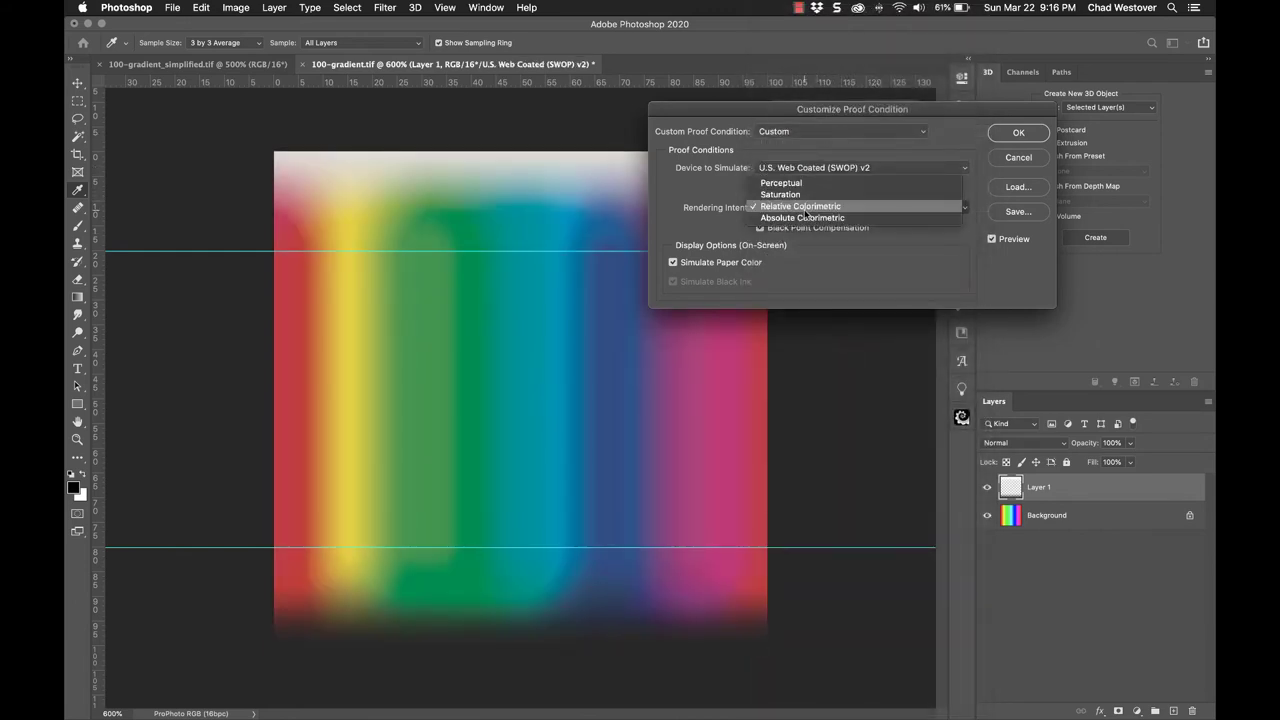
left_click(782, 183)
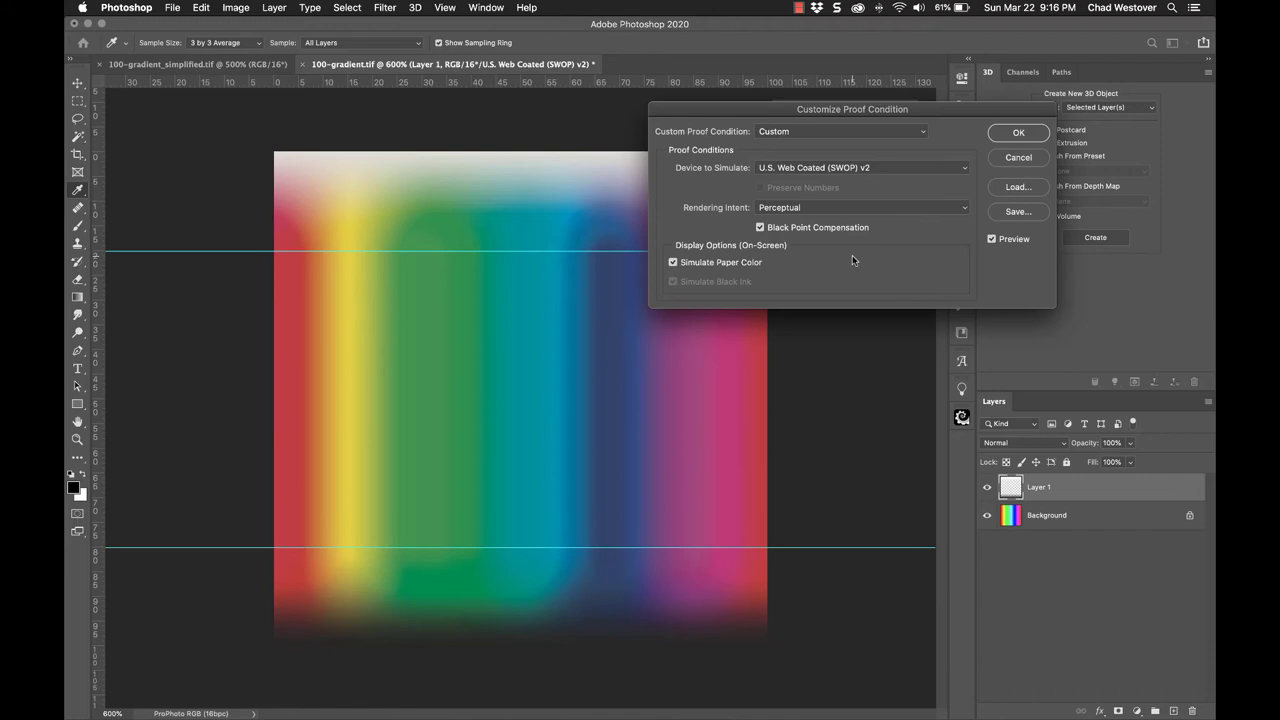
left_click(1012, 158)
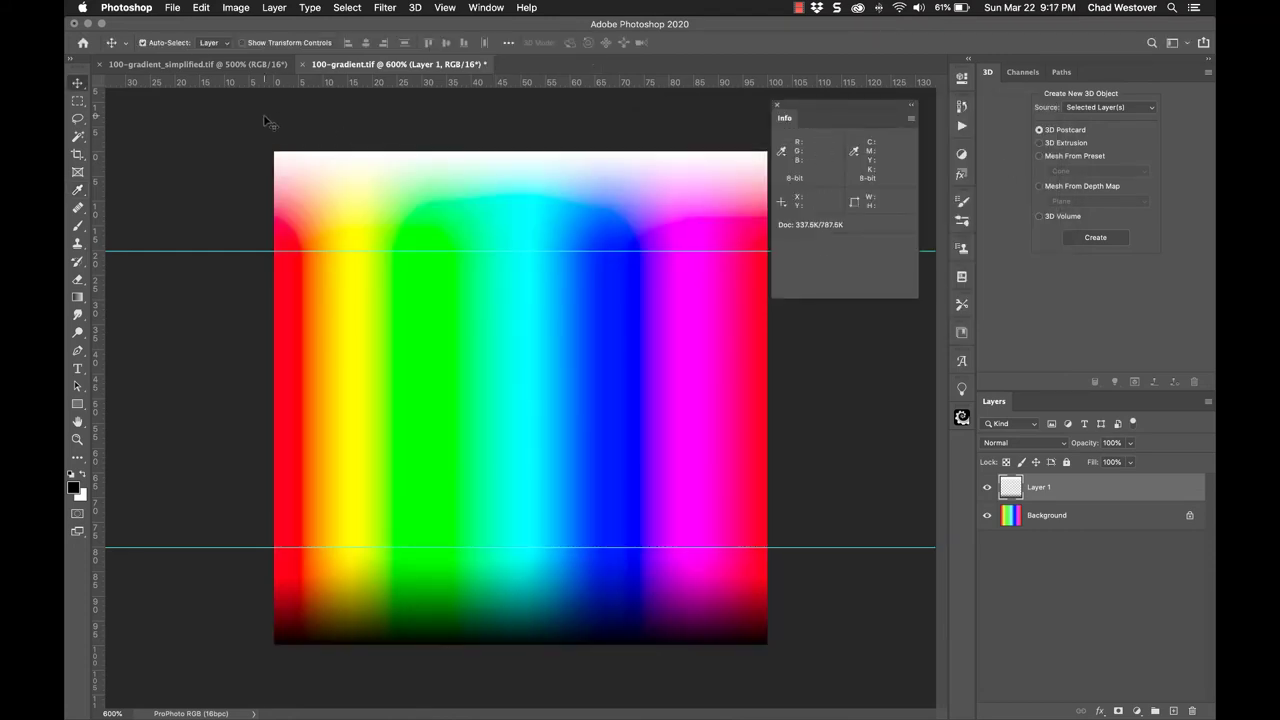
Step: Open the Color Settings and look over the settings presets
left_click(174, 8)
mouse_move(130, 8)
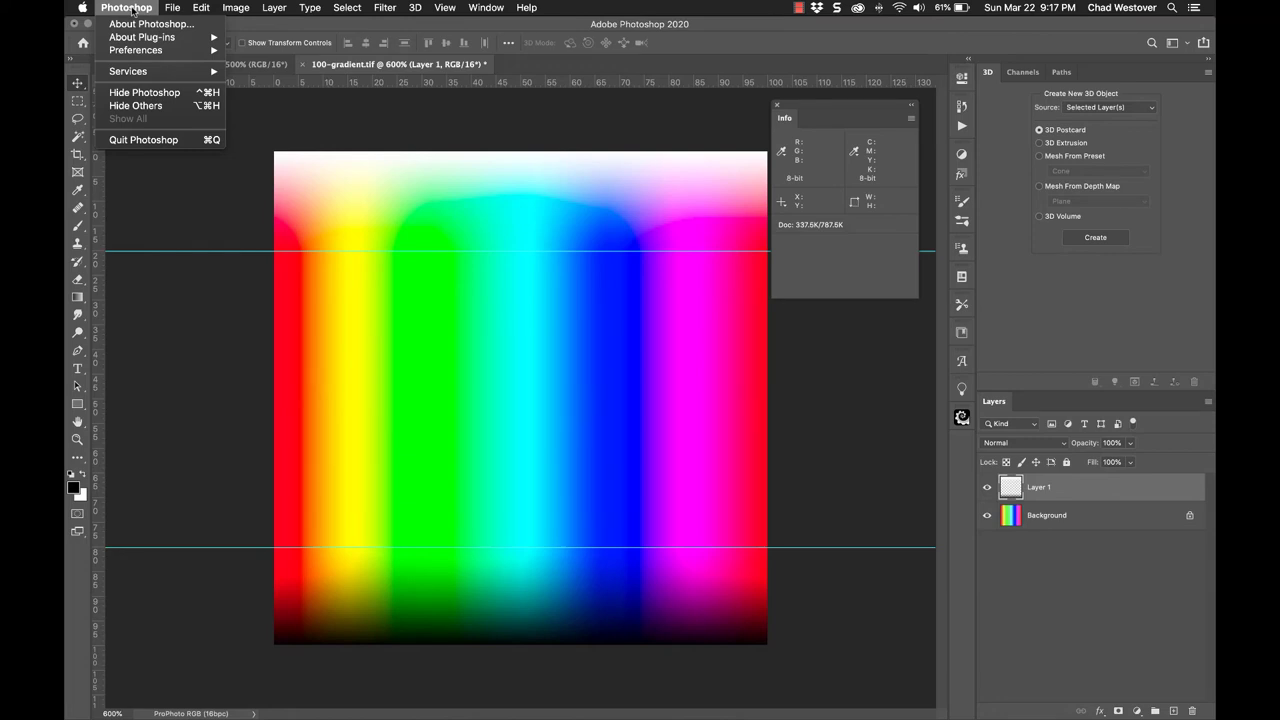
mouse_move(204, 10)
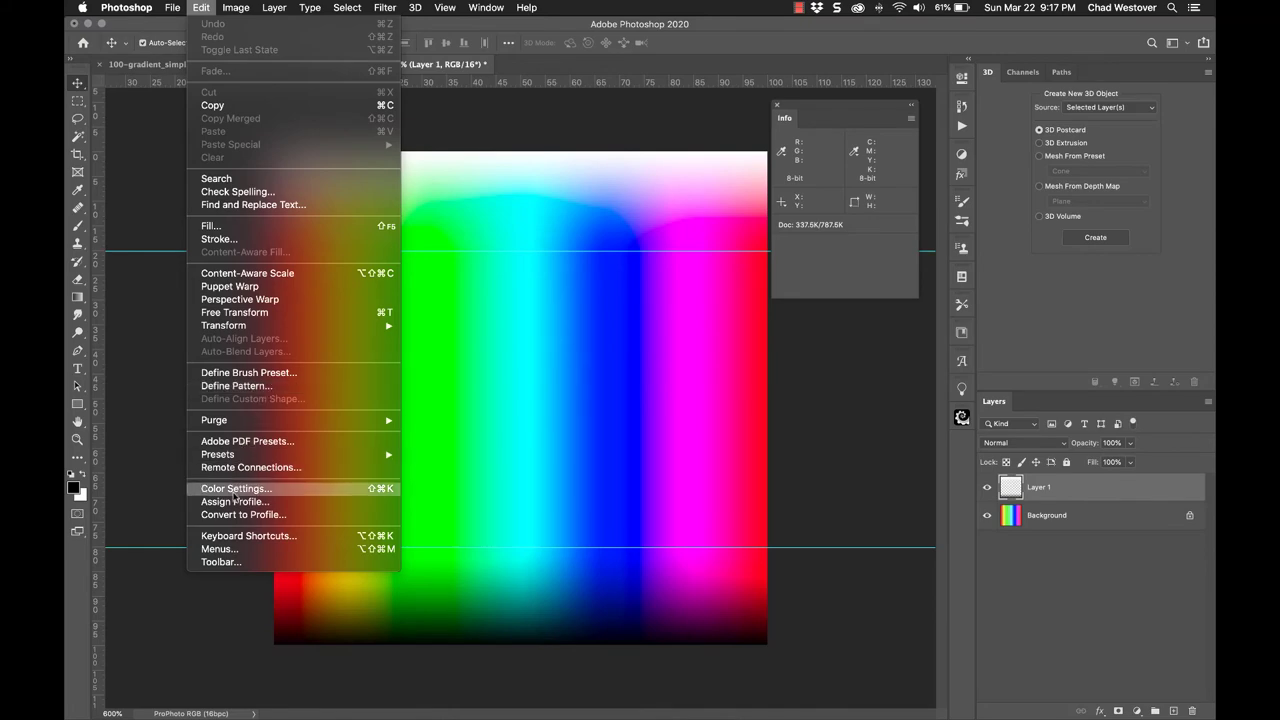
key("Escape")
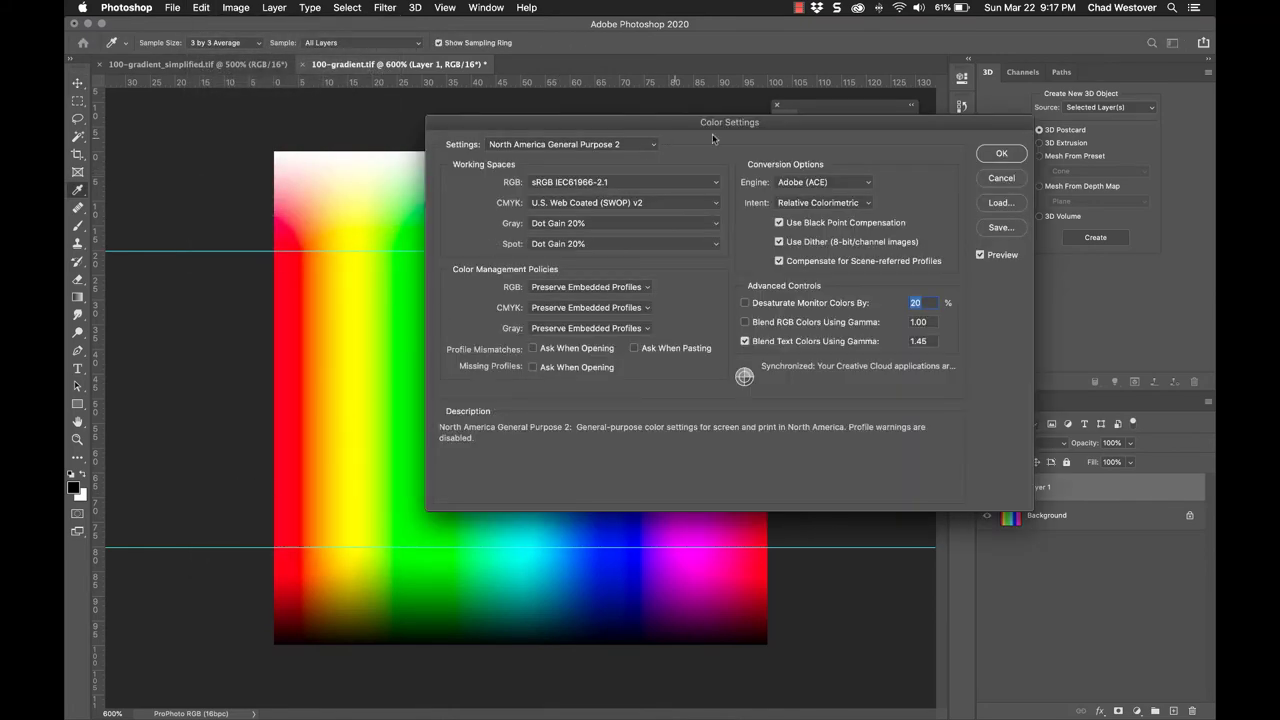
left_click_drag(760, 124, 652, 106)
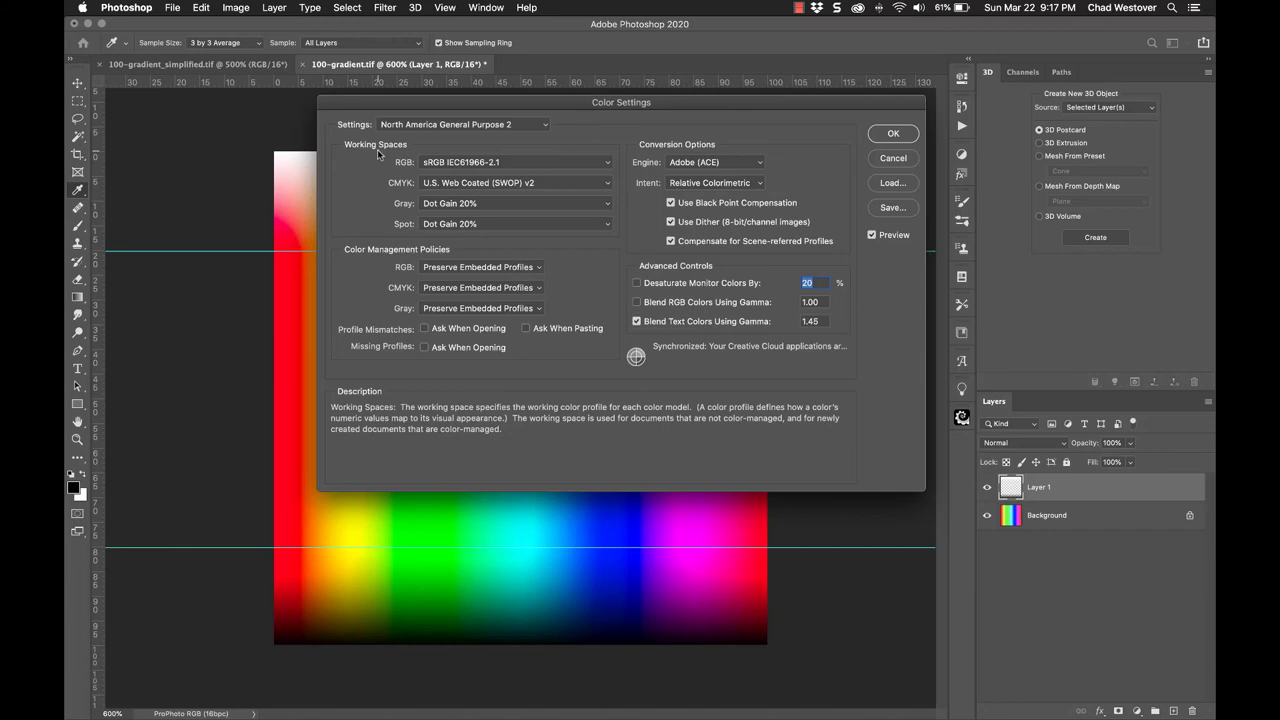
left_click(444, 124)
left_click(444, 124)
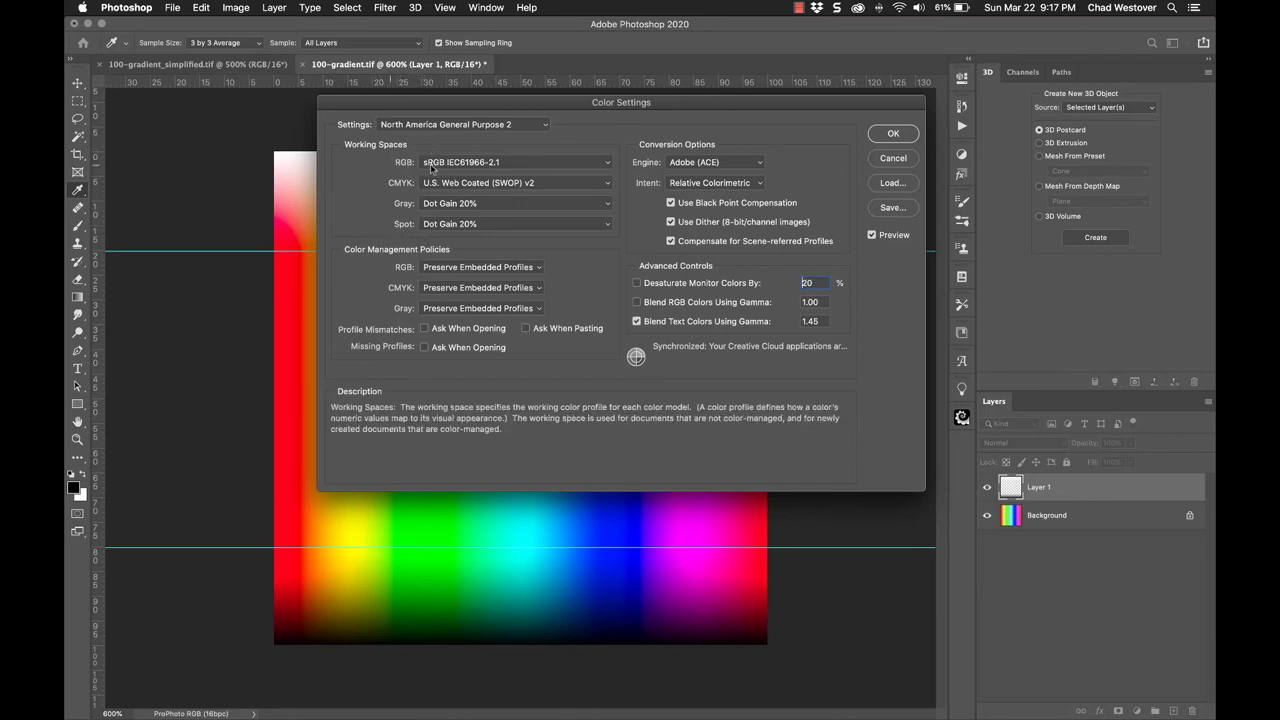
Step: Set the working spaces to ProPhoto RGB for RGB and Coated GRACoL 2006 (ISO 12647-2:2004) for CMYK
left_click(464, 164)
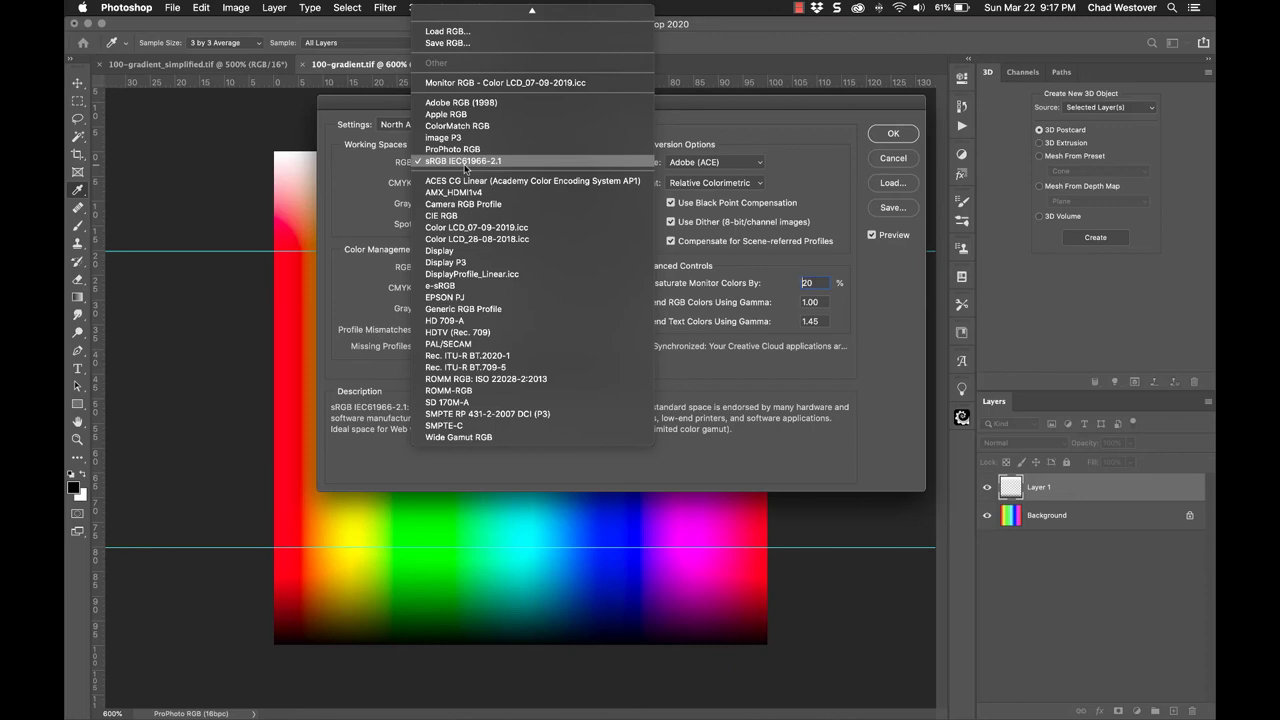
left_click(463, 150)
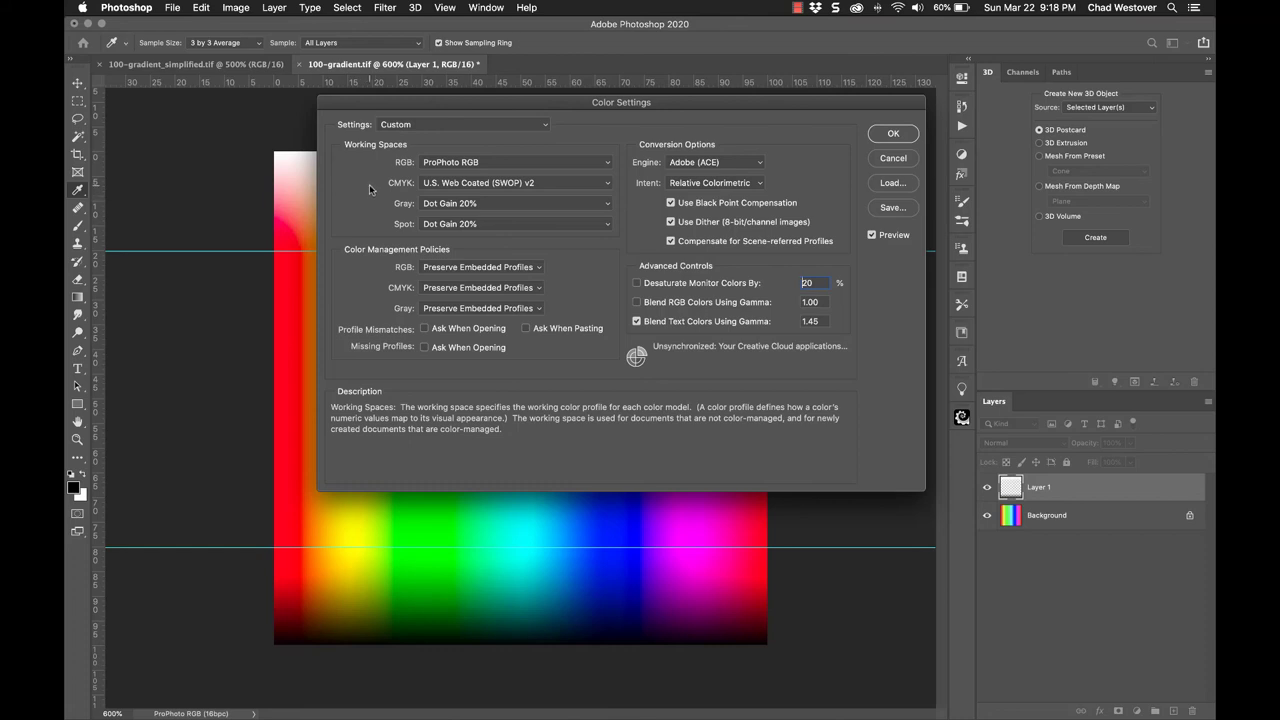
left_click(452, 184)
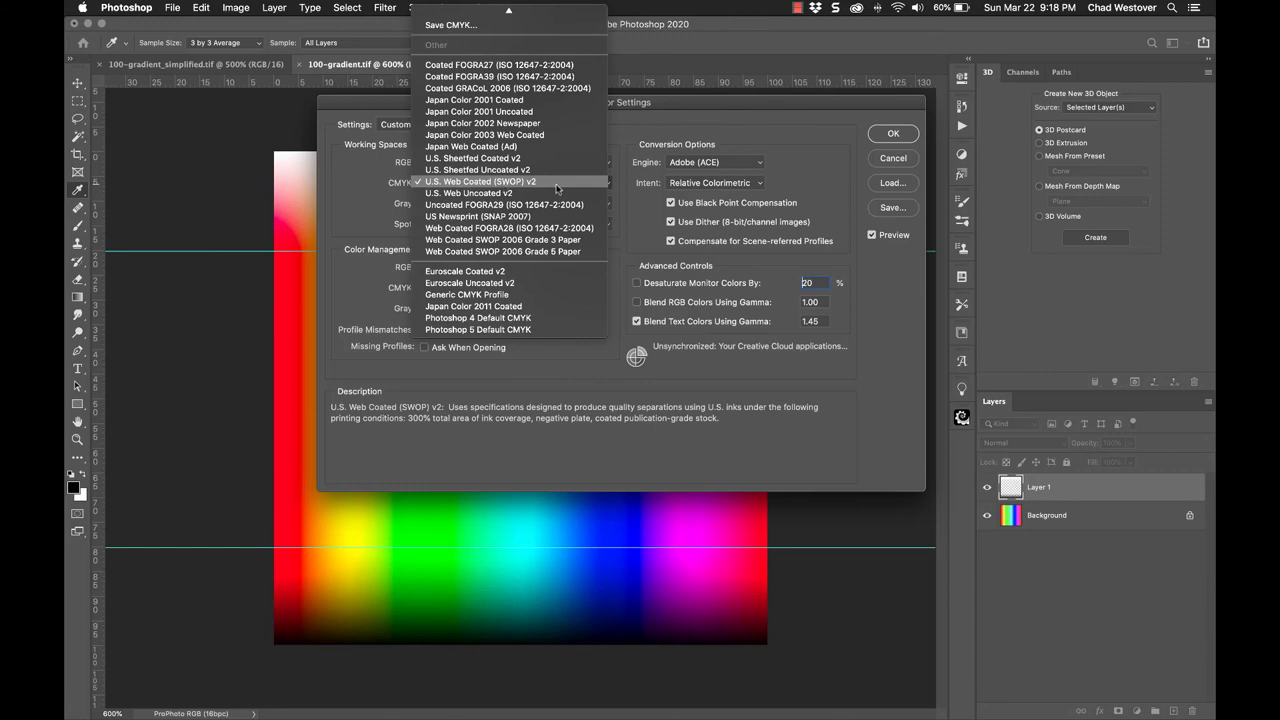
left_click(536, 90)
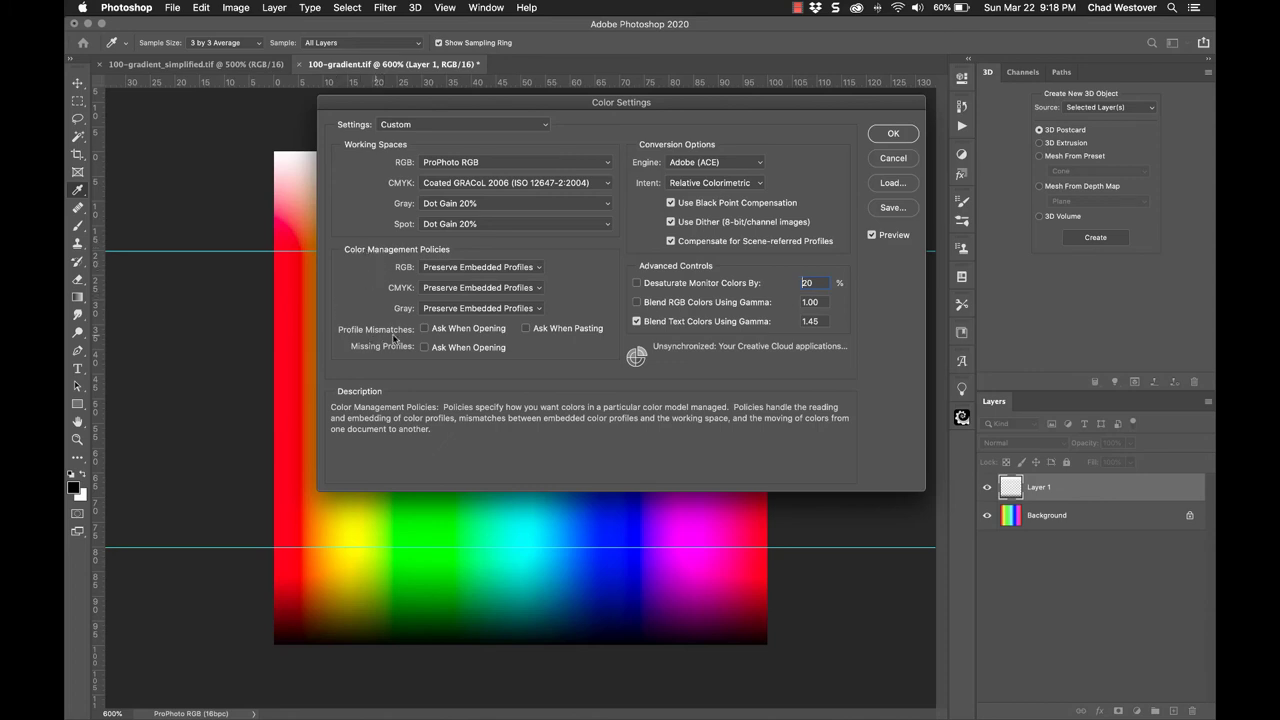
Step: Enable asking when opening and pasting for profile mismatches, and asking when opening for missing profiles
left_click(467, 331)
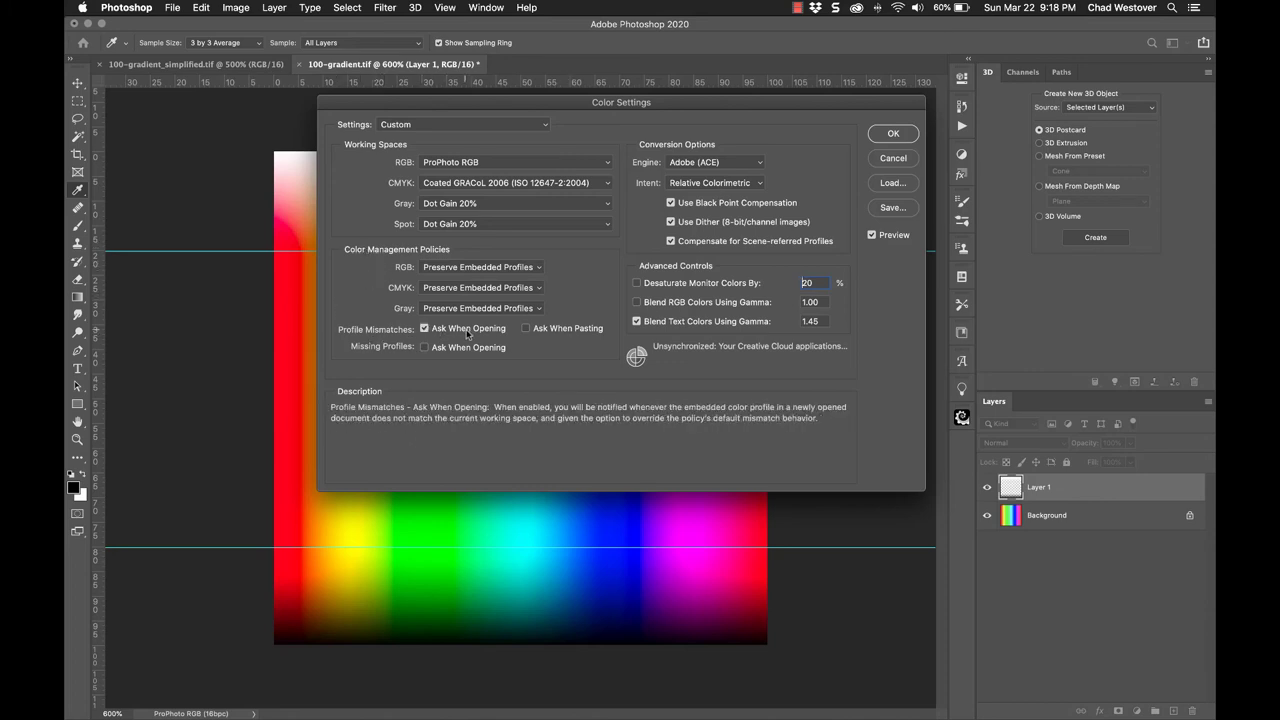
left_click(529, 329)
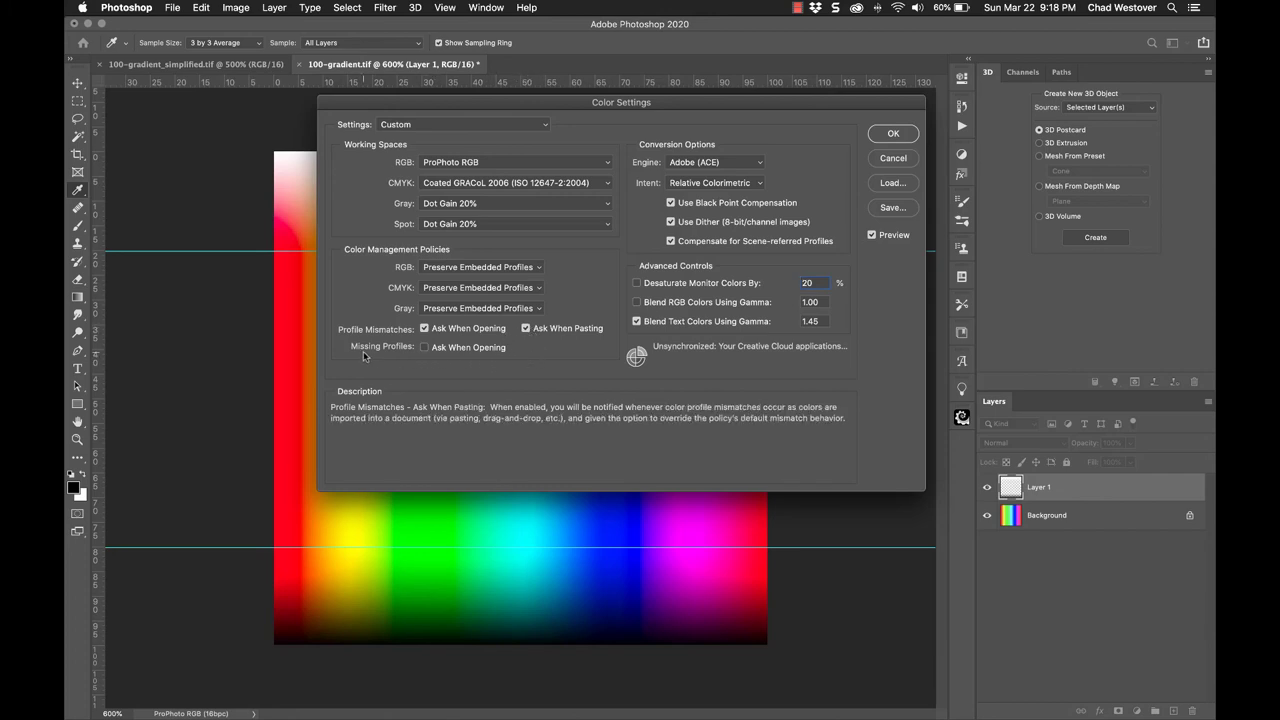
left_click(425, 348)
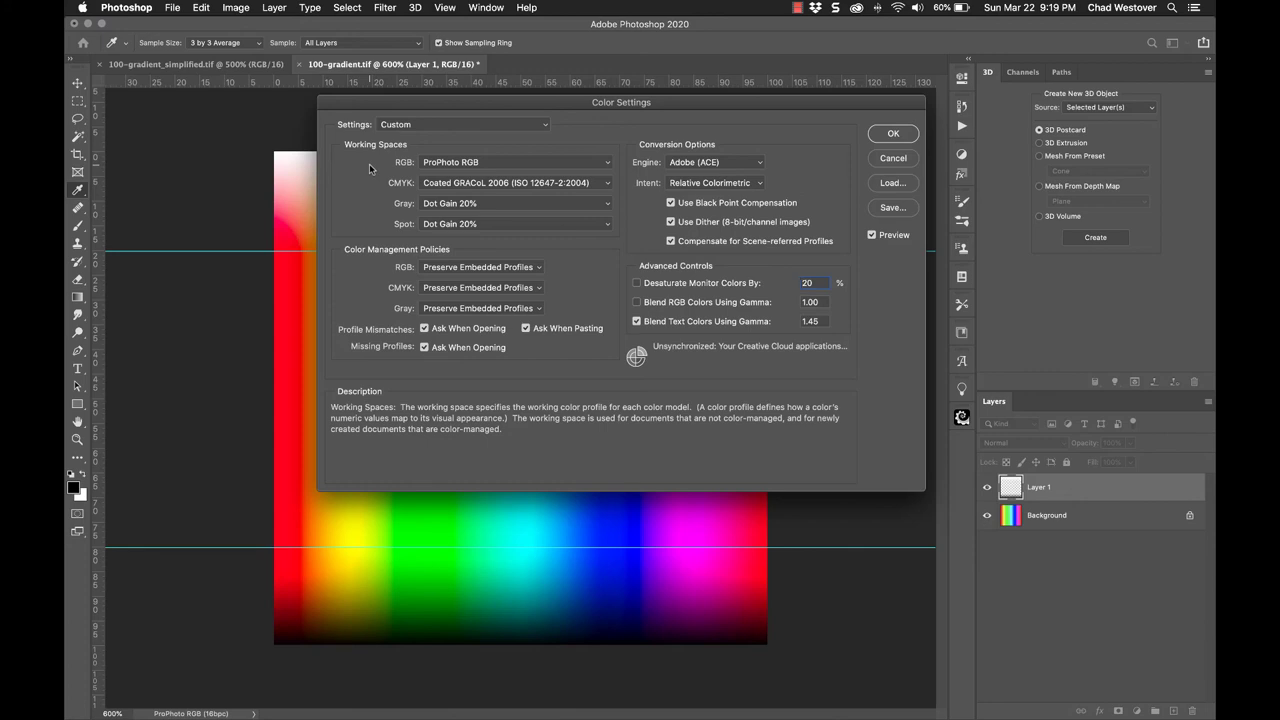
Step: Review the available CMYK working spaces and close the Color Settings without applying the changes
left_click(458, 183)
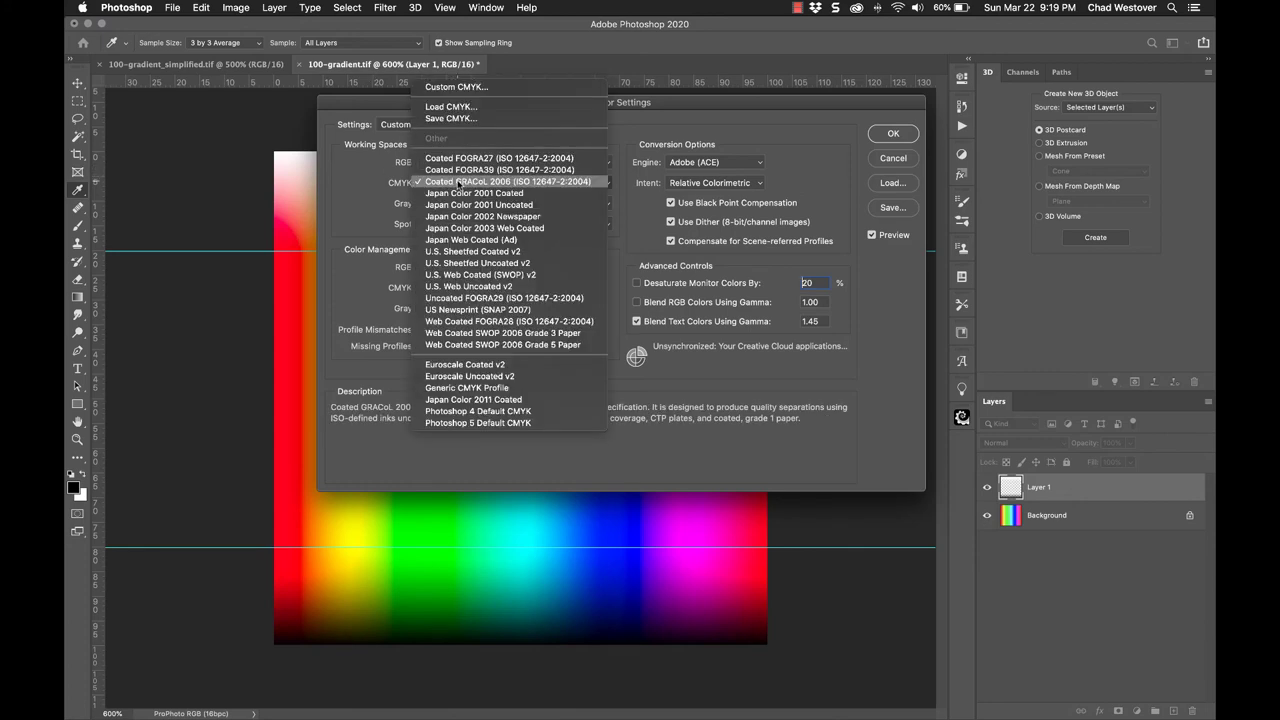
left_click(381, 190)
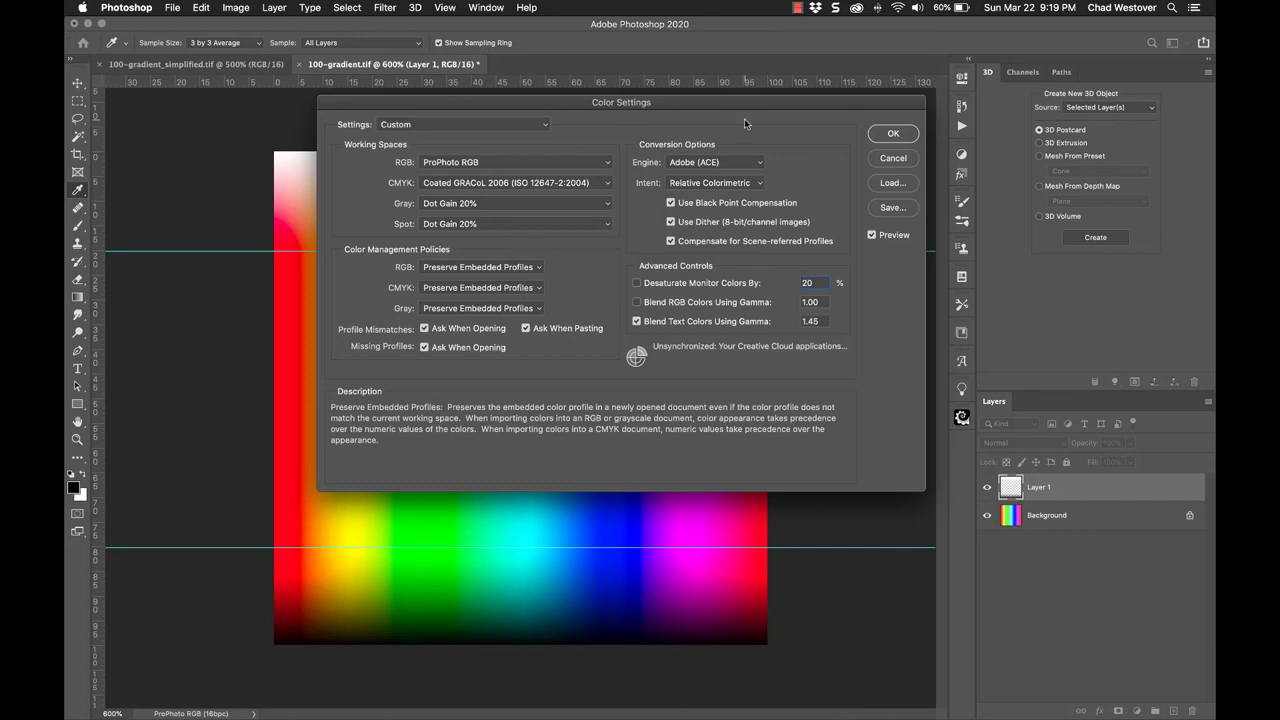
left_click(892, 162)
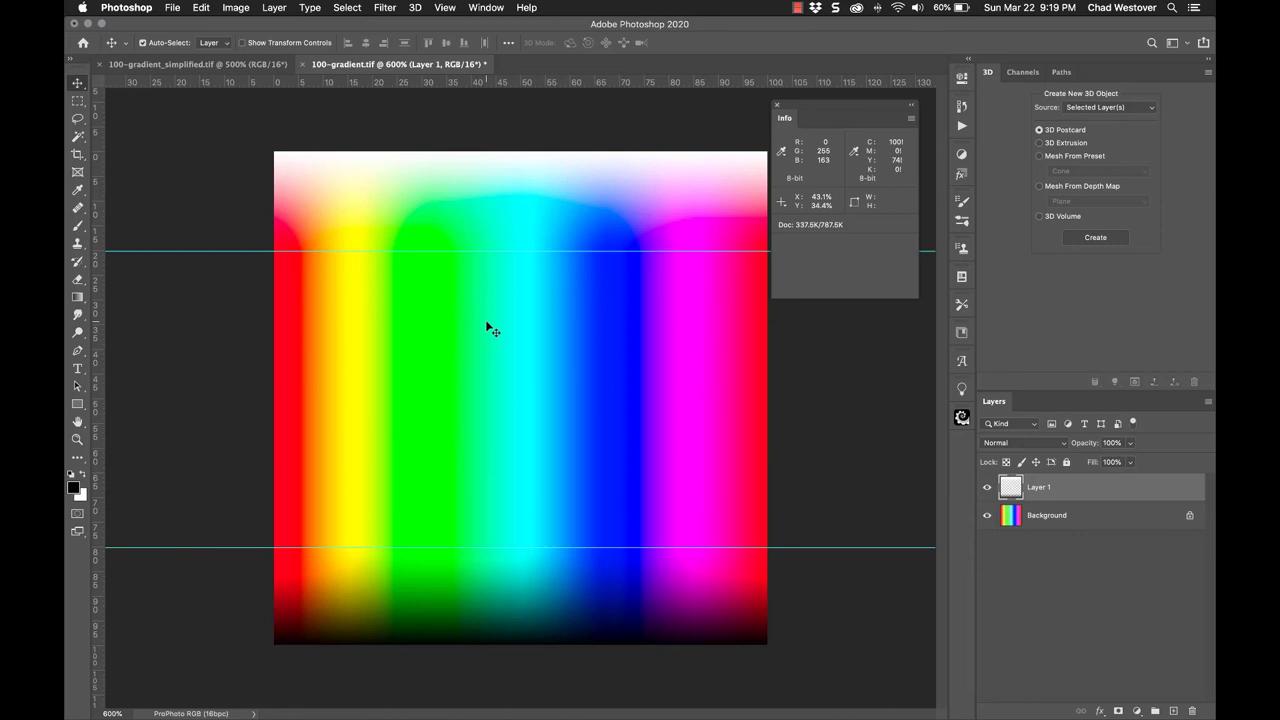
Step: Convert the gradient to Working RGB - sRGB IEC61966-2.1 using Adobe (ACE), Relative Colorimetric and Black Point Compensation, flattening the image
left_click(201, 8)
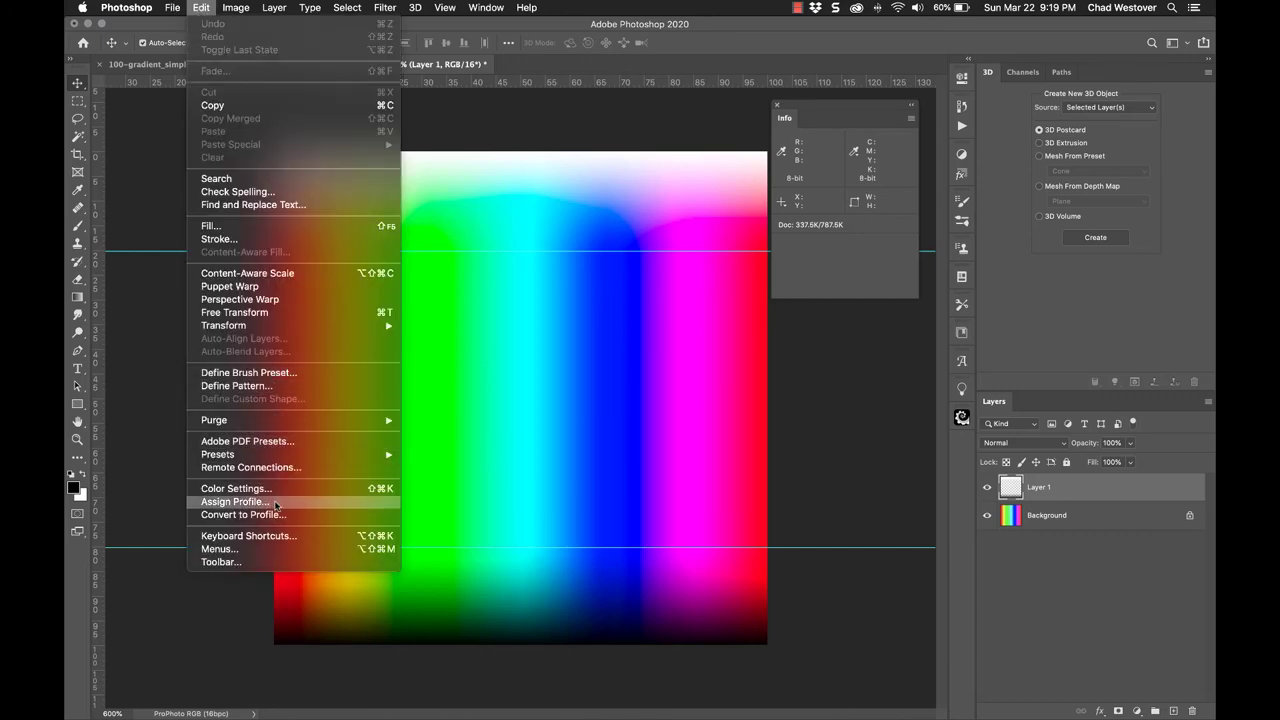
left_click(245, 514)
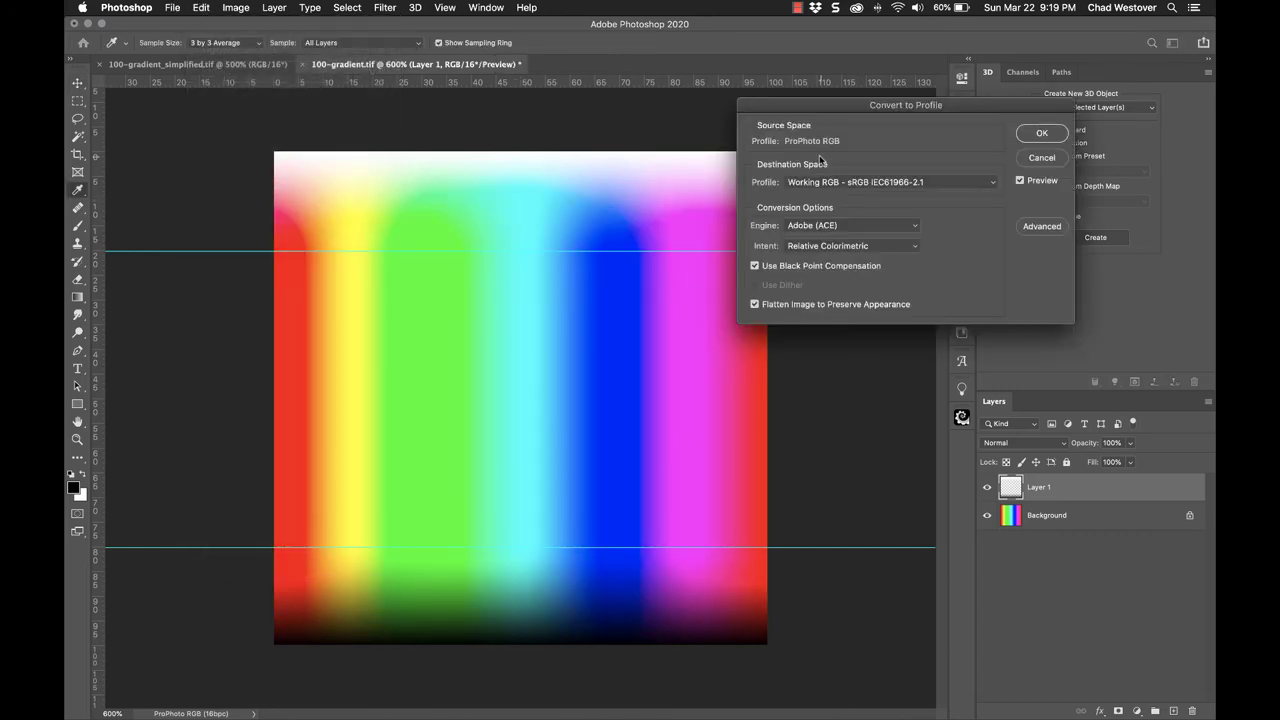
left_click(862, 182)
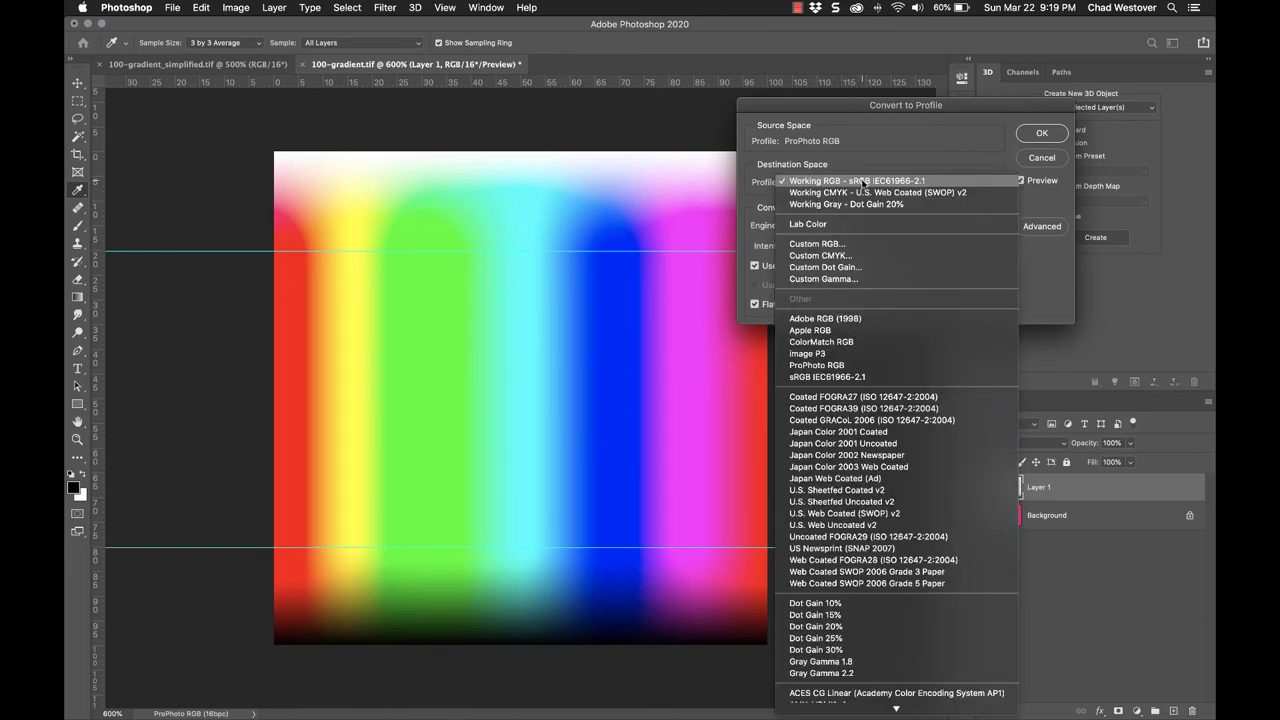
left_click(883, 148)
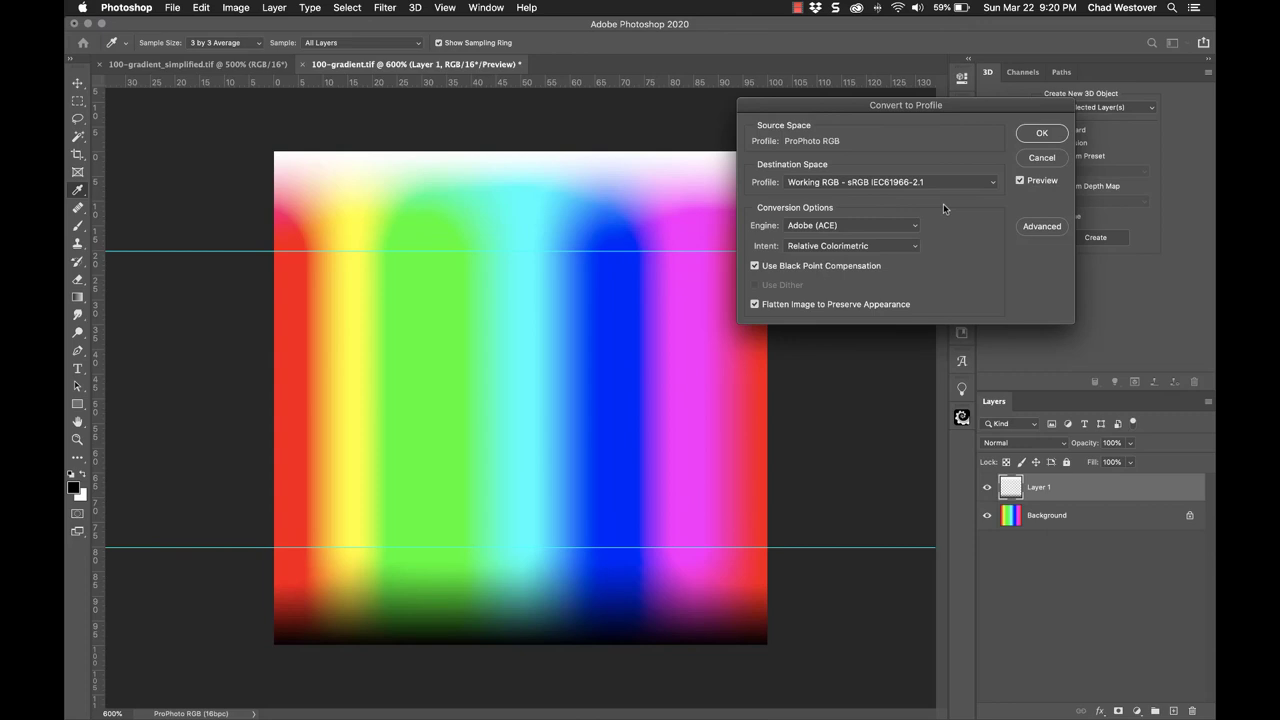
left_click(1041, 134)
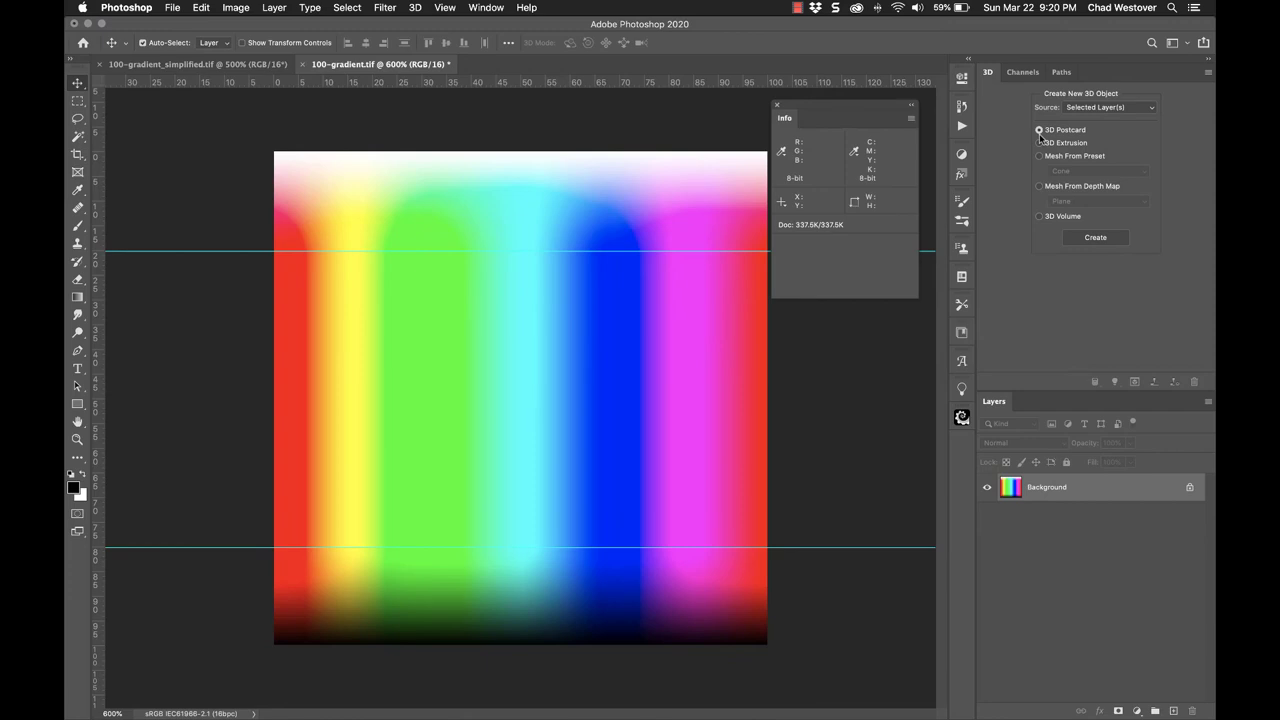